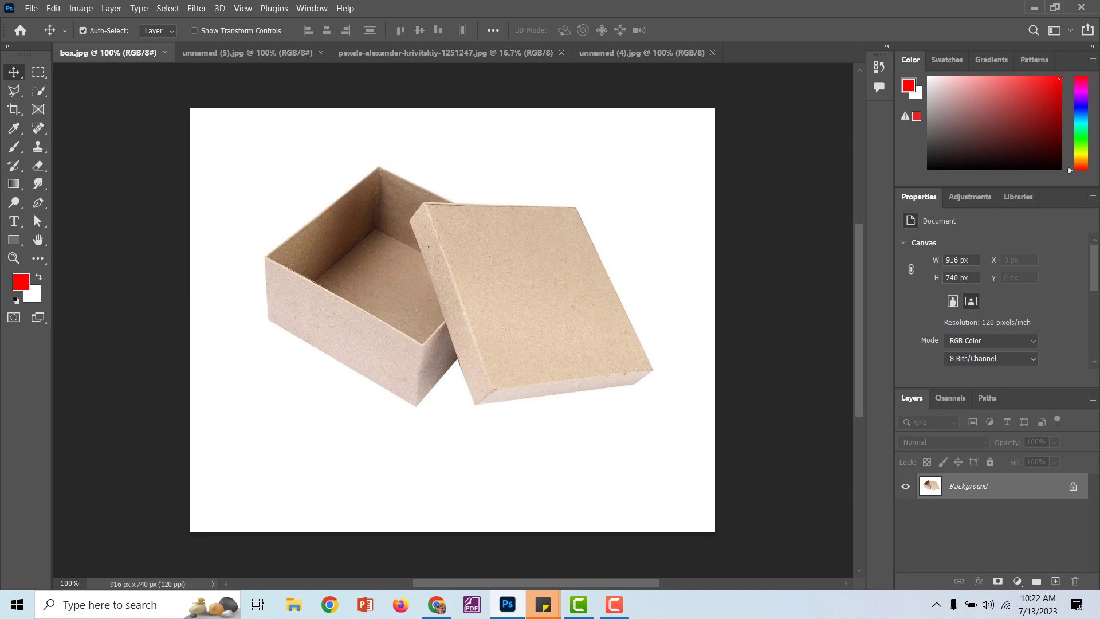
# - Open the image logo.jpg from the Advance Photoshop folder
pyautogui.click(41, 10)
pyautogui.click(35, 36)
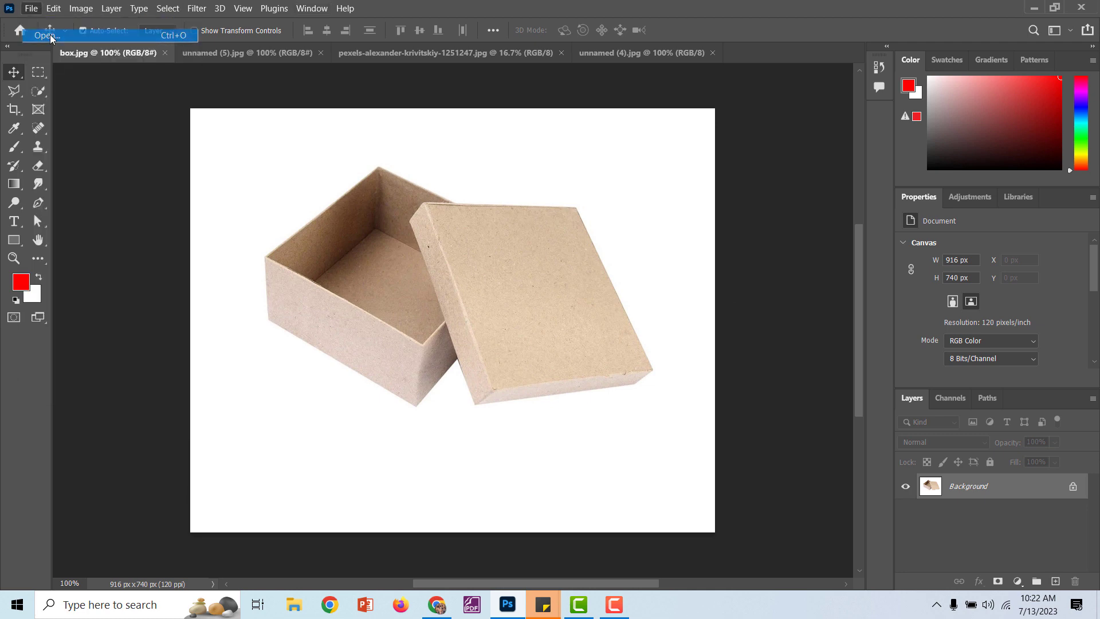
pyautogui.click(708, 144)
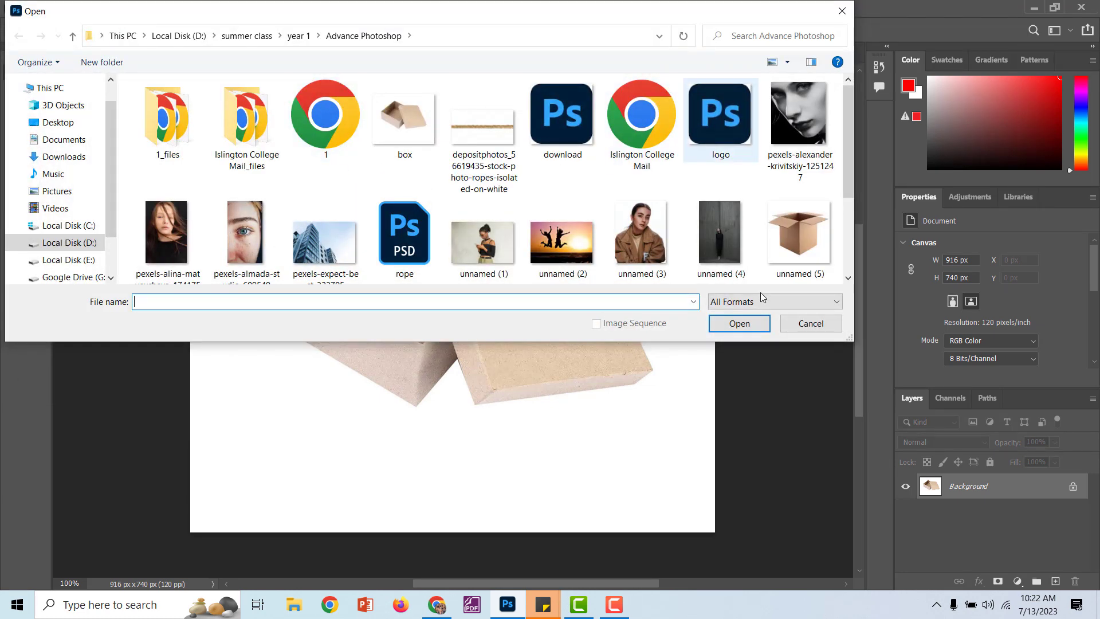
pyautogui.click(739, 323)
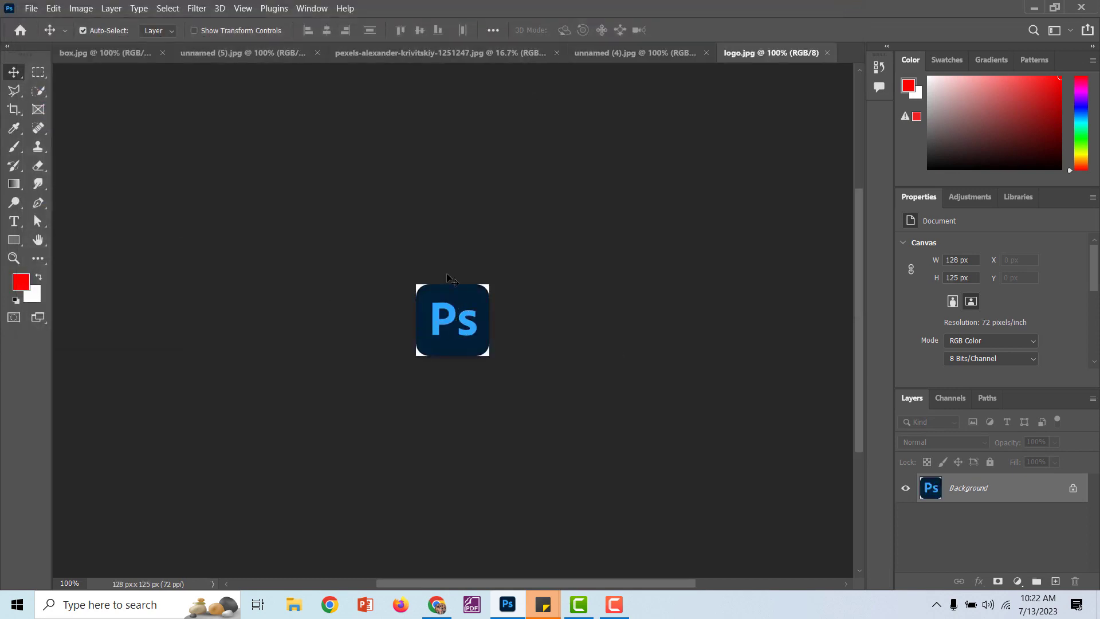
# - Copy the logo from logo.jpg into box.jpg as a new layer placed over the box lid
pyautogui.click(656, 59)
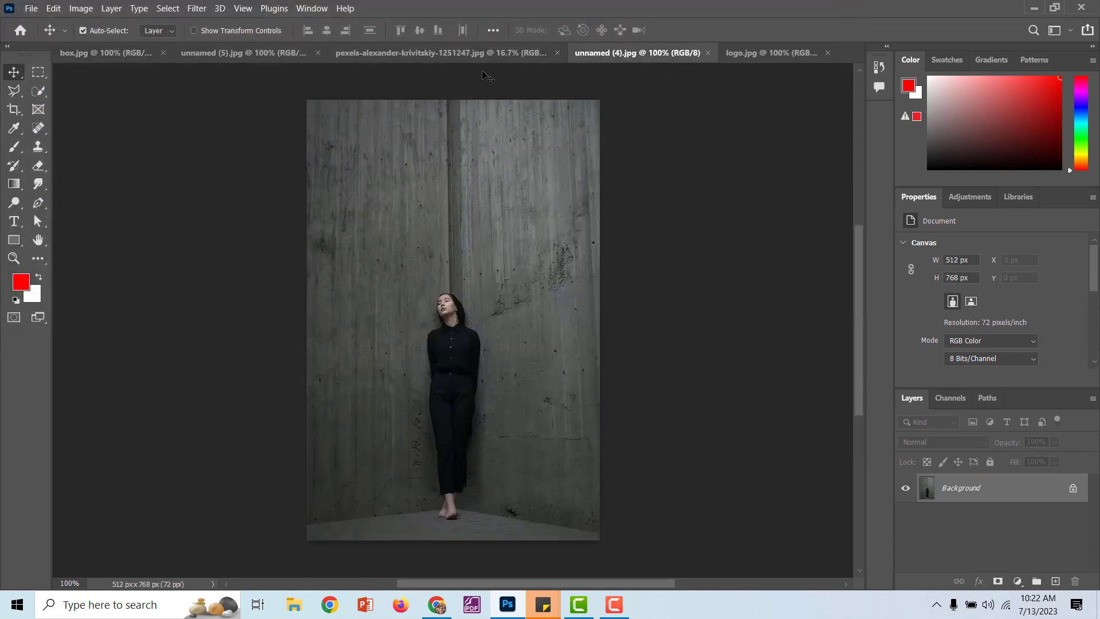
pyautogui.click(487, 54)
pyautogui.click(92, 55)
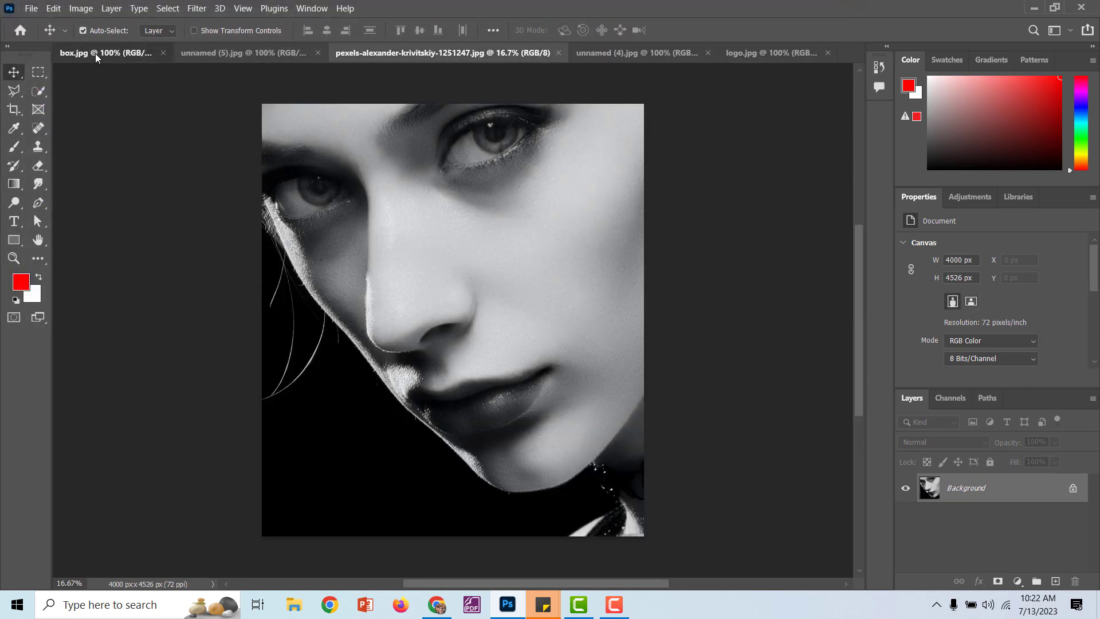
pyautogui.click(785, 58)
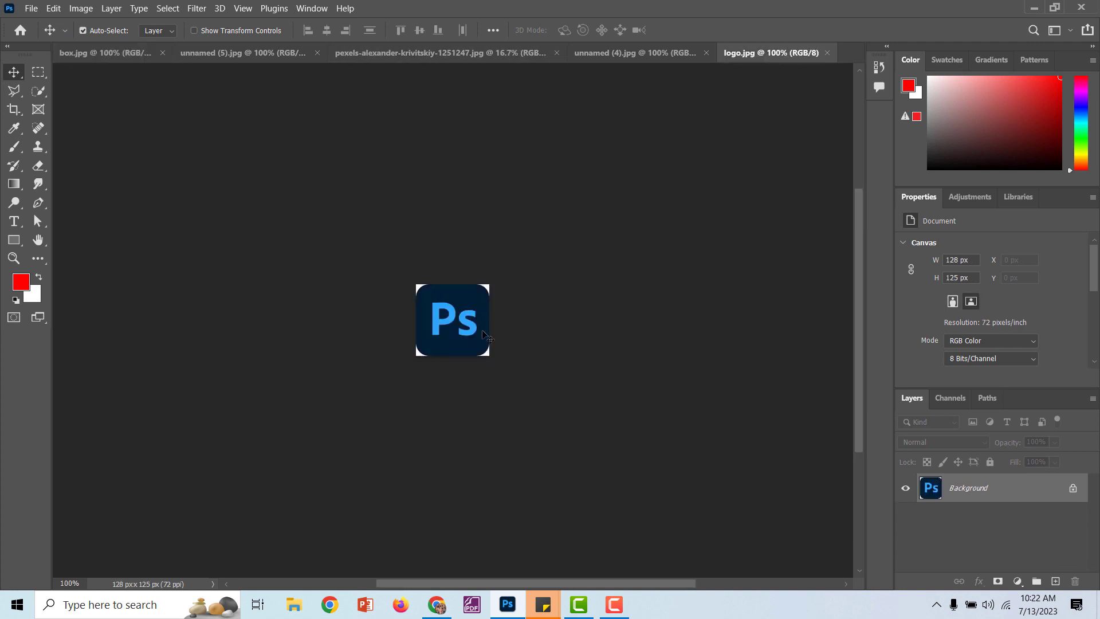
pyautogui.moveTo(484, 335); pyautogui.dragTo(551, 320)
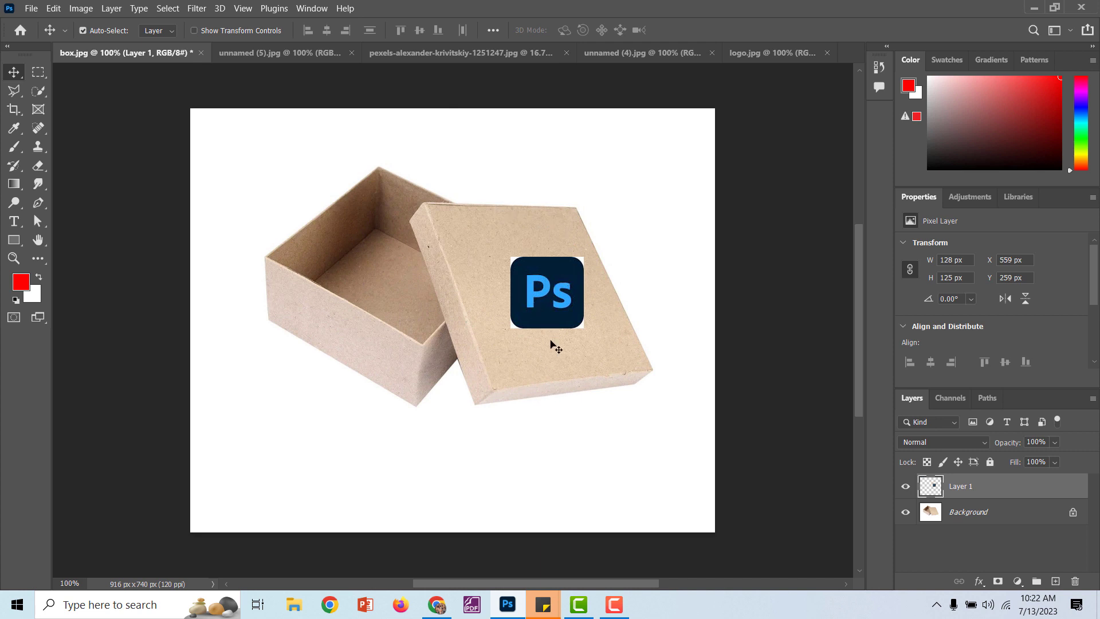
# - Try to distort the logo's corners with Free Transform to match the lid's perspective, and undo the transformation
pyautogui.press('ctrl')
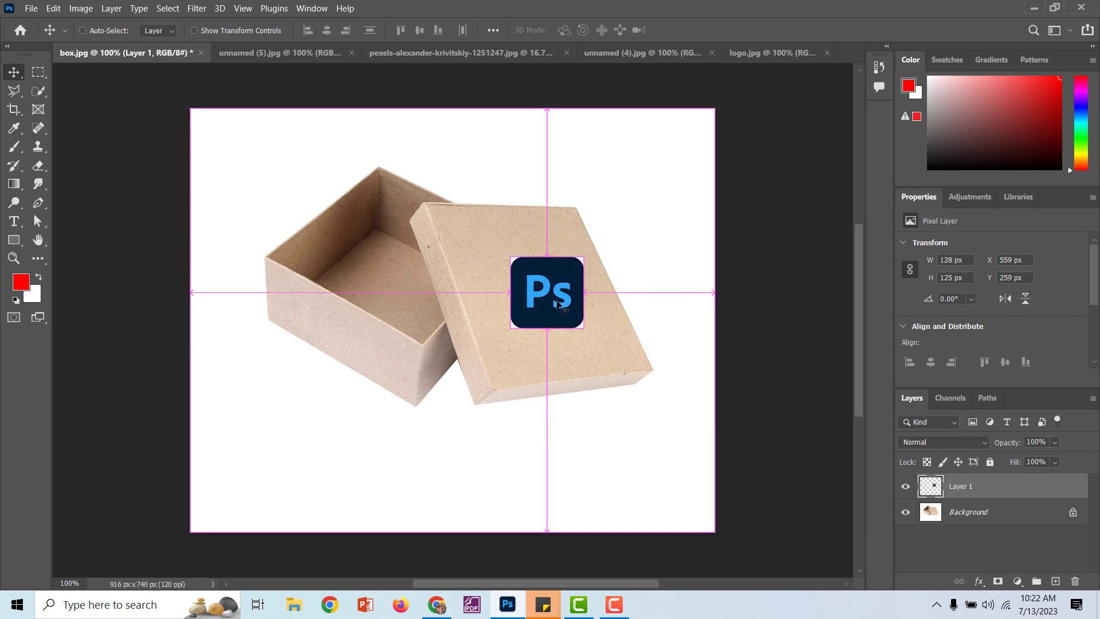
pyautogui.hotkey('ctrl', 't')
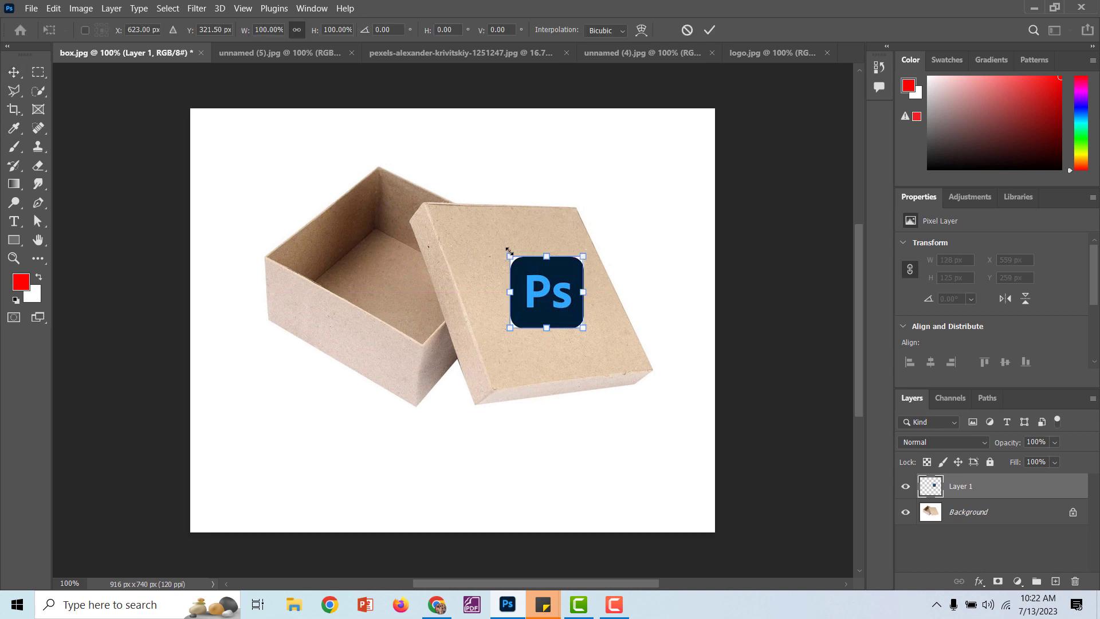
pyautogui.moveTo(509, 257); pyautogui.dragTo(486, 256)
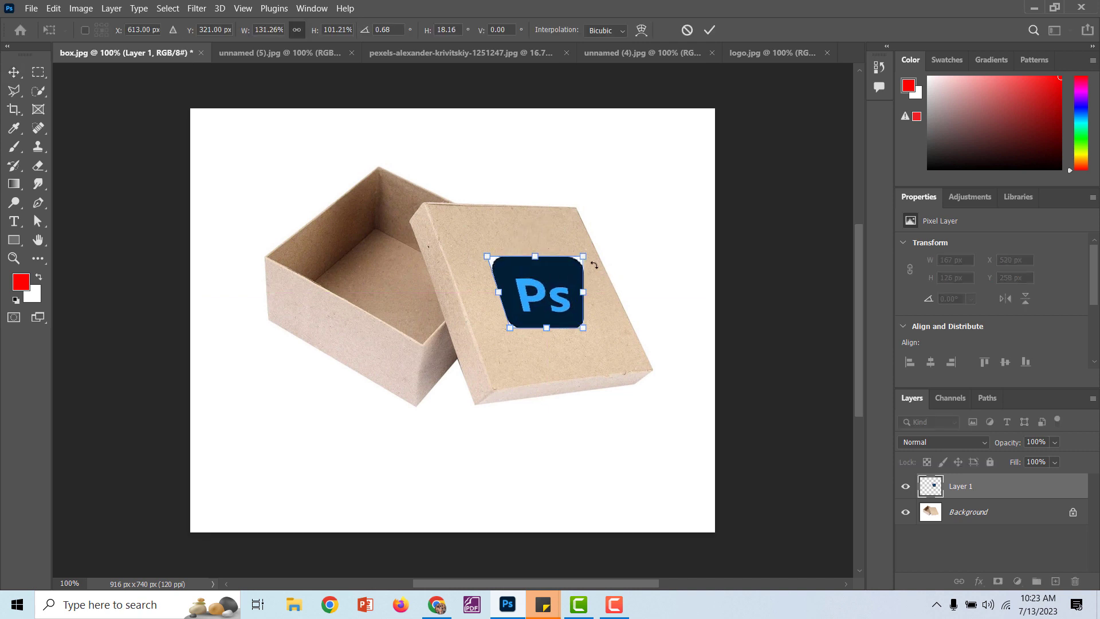
pyautogui.moveTo(581, 259); pyautogui.dragTo(541, 247)
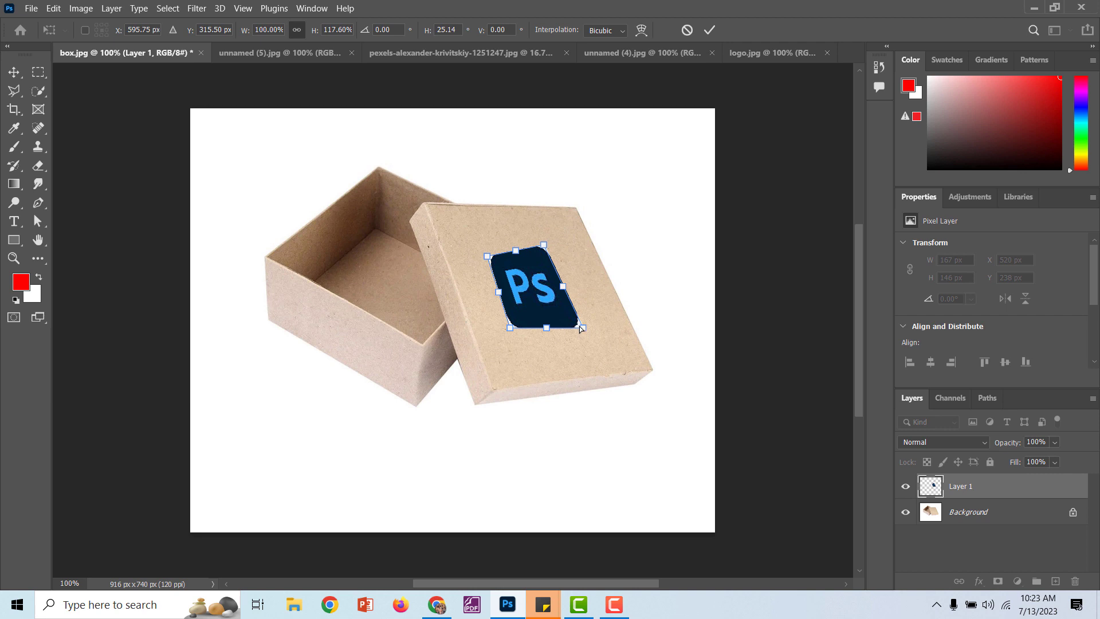
pyautogui.moveTo(581, 328); pyautogui.dragTo(579, 301)
pyautogui.moveTo(510, 332); pyautogui.dragTo(511, 309)
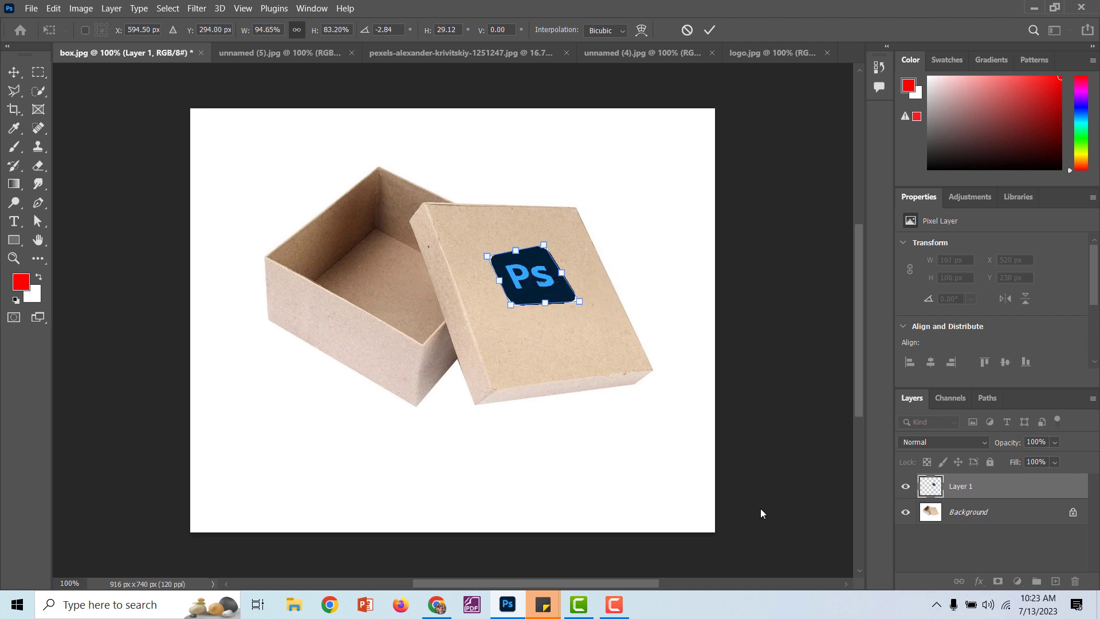
pyautogui.click(762, 514)
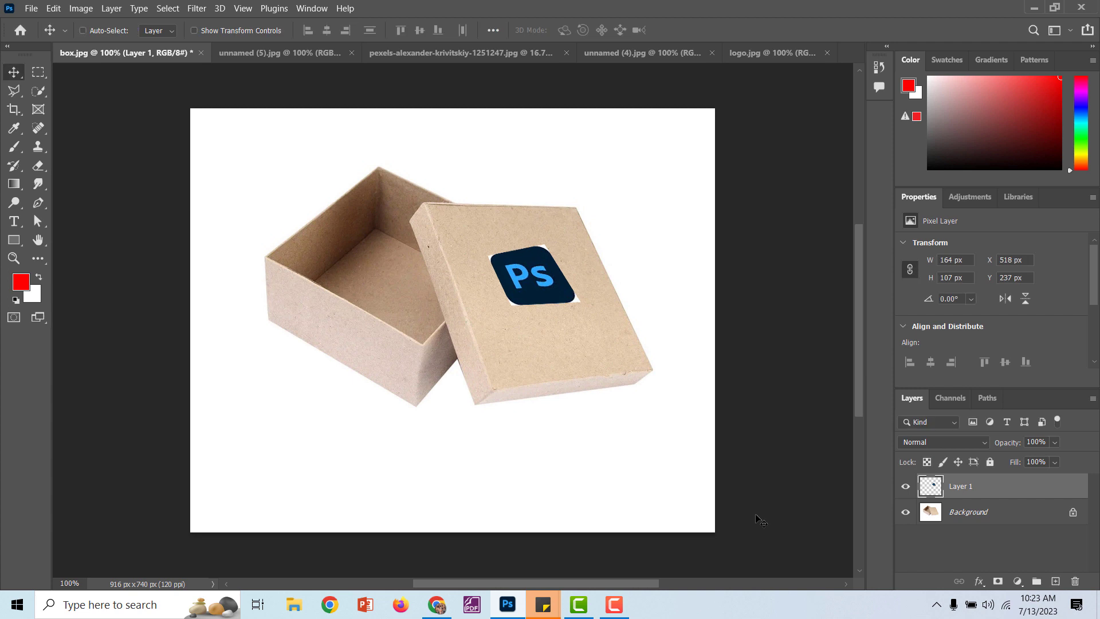
pyautogui.hotkey('ctrl', 'z')
# - Move the logo to the canvas's upper-left corner, load its outline as a selection and cut it to the clipboard
pyautogui.moveTo(547, 299); pyautogui.dragTo(244, 166)
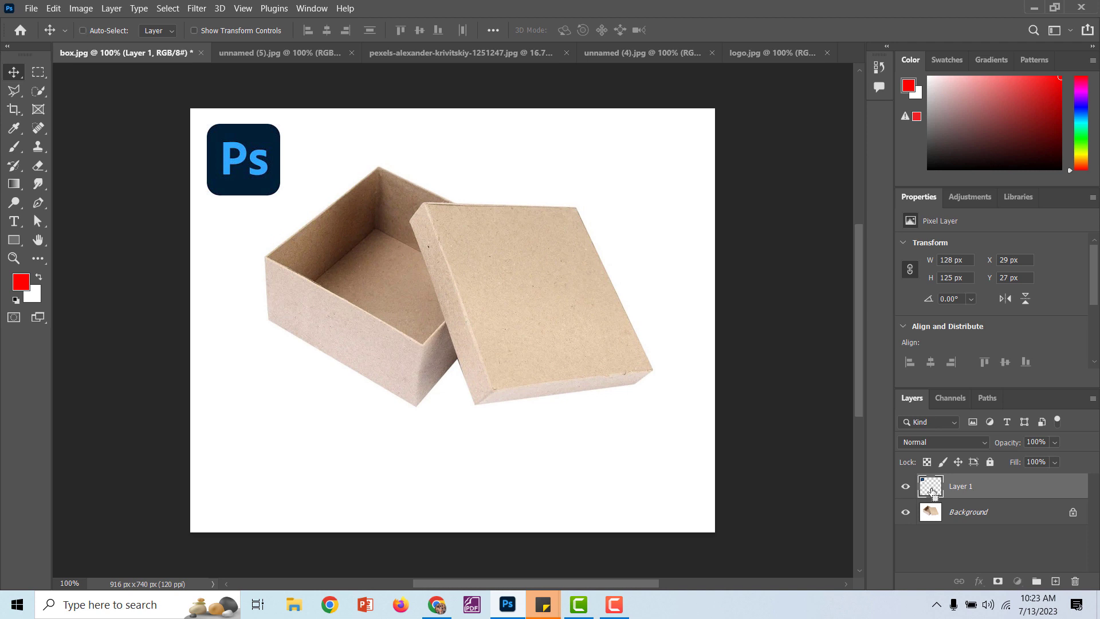
pyautogui.keyDown('ctrl'); pyautogui.click(931, 486); pyautogui.keyUp('ctrl')
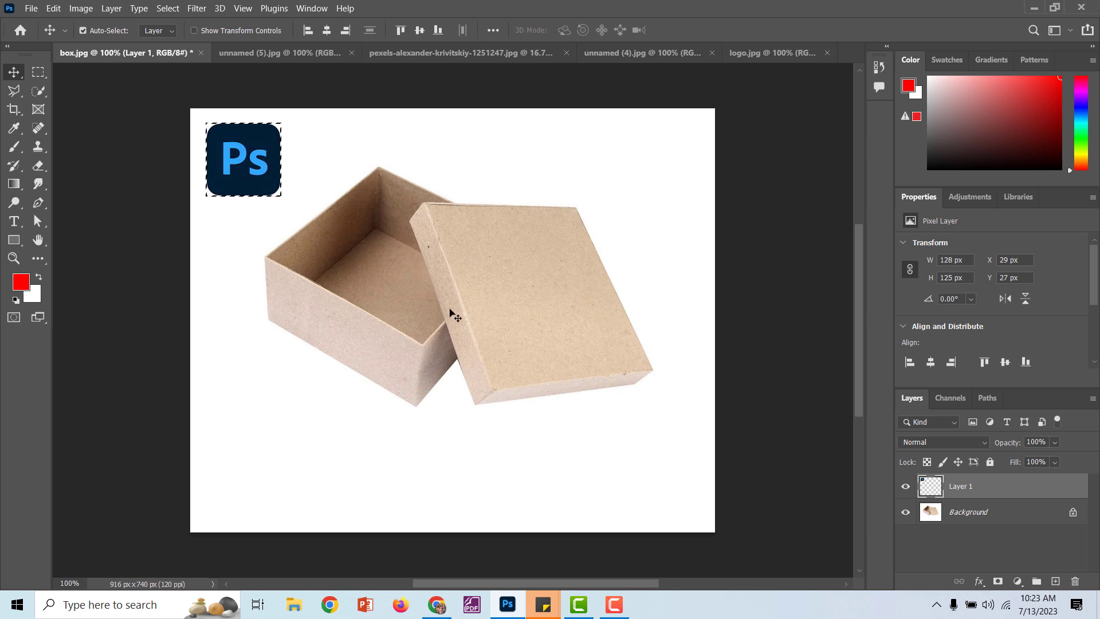
pyautogui.hotkey('ctrl', 'd')
pyautogui.hotkey('ctrl', 'x')
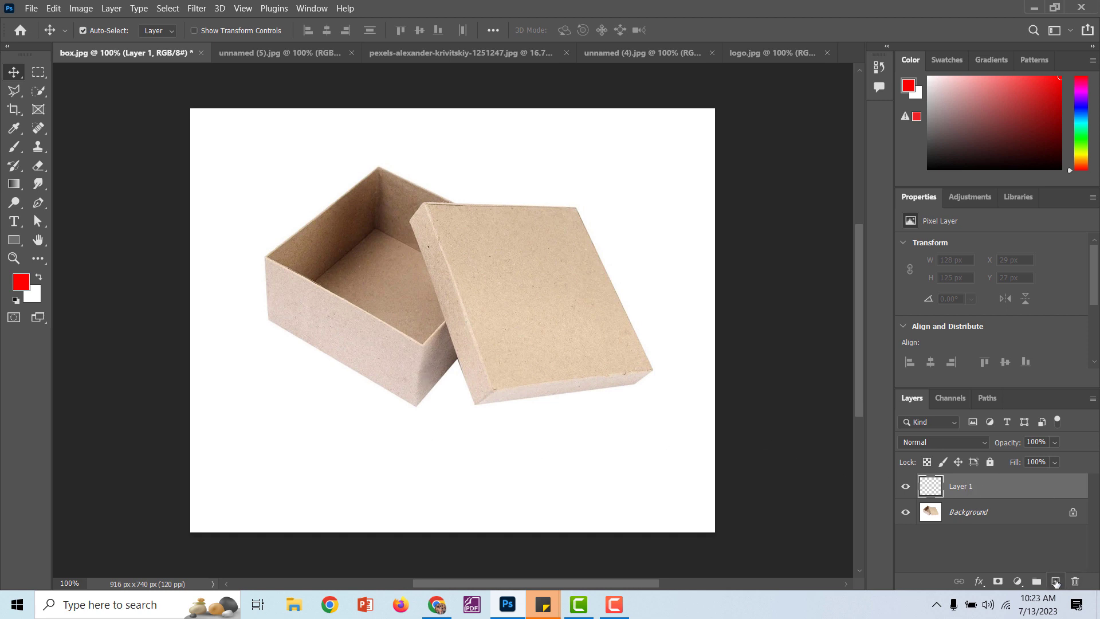
# - Add a new layer and create a Vanishing Point plane through the four corners of the lid's top face
pyautogui.click(1055, 581)
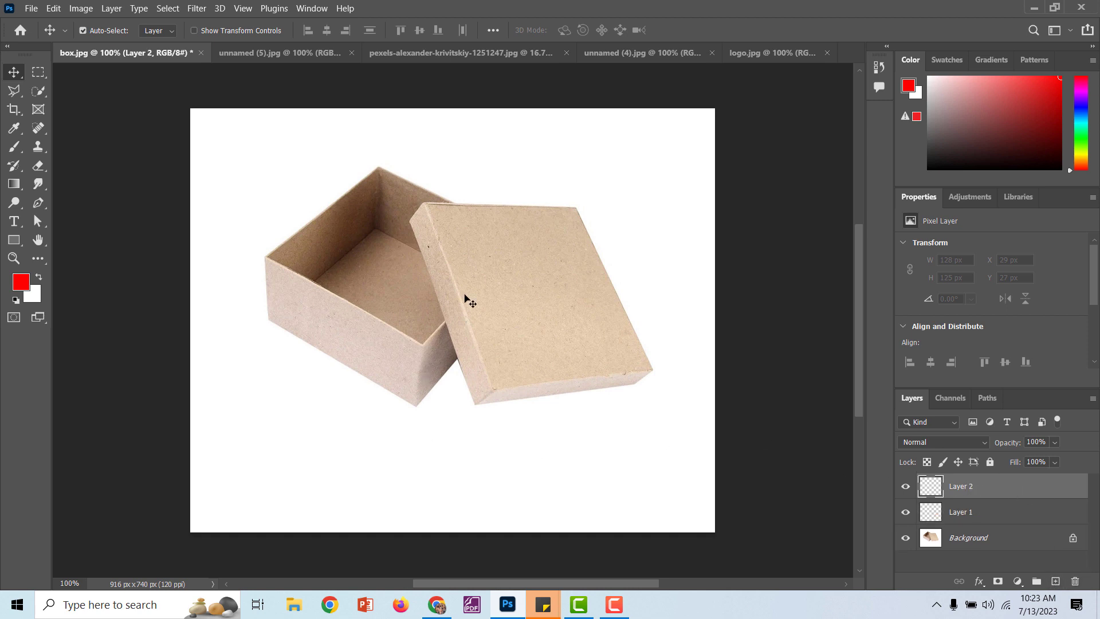
pyautogui.click(199, 10)
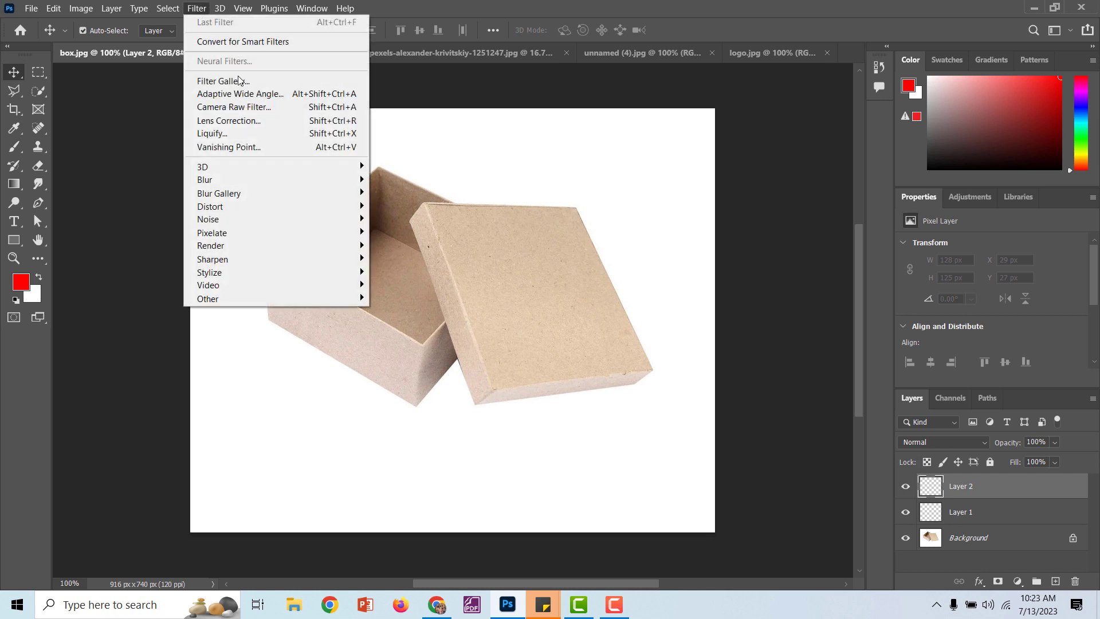
pyautogui.click(272, 150)
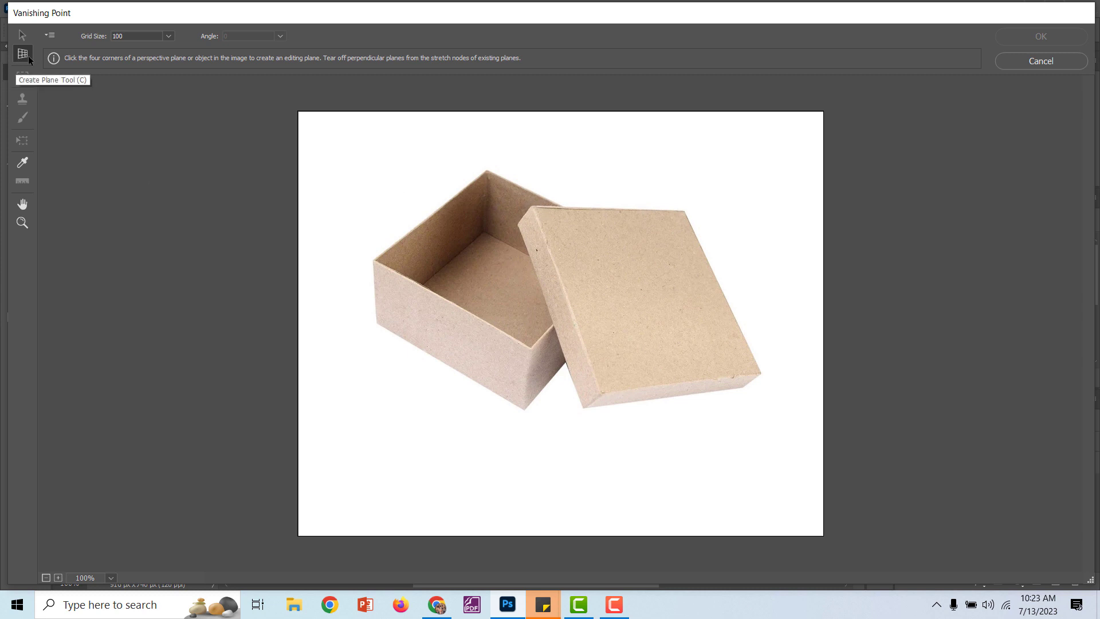
pyautogui.click(532, 206)
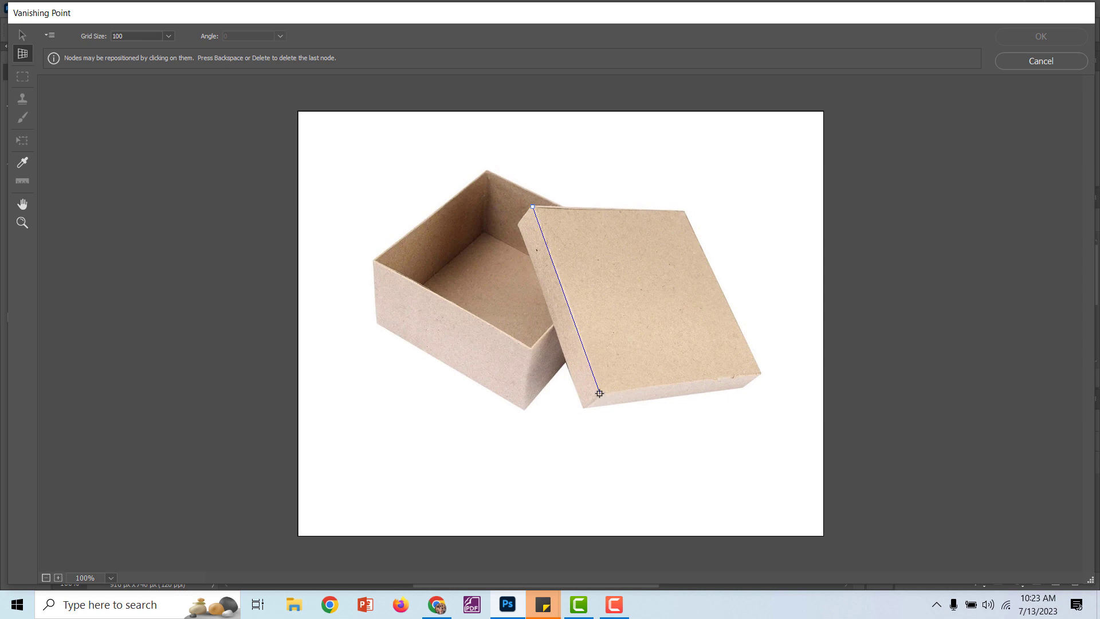
pyautogui.click(762, 374)
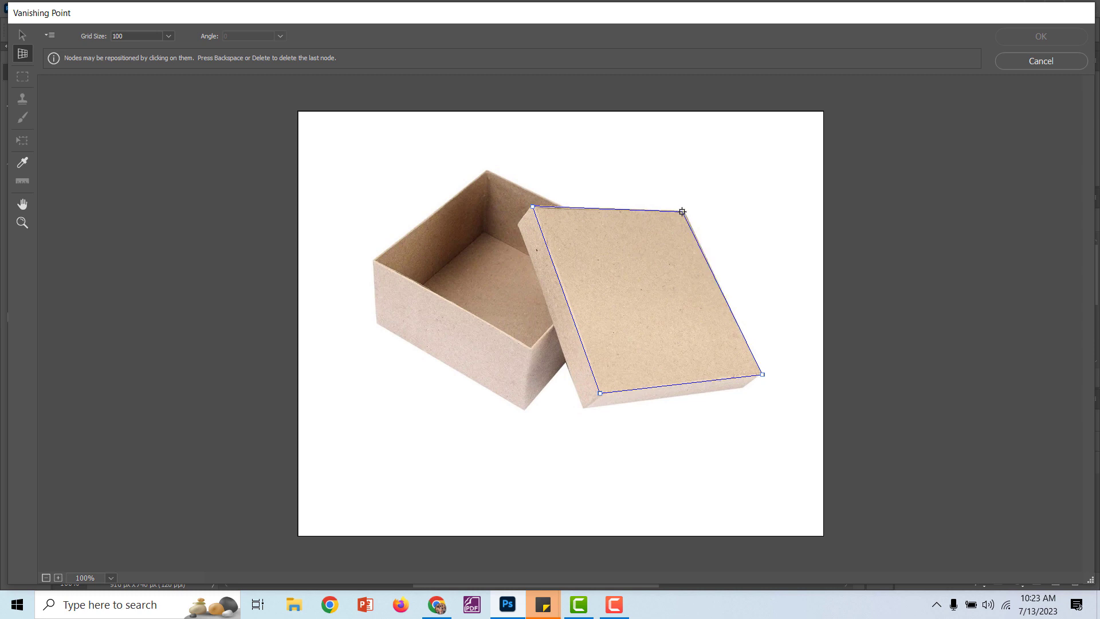
pyautogui.click(682, 211)
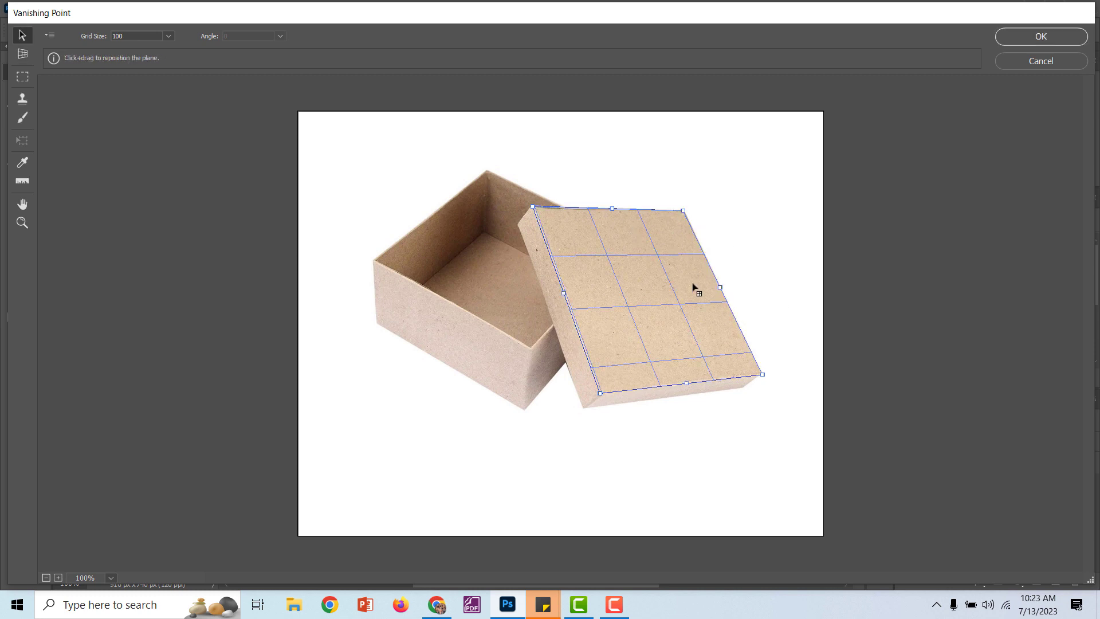
# - Fine-tune the perspective plane's upper-left and lower-right nodes to match the corners of the lid's top face
pyautogui.hotkey('ctrl', '+')
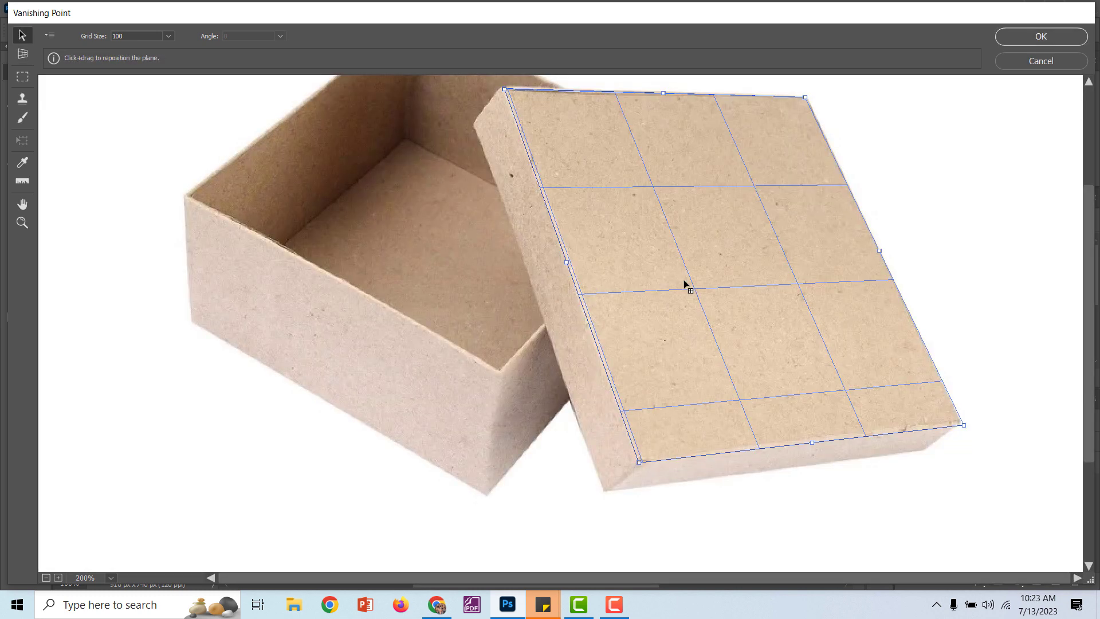
pyautogui.press('c')
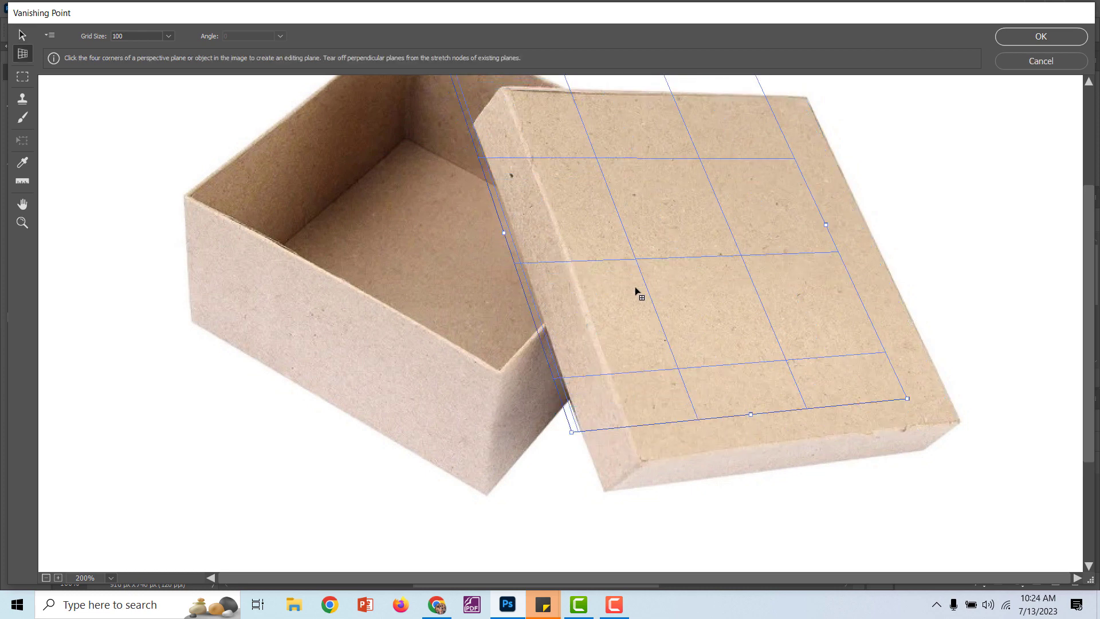
pyautogui.hotkey('ctrl', 'z')
pyautogui.hotkey('ctrl', 'z')
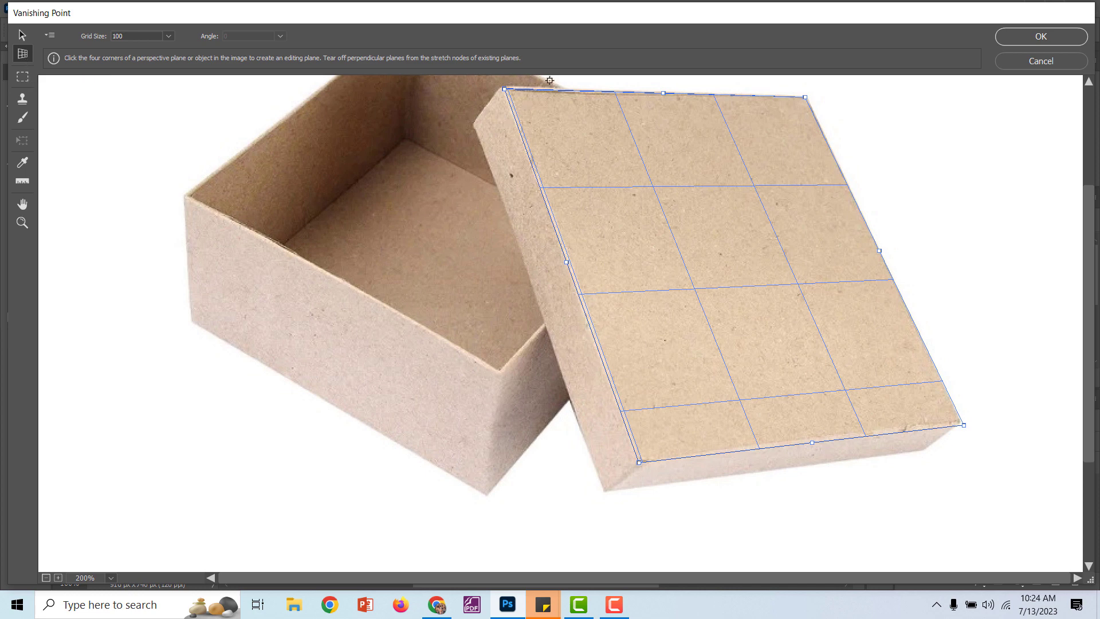
pyautogui.moveTo(506, 91); pyautogui.dragTo(503, 89)
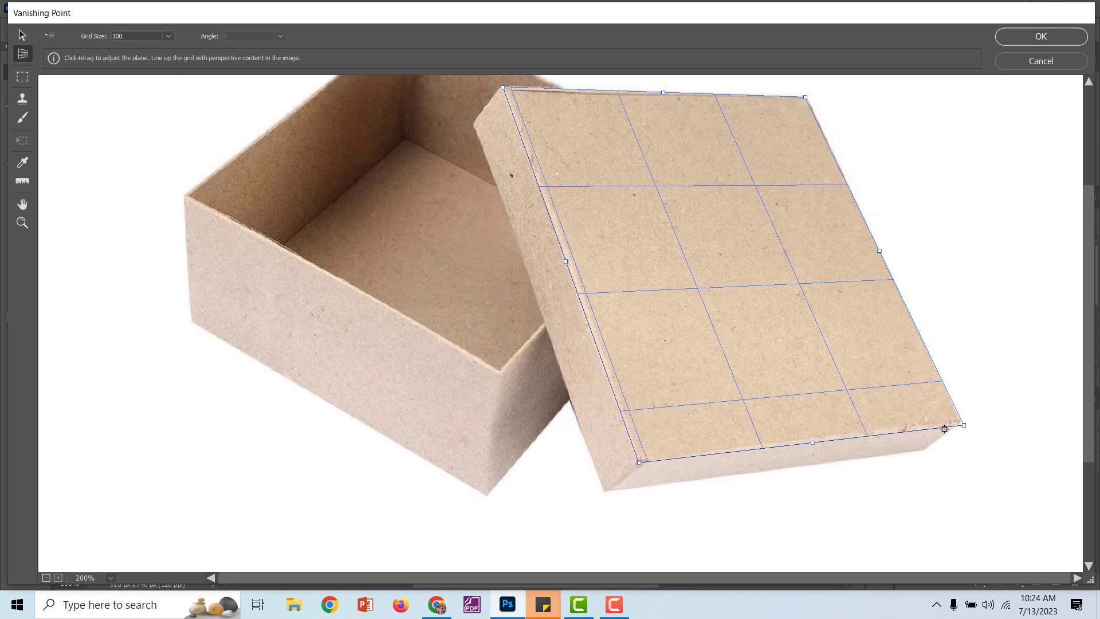
pyautogui.moveTo(968, 433); pyautogui.dragTo(965, 430)
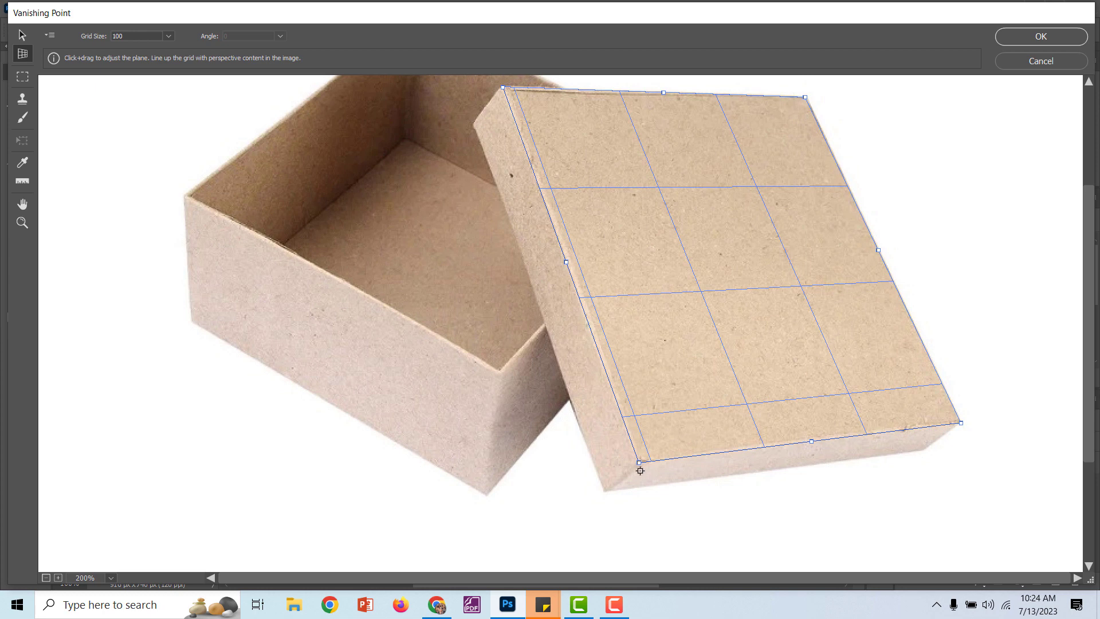
# - Try to shift the plane's lower-left node inward on the lid, and undo the move
pyautogui.moveTo(640, 465); pyautogui.dragTo(691, 428)
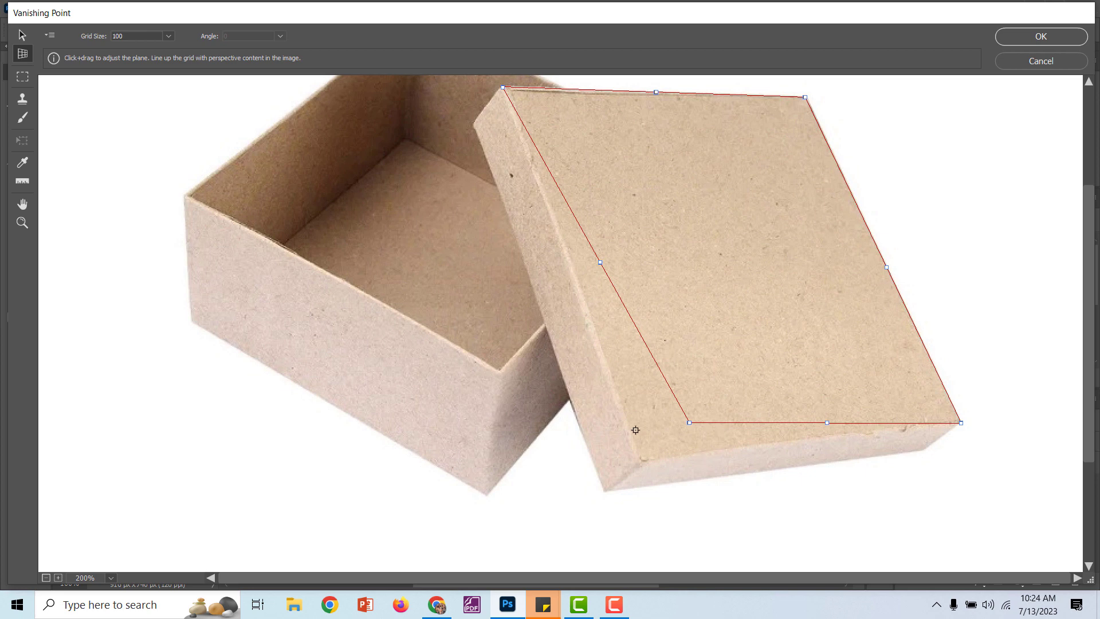
pyautogui.hotkey('ctrl', 'z')
pyautogui.hotkey('ctrl', 'alt', 'z')
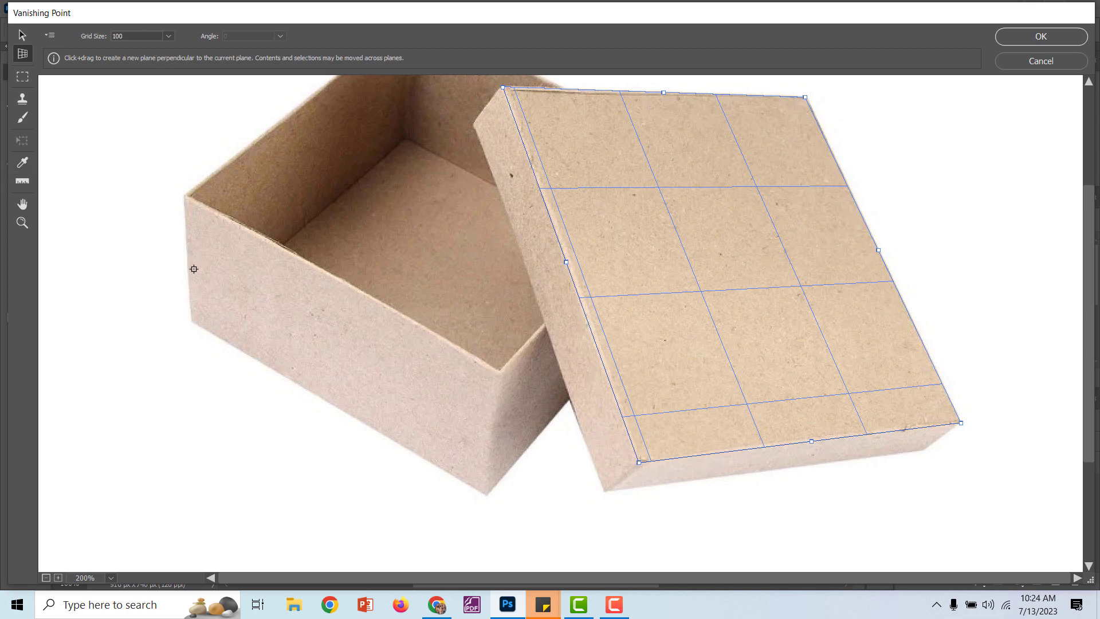
# - Paste the logo into Vanishing Point, shrink it and place it on the plane at the lid's lower-left corner
pyautogui.press('m')
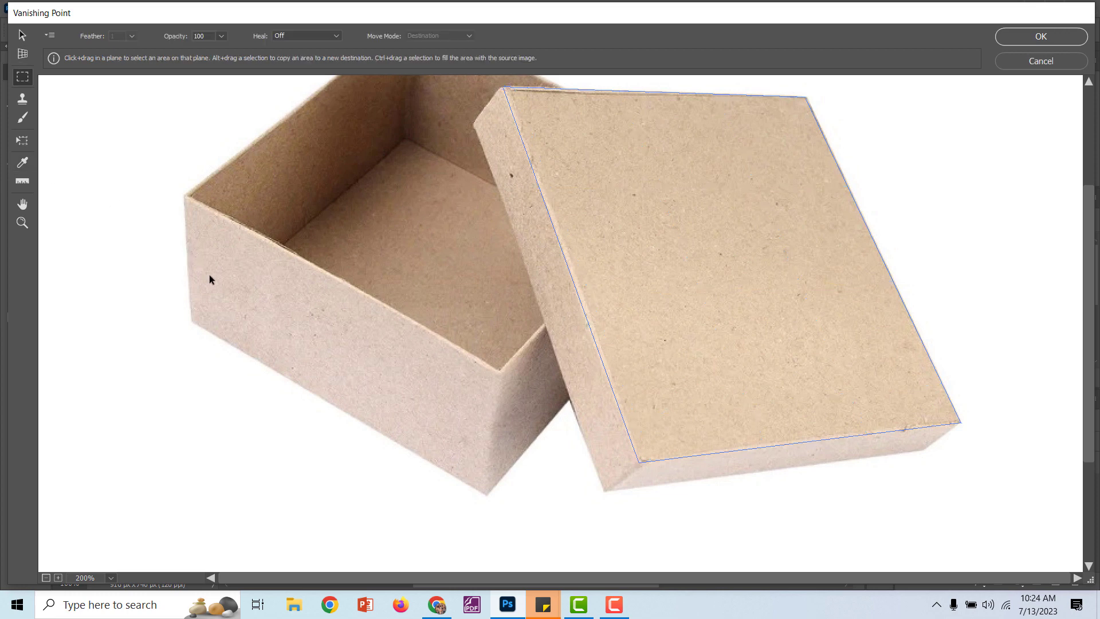
pyautogui.hotkey('ctrl', '-')
pyautogui.hotkey('ctrl', 'v')
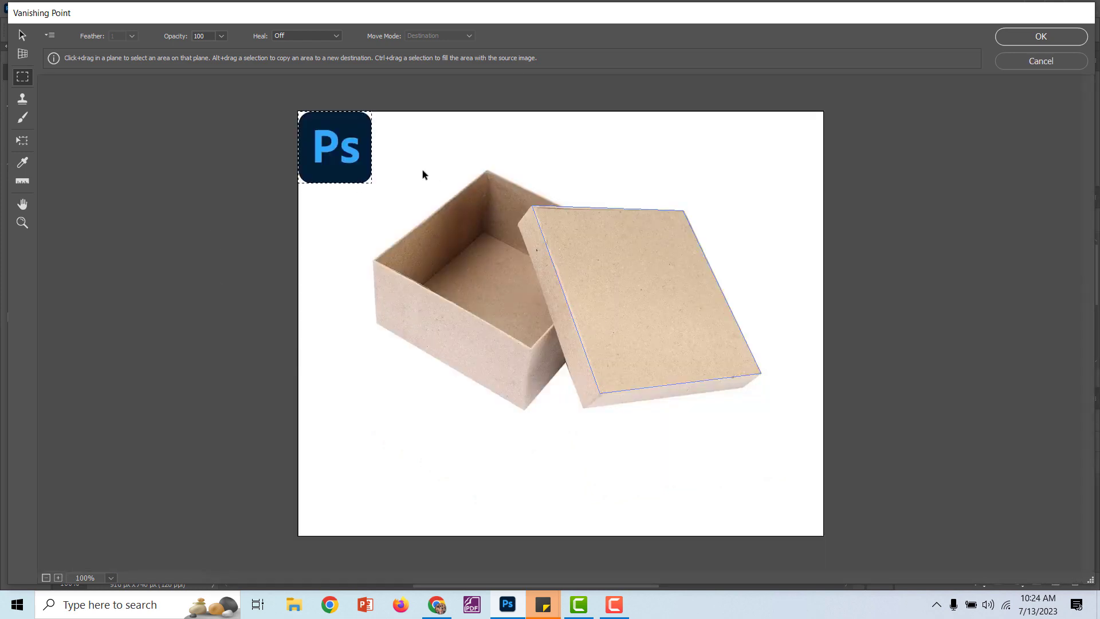
pyautogui.press('t')
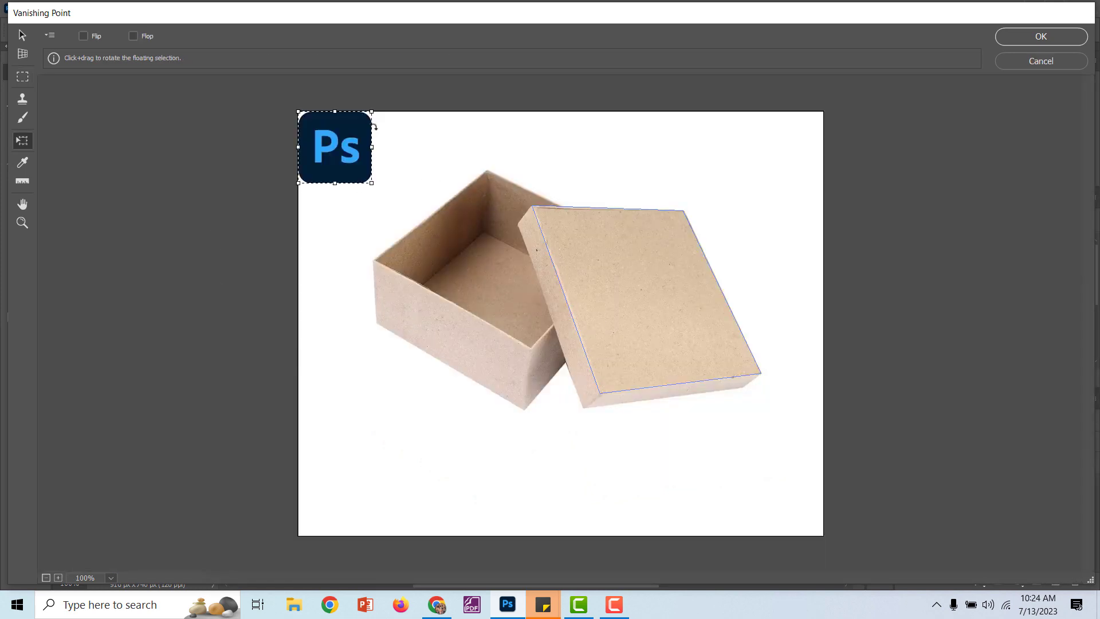
pyautogui.moveTo(372, 112); pyautogui.dragTo(628, 309)
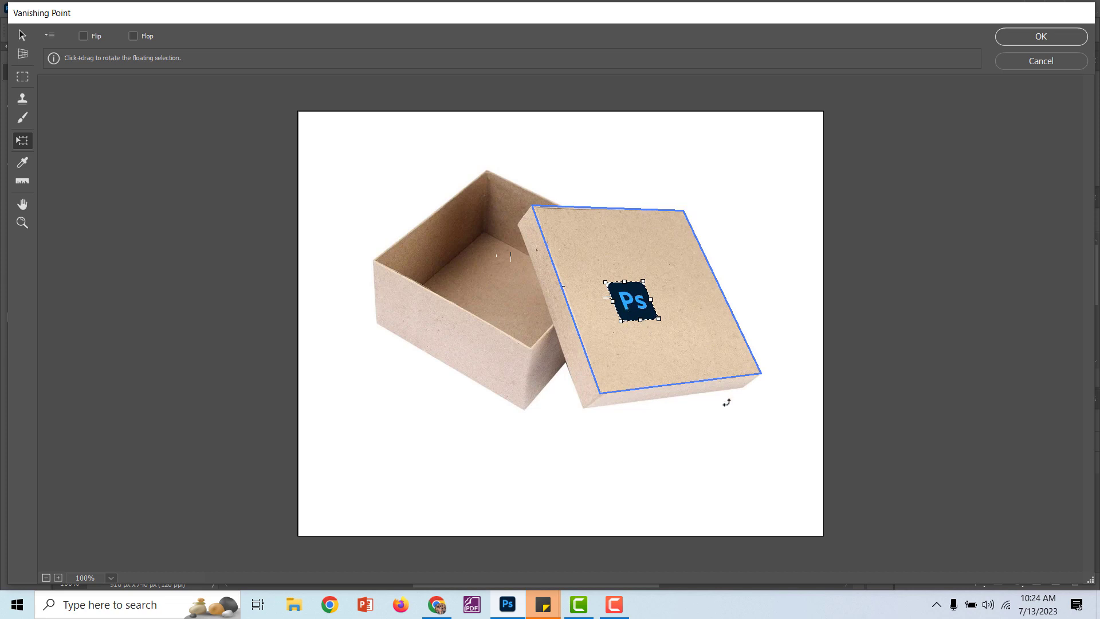
pyautogui.moveTo(630, 300); pyautogui.dragTo(612, 375)
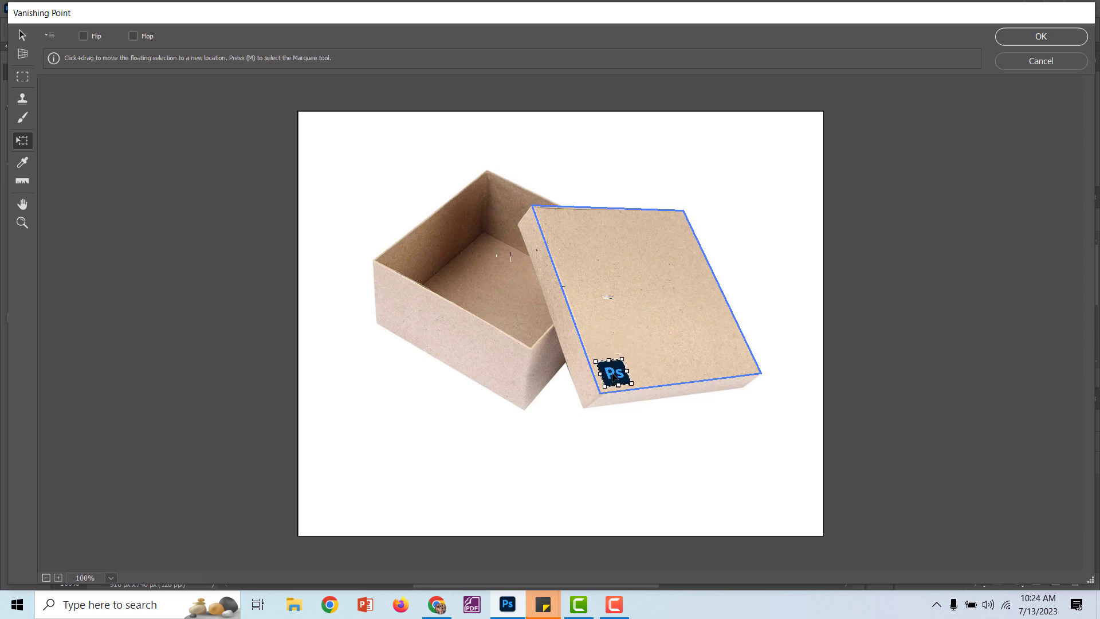
# - Create a second perspective plane through the four corners of the box's long outer side and align its upper-left node to the rim corner
pyautogui.click(22, 55)
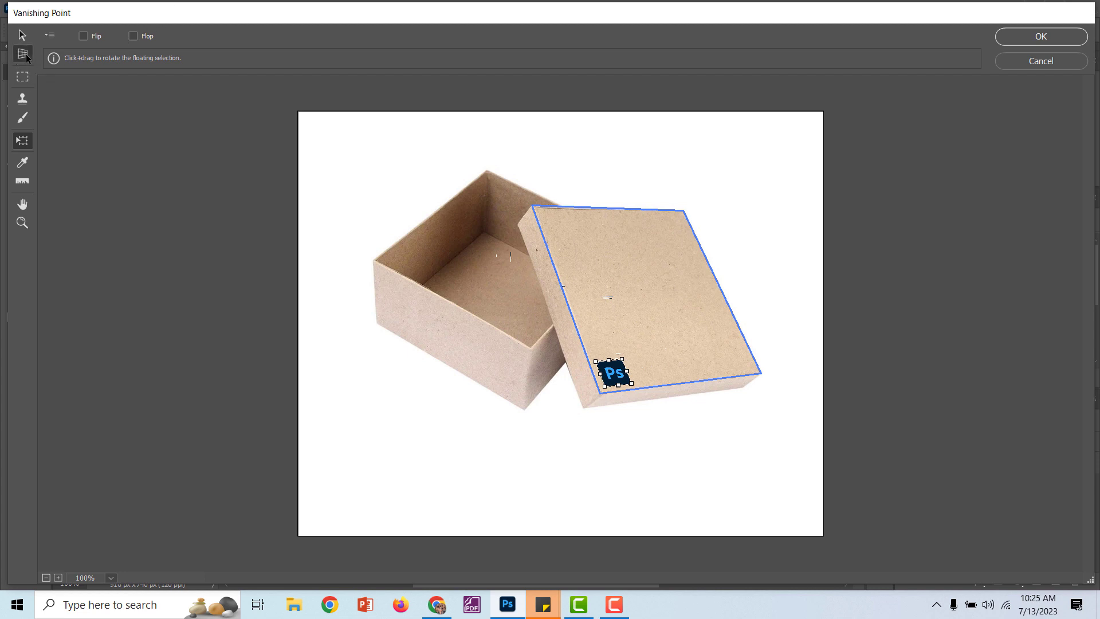
pyautogui.click(375, 262)
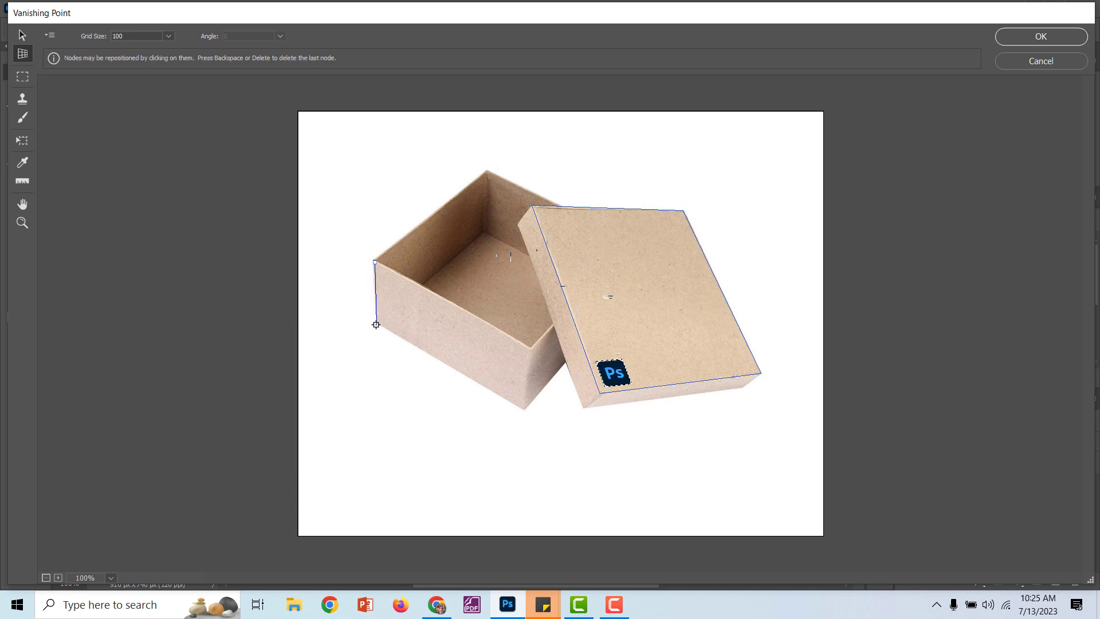
pyautogui.click(524, 409)
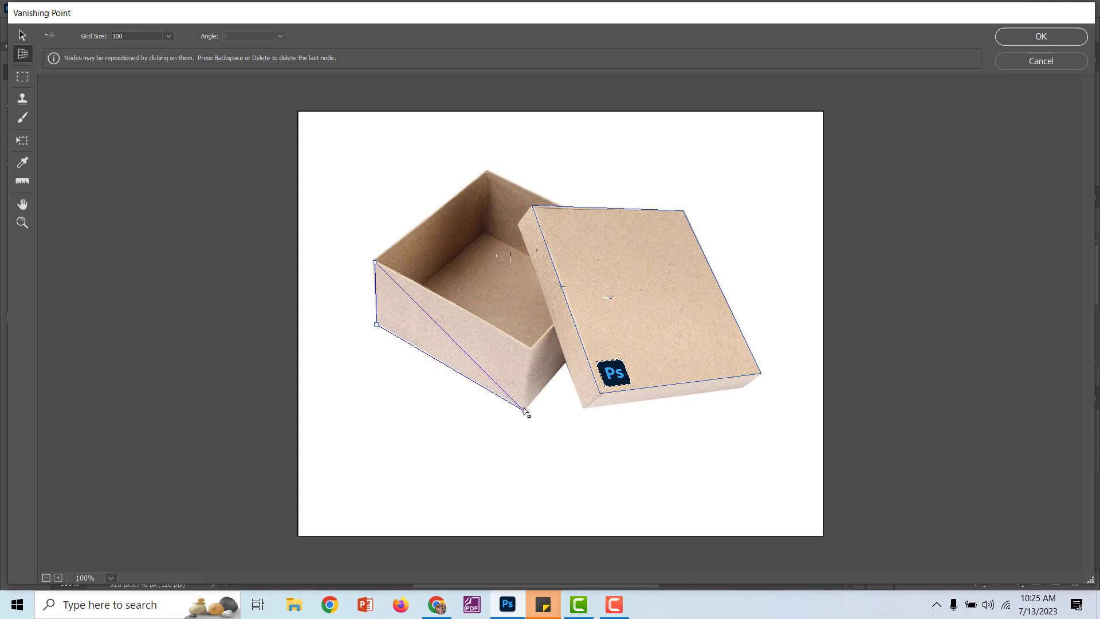
pyautogui.click(529, 349)
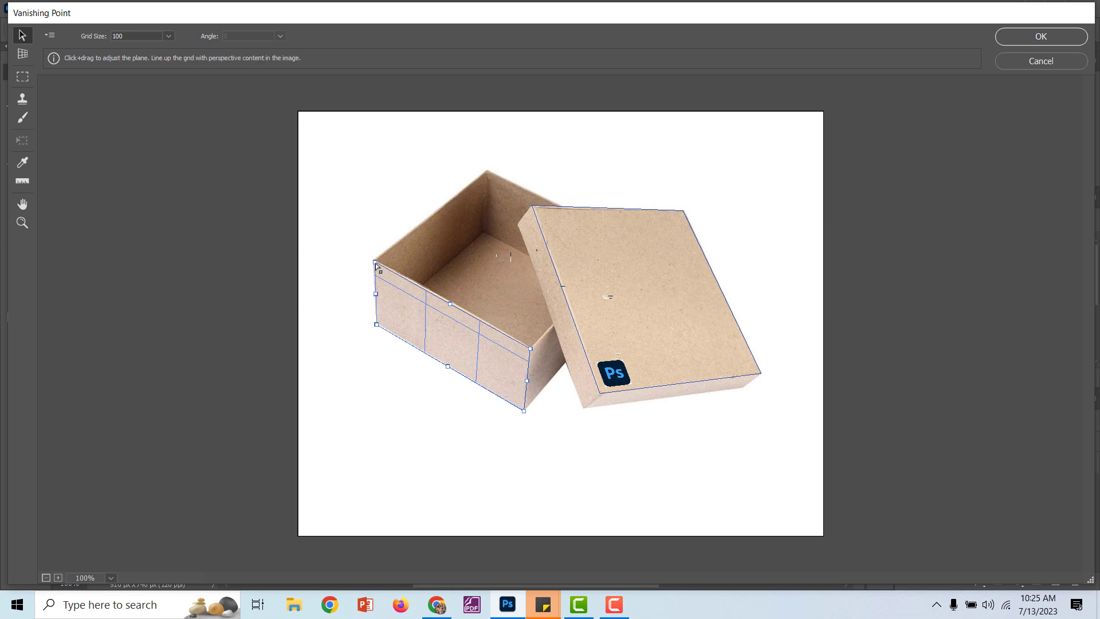
pyautogui.moveTo(375, 265); pyautogui.dragTo(375, 261)
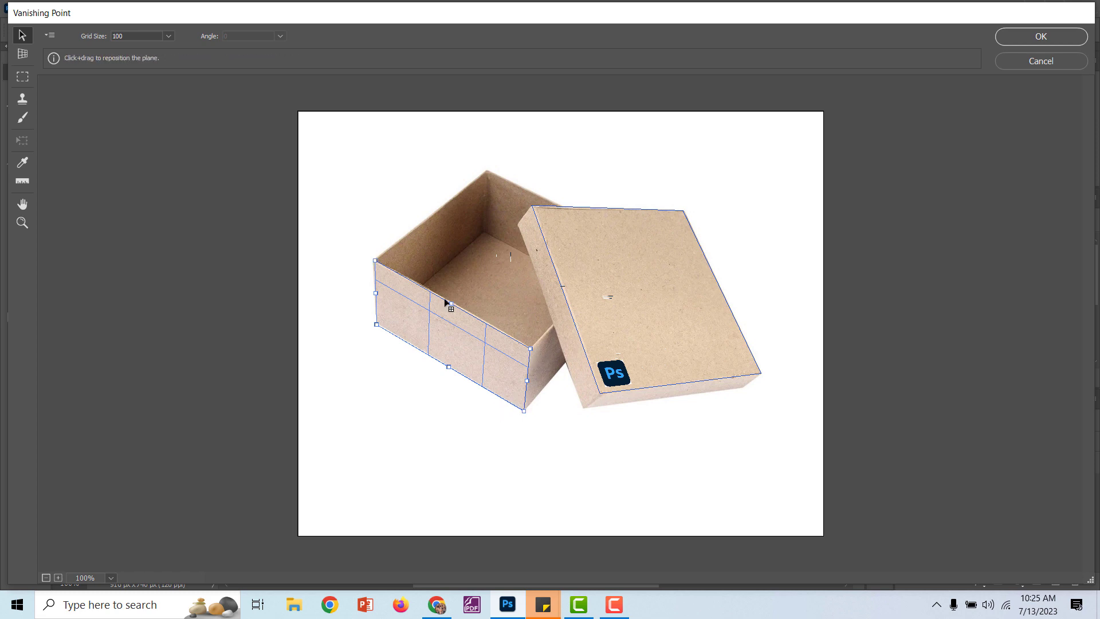
# - Paste the logo again, shrink it and place it at the lower-right corner of the box's long outer side
pyautogui.hotkey('ctrl', 'v')
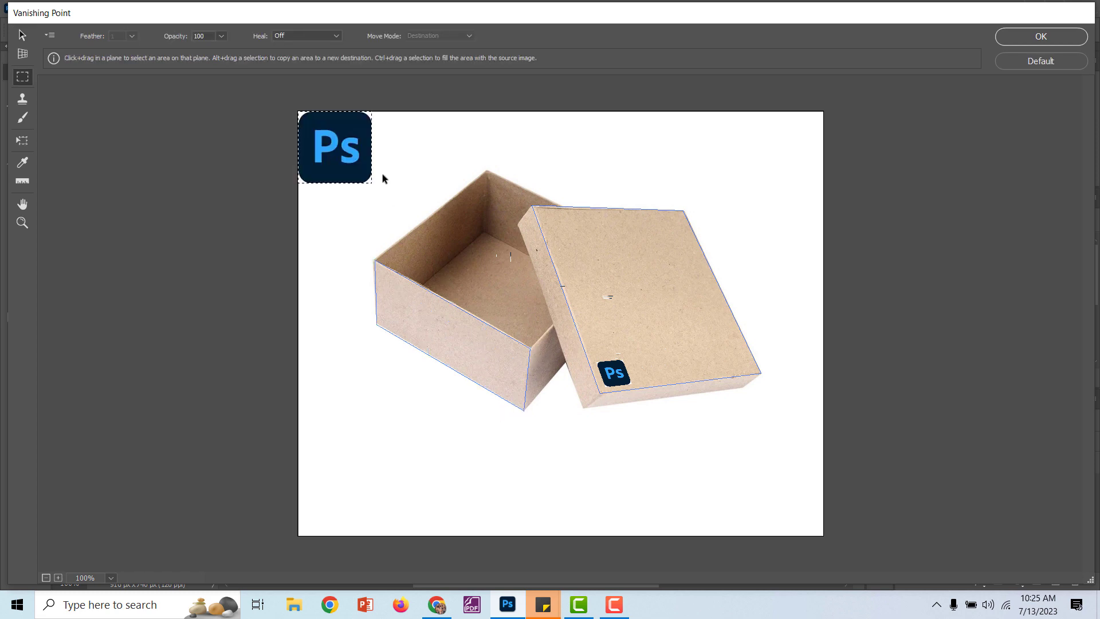
pyautogui.press('t')
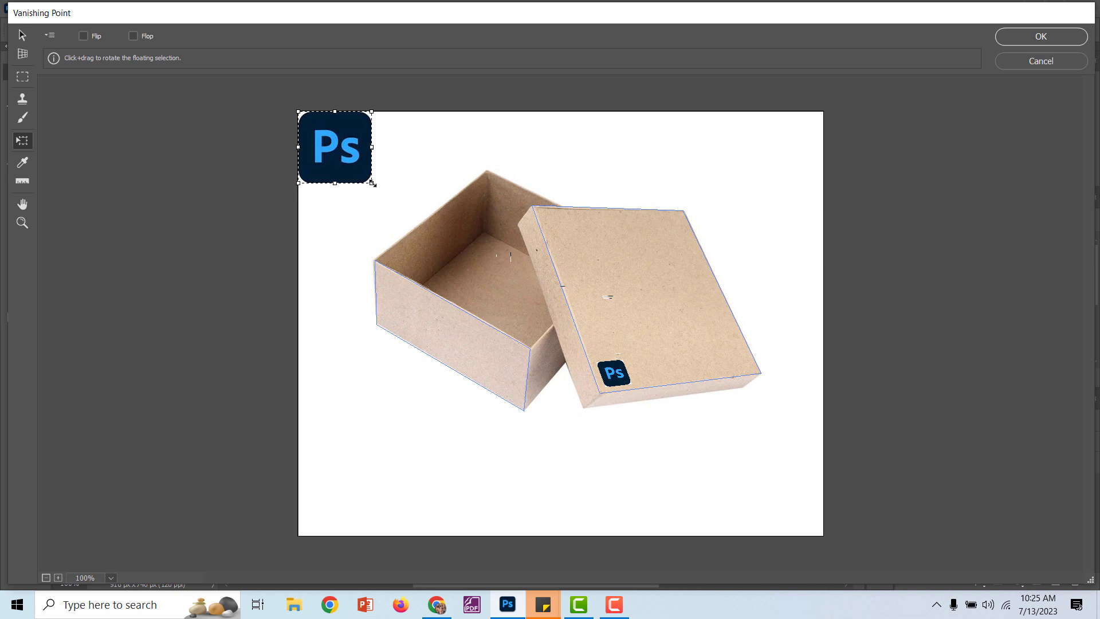
pyautogui.moveTo(370, 180); pyautogui.dragTo(508, 389)
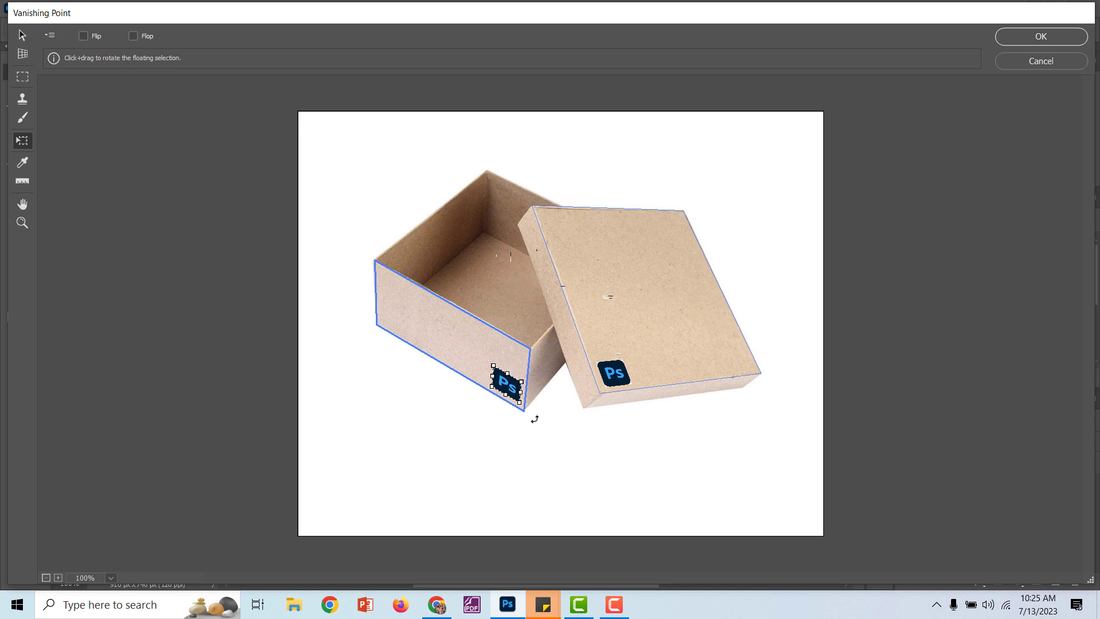
# - Create a perspective plane around the visible part of the box's inner left wall
pyautogui.click(22, 54)
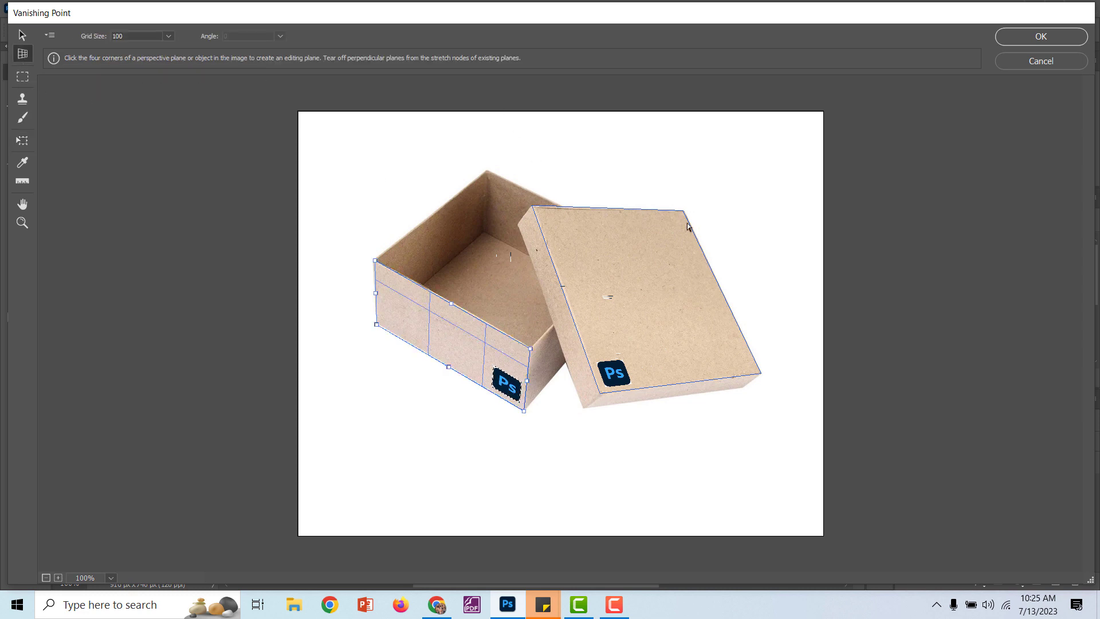
pyautogui.click(487, 170)
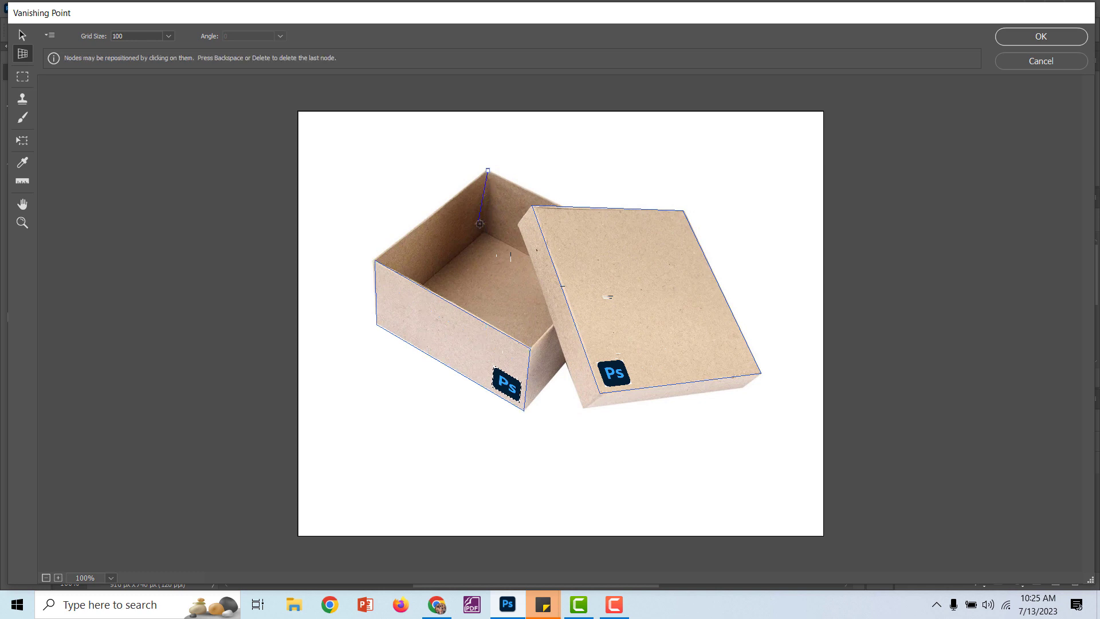
pyautogui.click(417, 284)
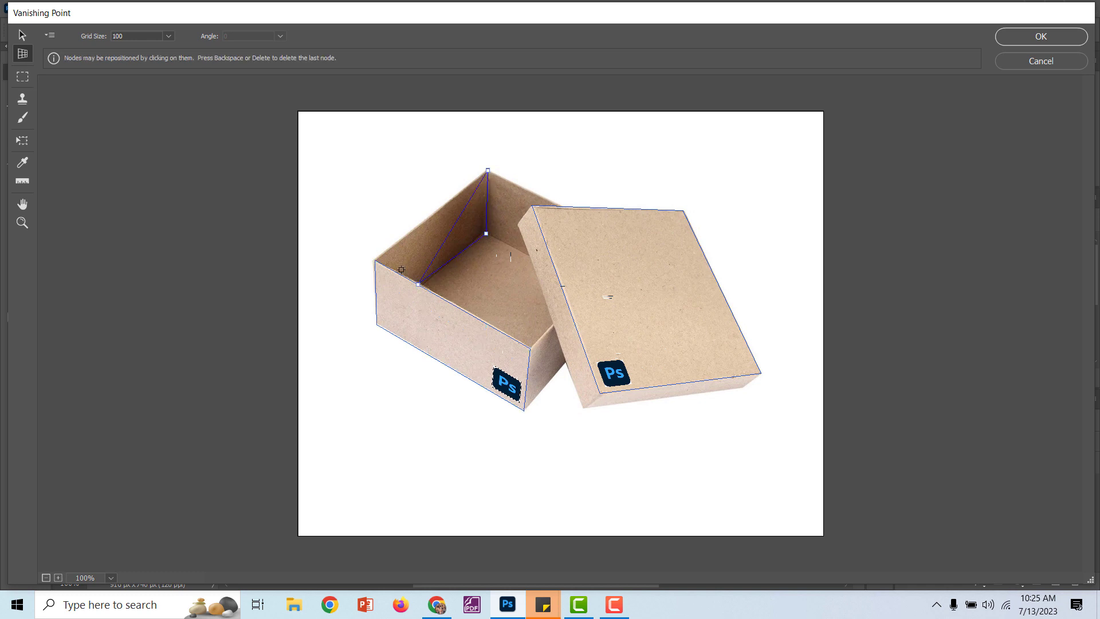
pyautogui.click(374, 258)
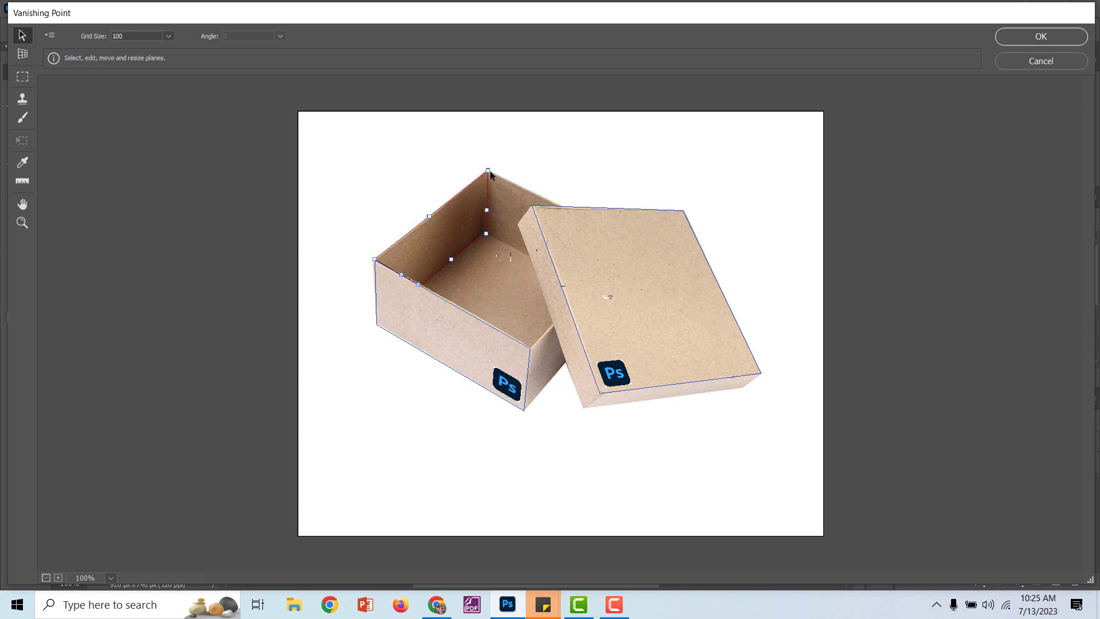
# - Paste another logo copy, try to move it onto the inner left wall, and undo the move
pyautogui.hotkey('ctrl', 'v')
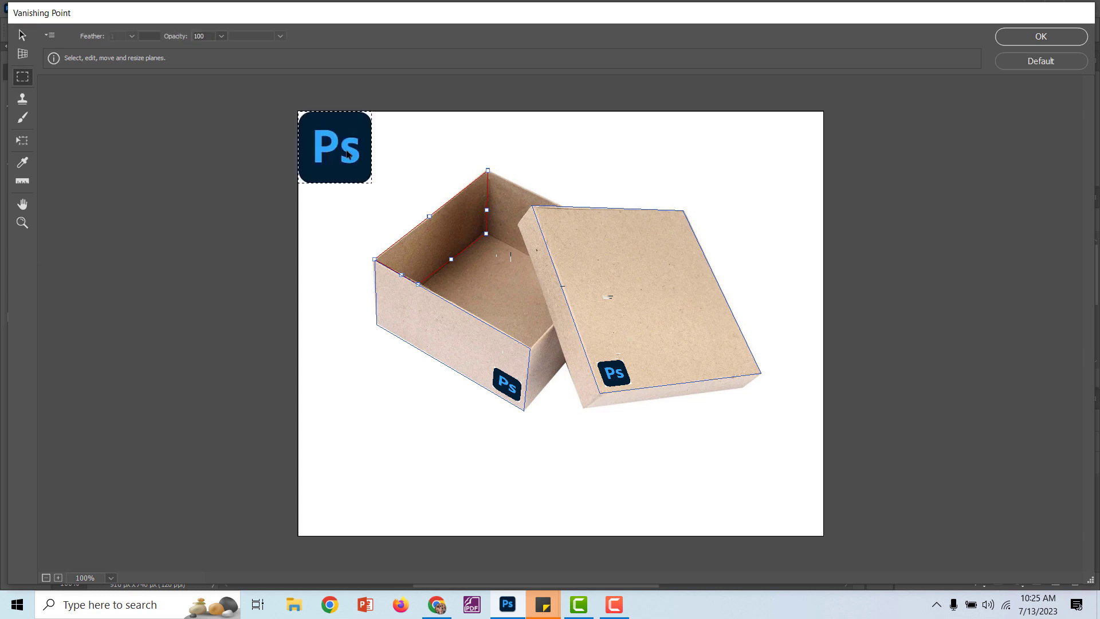
pyautogui.moveTo(346, 149); pyautogui.dragTo(460, 237)
pyautogui.hotkey('ctrl', 'z')
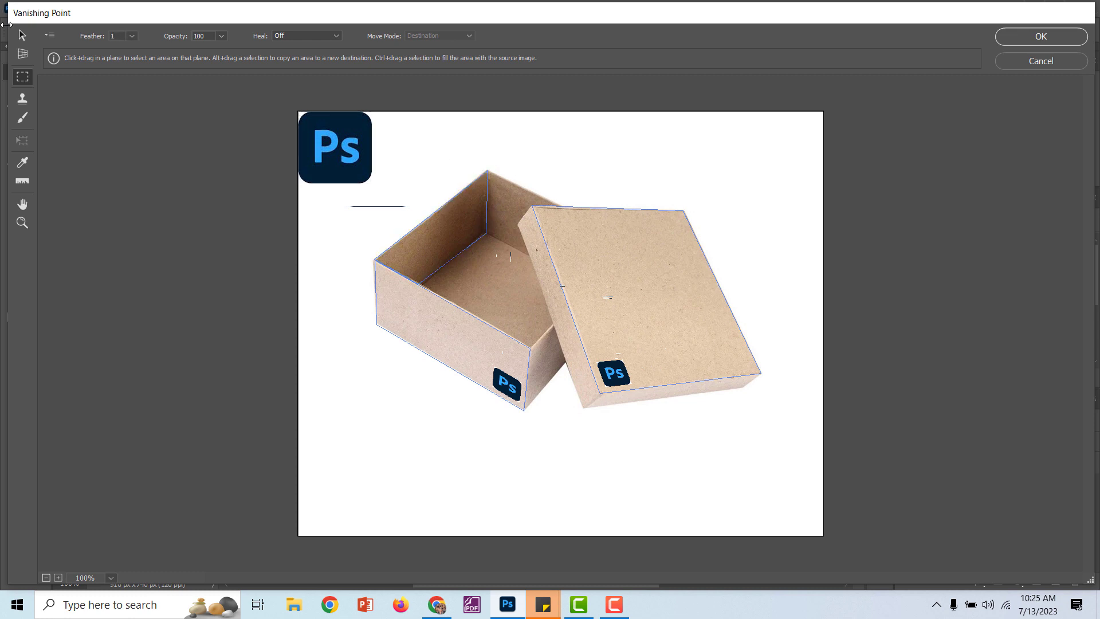
# - Reshape the inner-wall plane by moving its back upper node down and inward along the wall and nudging its front rim node
pyautogui.click(23, 35)
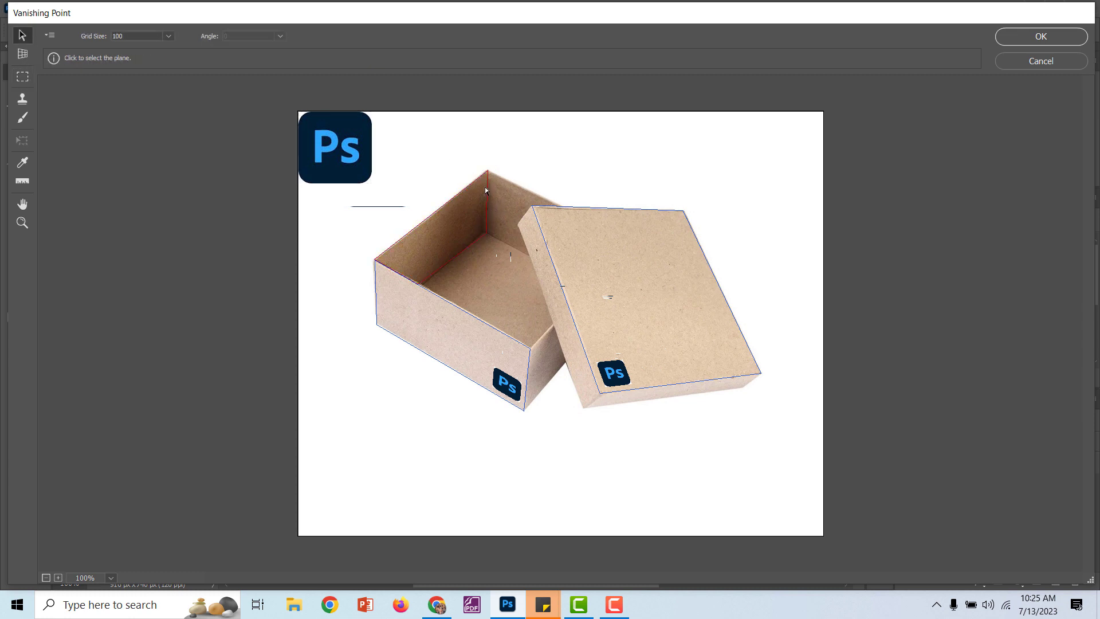
pyautogui.click(488, 172)
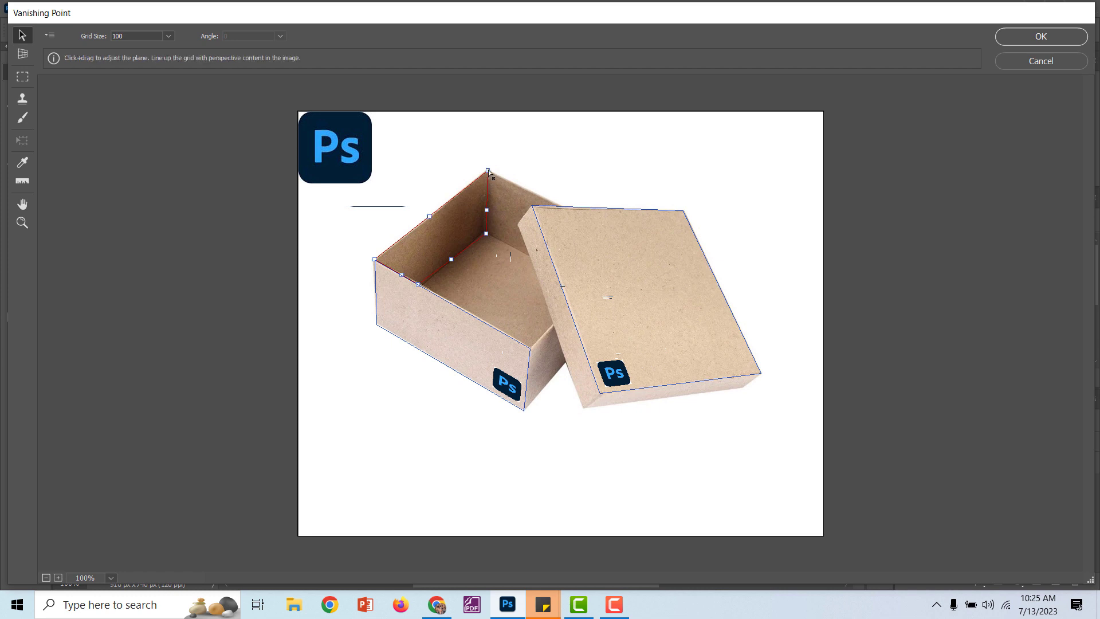
pyautogui.moveTo(487, 171); pyautogui.dragTo(487, 184)
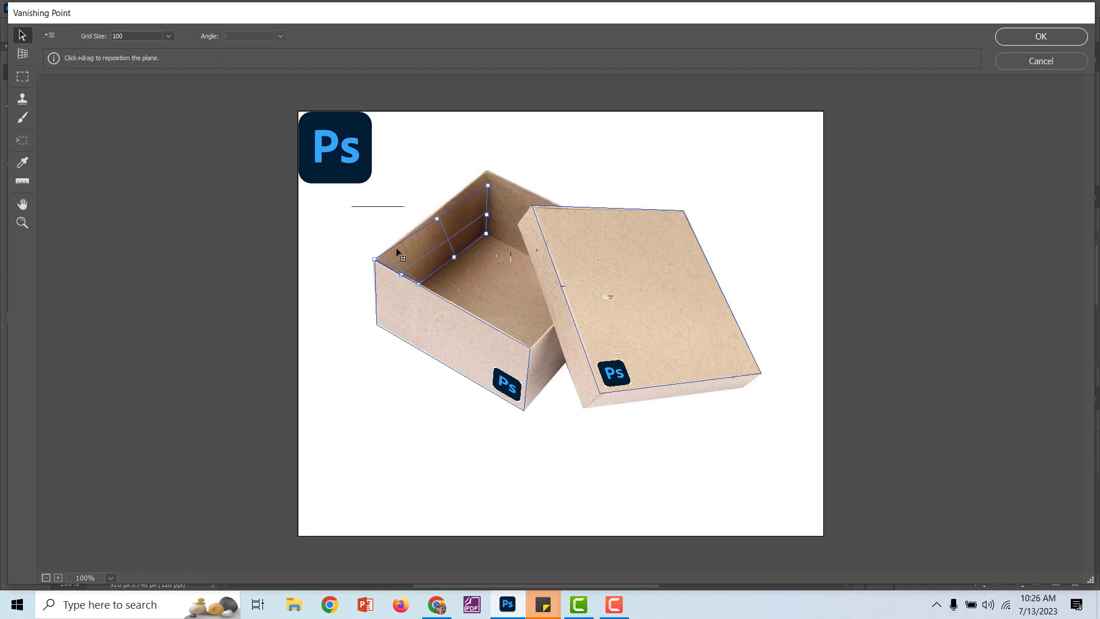
pyautogui.moveTo(375, 260); pyautogui.dragTo(382, 259)
pyautogui.moveTo(488, 184); pyautogui.dragTo(465, 193)
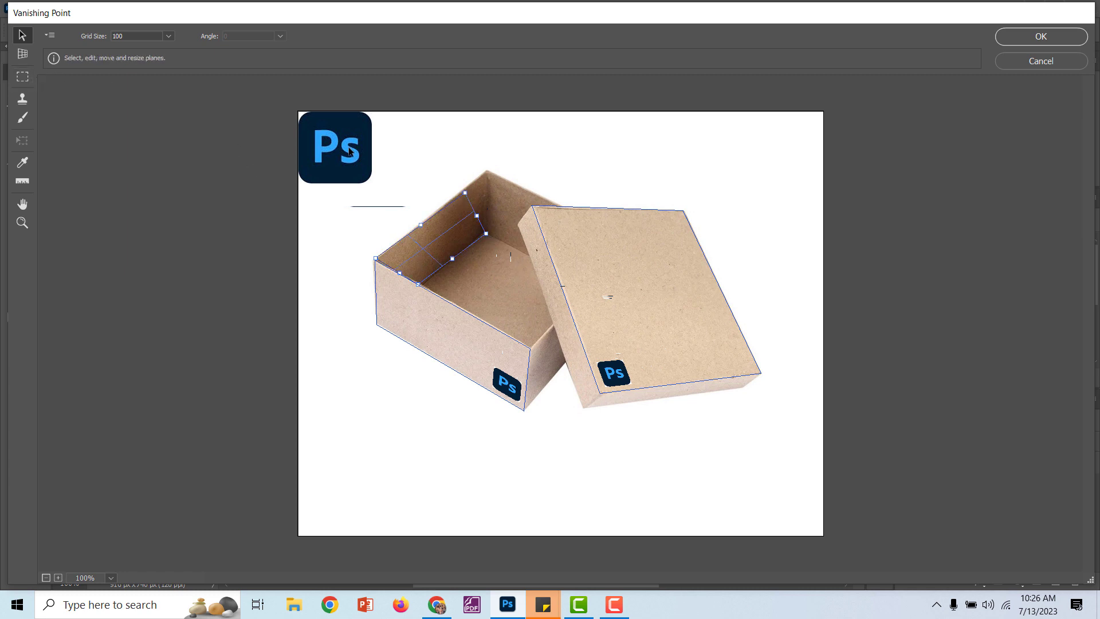
# - Select the stray pasted logo, try to shrink and fit it onto the inner-wall plane, and undo the placement
pyautogui.click(302, 150)
pyautogui.press('m')
pyautogui.moveTo(298, 112); pyautogui.dragTo(371, 183)
pyautogui.press('t')
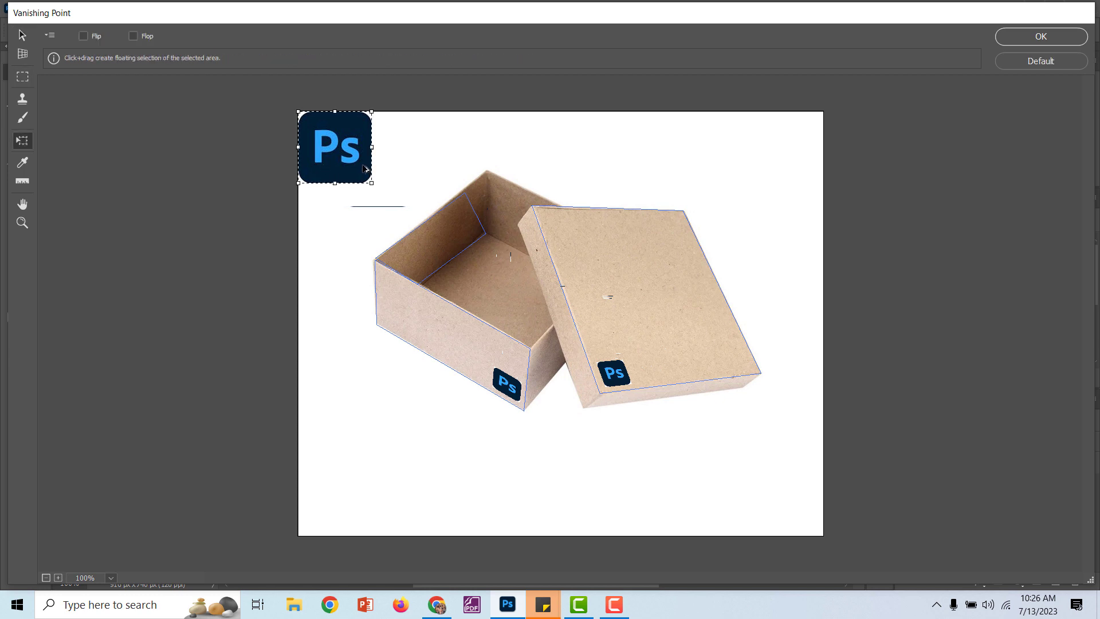
pyautogui.moveTo(371, 113); pyautogui.dragTo(439, 249)
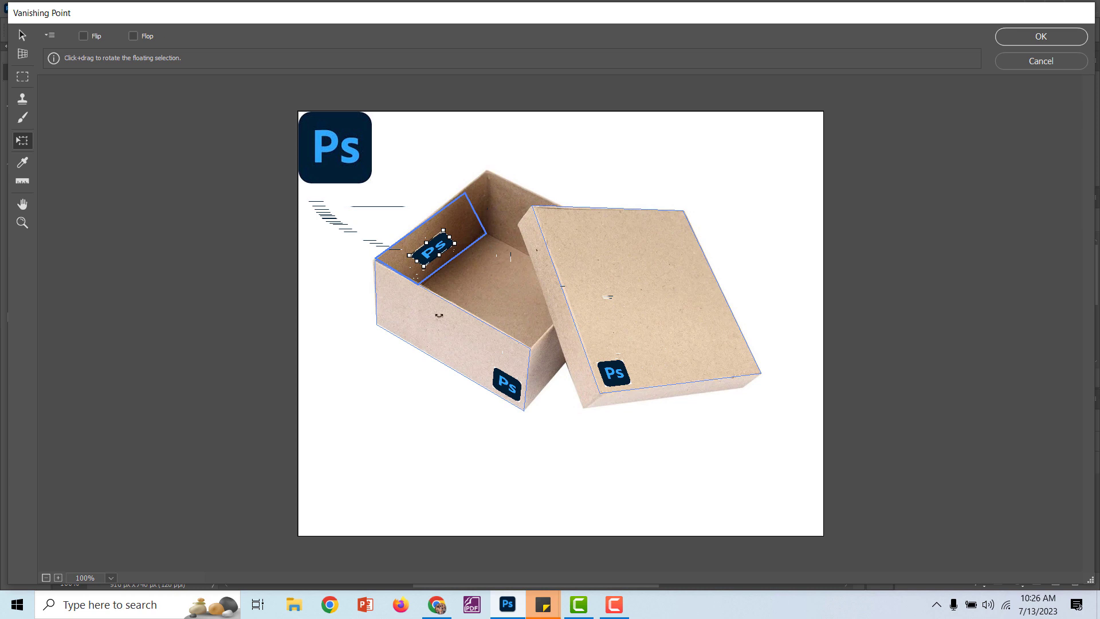
pyautogui.hotkey('ctrl', 'z')
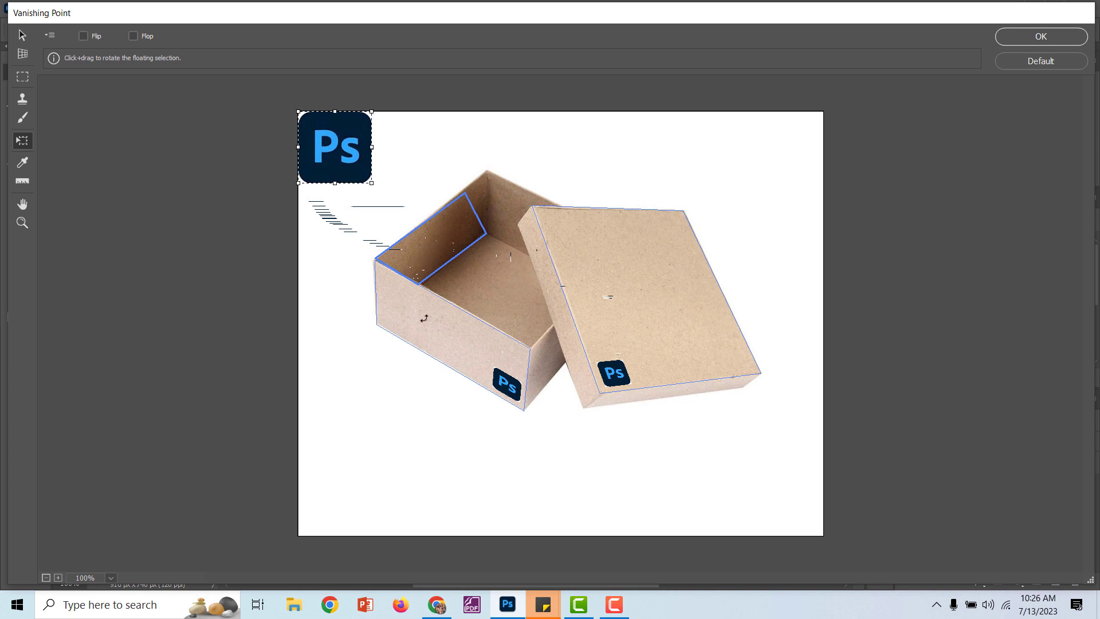
# - Delete the inner-wall plane and create a new one from the back inner corner edge to the box's left outer corner edge, aligning its lower-left node
pyautogui.click(22, 35)
pyautogui.press('BackSpace')
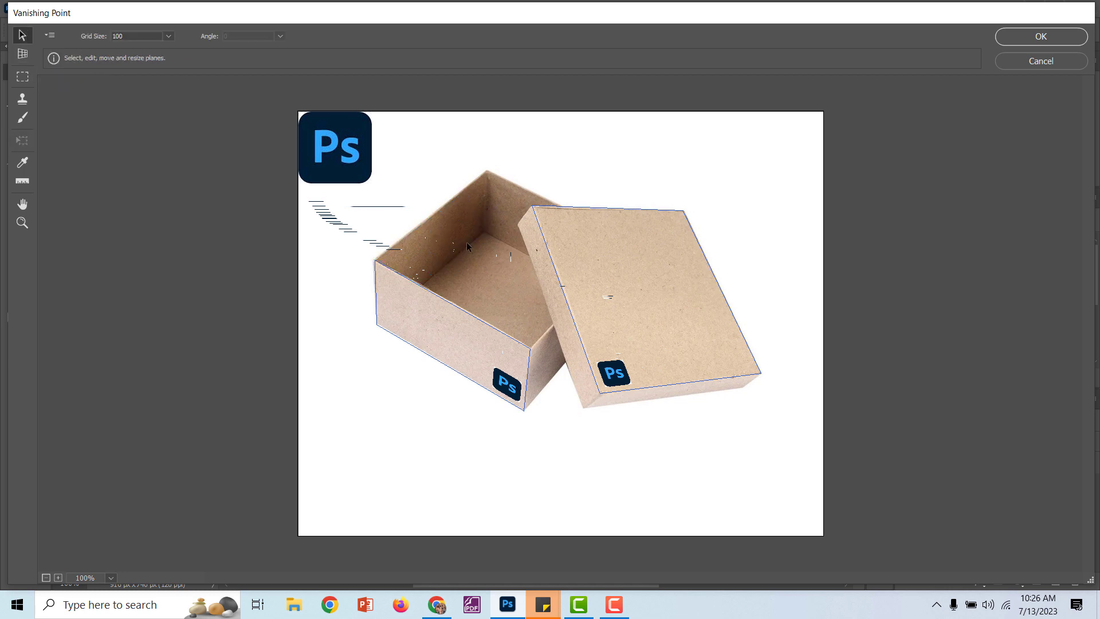
pyautogui.click(23, 53)
pyautogui.click(489, 172)
pyautogui.click(485, 235)
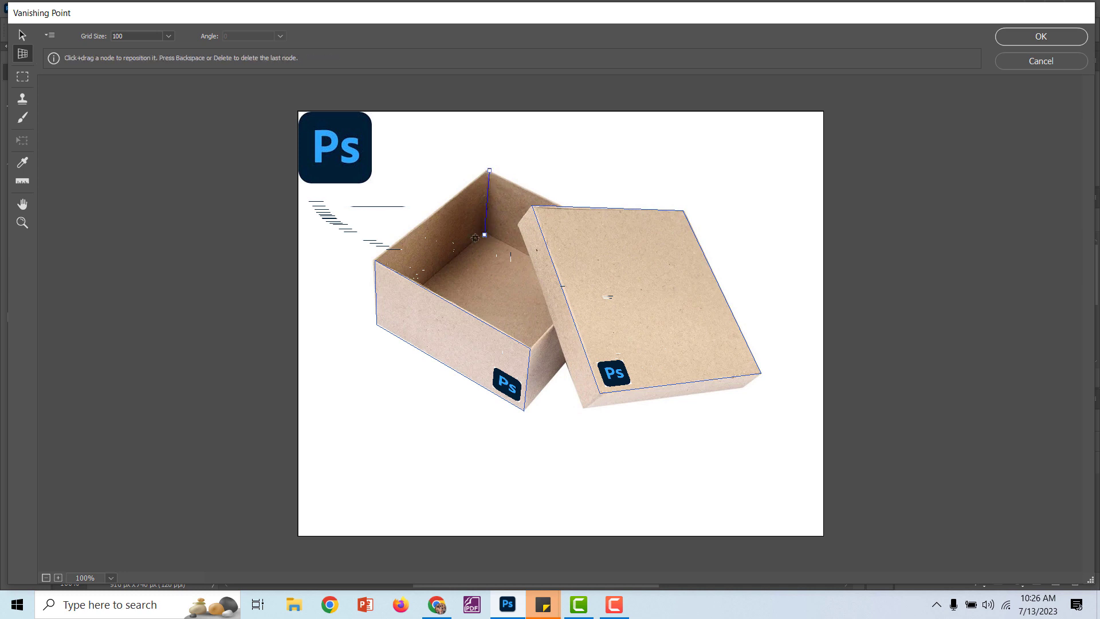
pyautogui.click(382, 329)
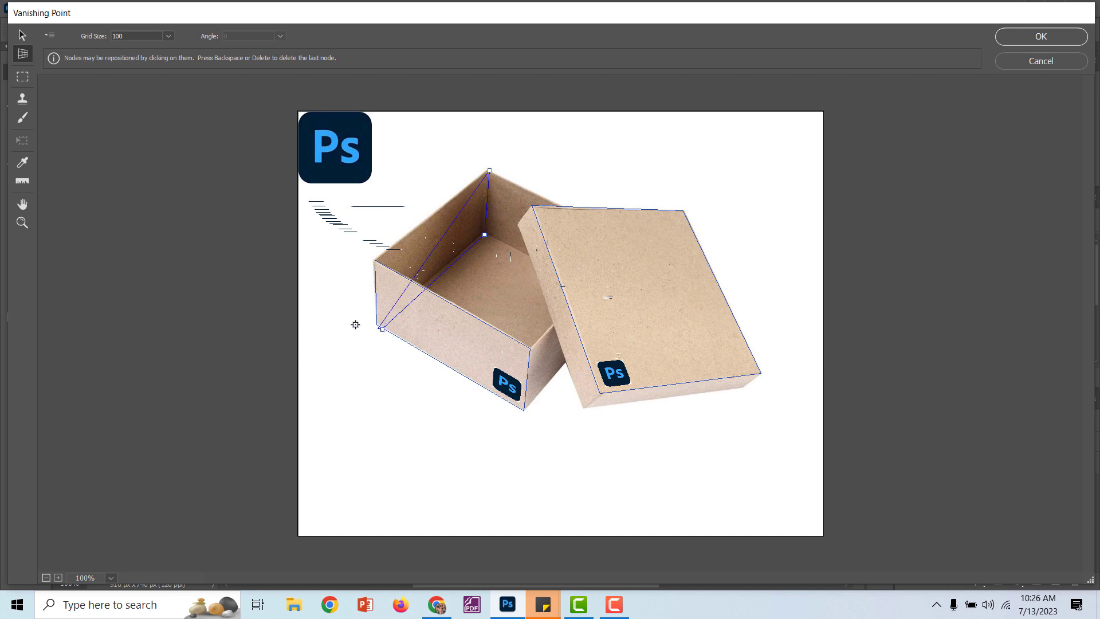
pyautogui.click(375, 263)
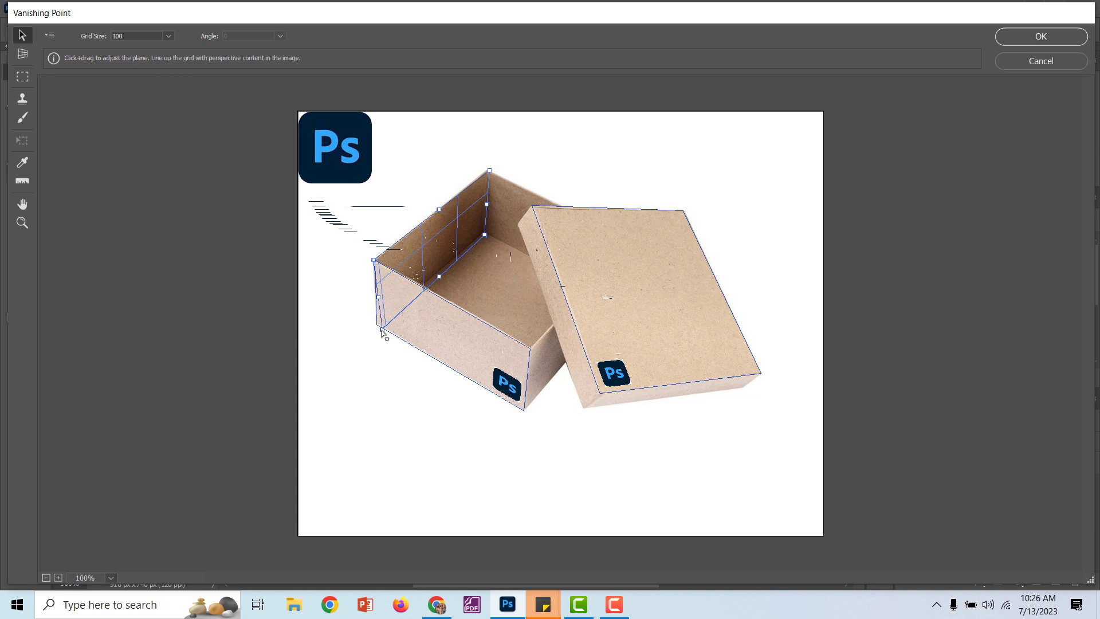
pyautogui.moveTo(381, 329); pyautogui.dragTo(376, 325)
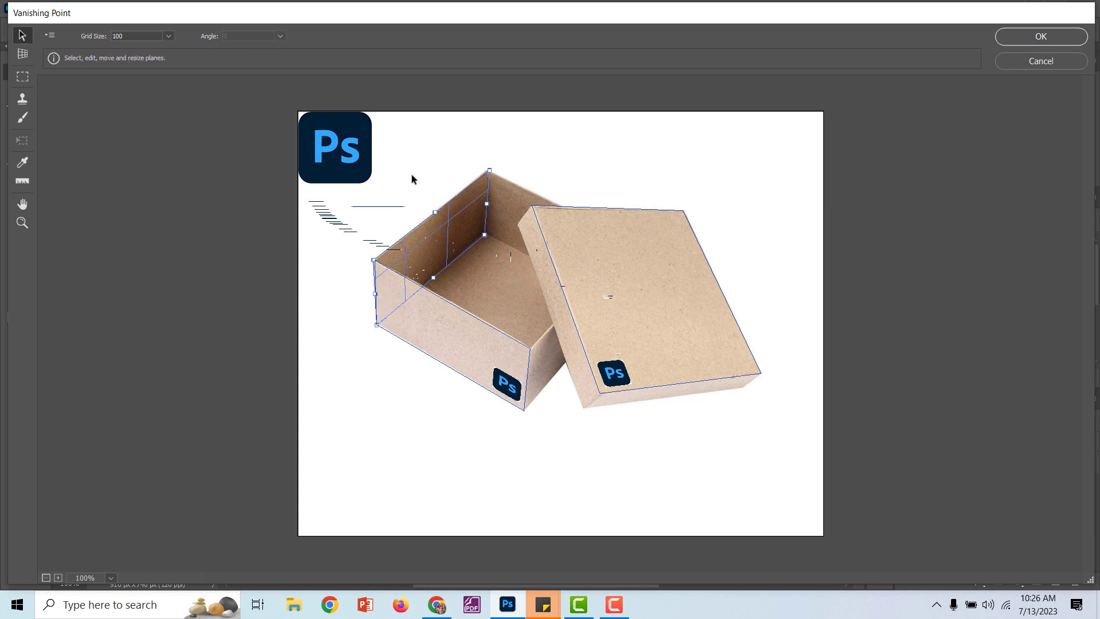
# - Paste the logo again, shrink it and place it on the inner left wall near the back corner, and apply the Vanishing Point filter
pyautogui.press('alt')
pyautogui.hotkey('ctrl', 'v')
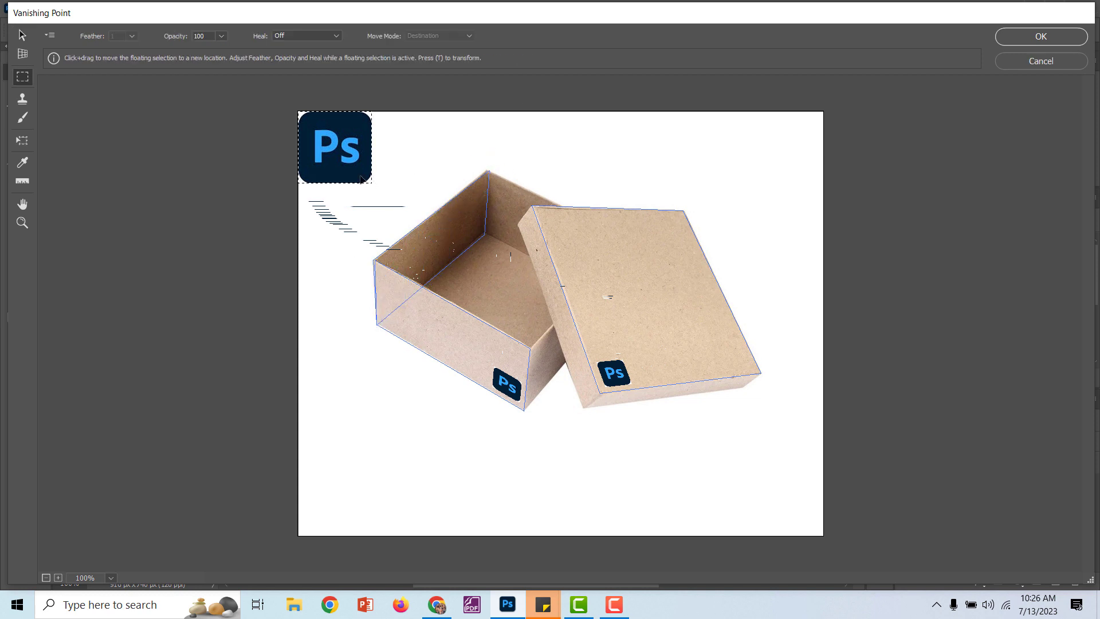
pyautogui.press('t')
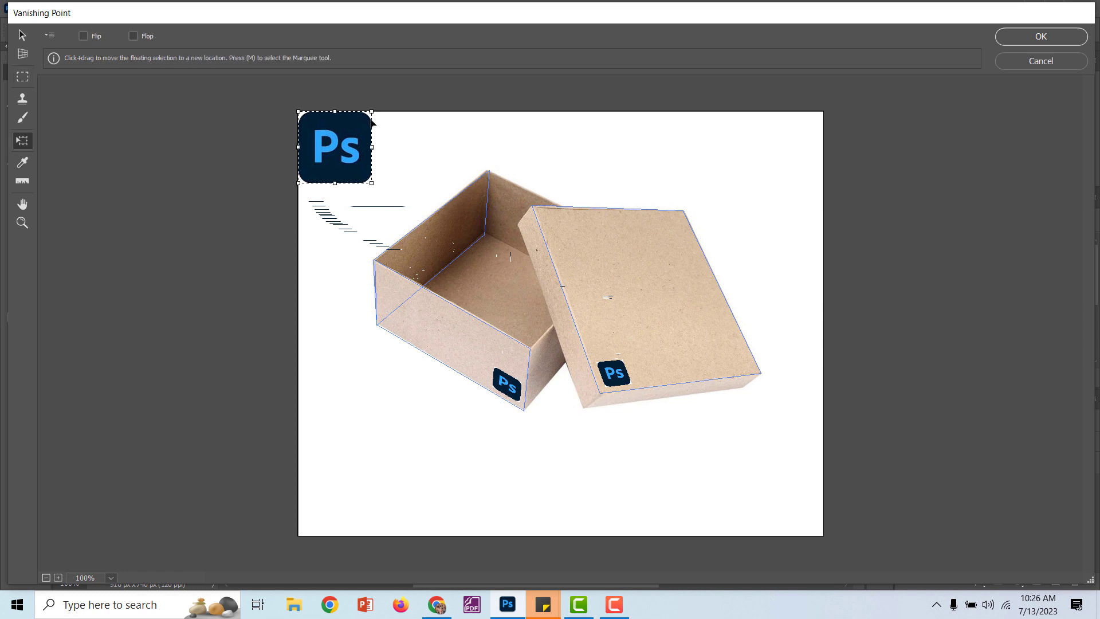
pyautogui.moveTo(372, 110); pyautogui.dragTo(475, 230)
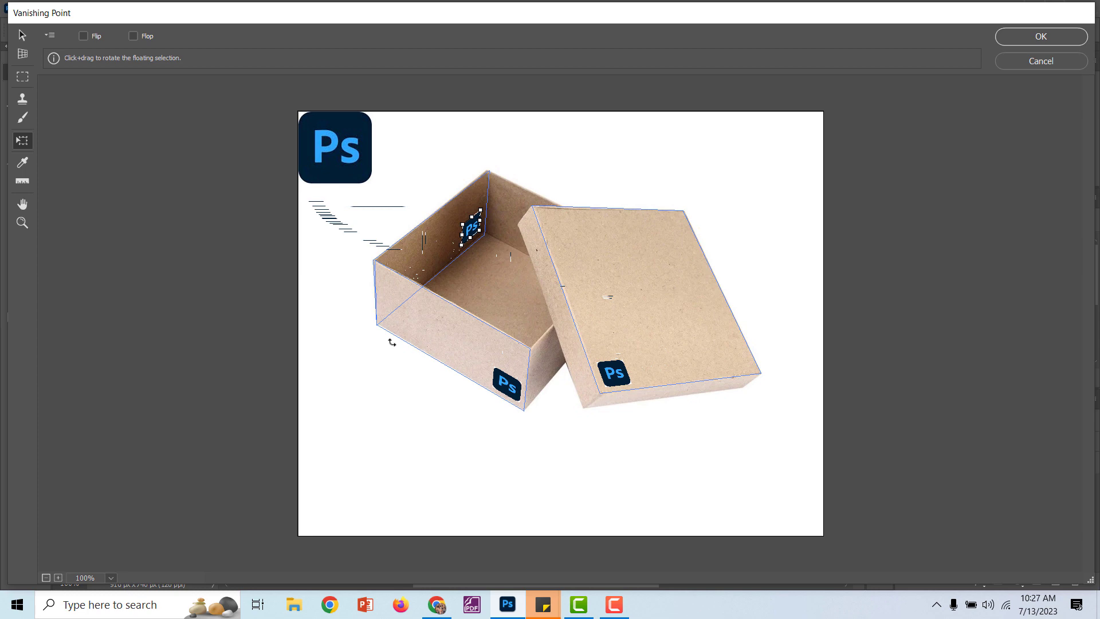
pyautogui.click(1028, 36)
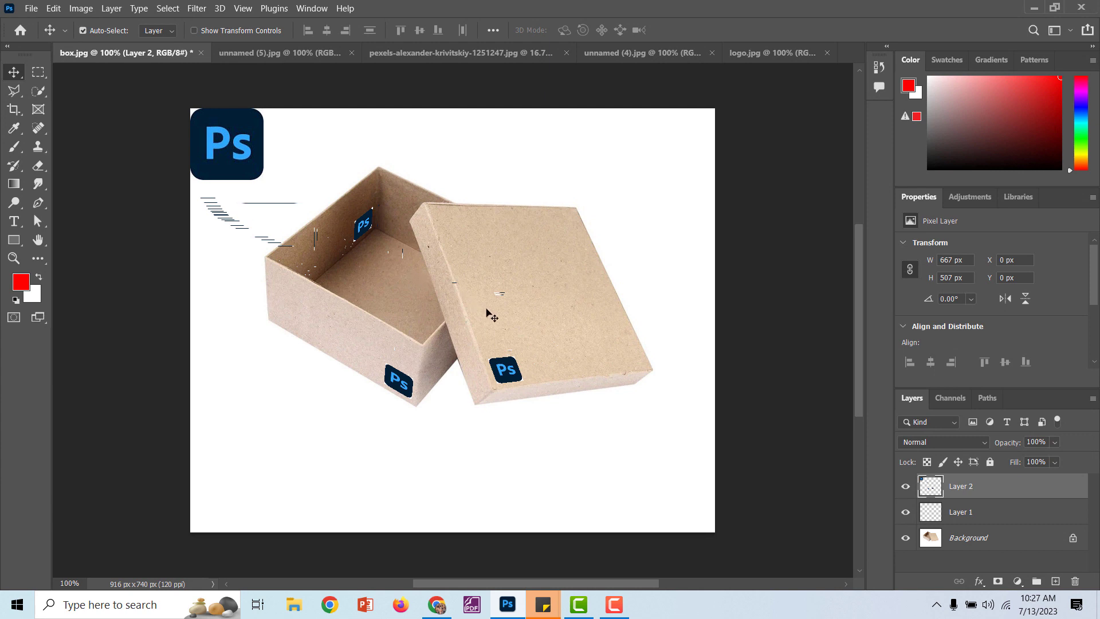
pyautogui.click(196, 9)
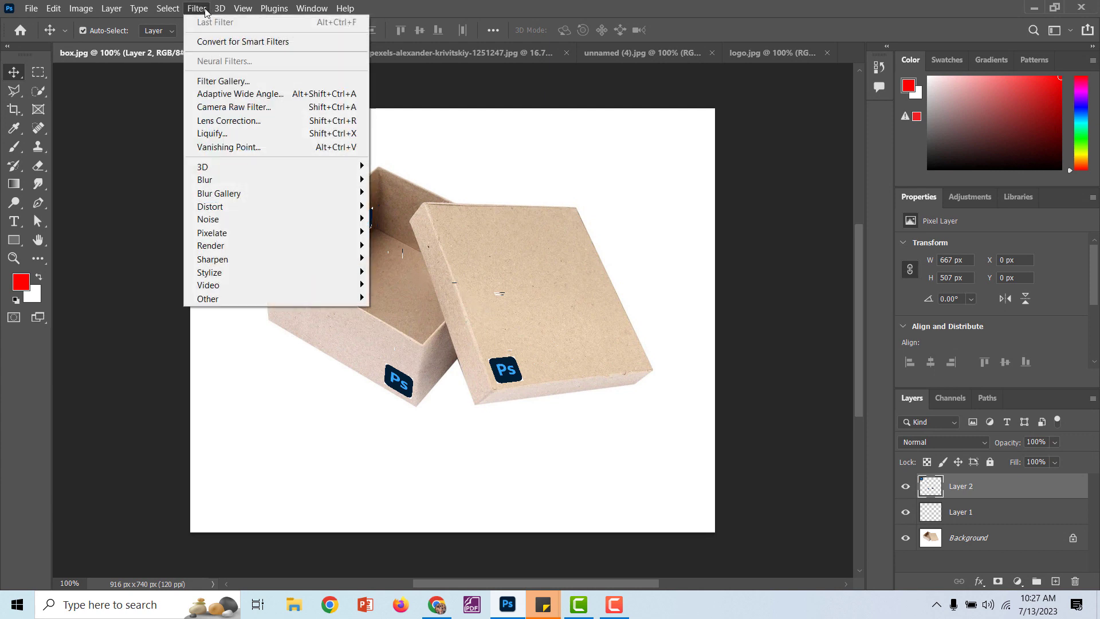
pyautogui.click(473, 90)
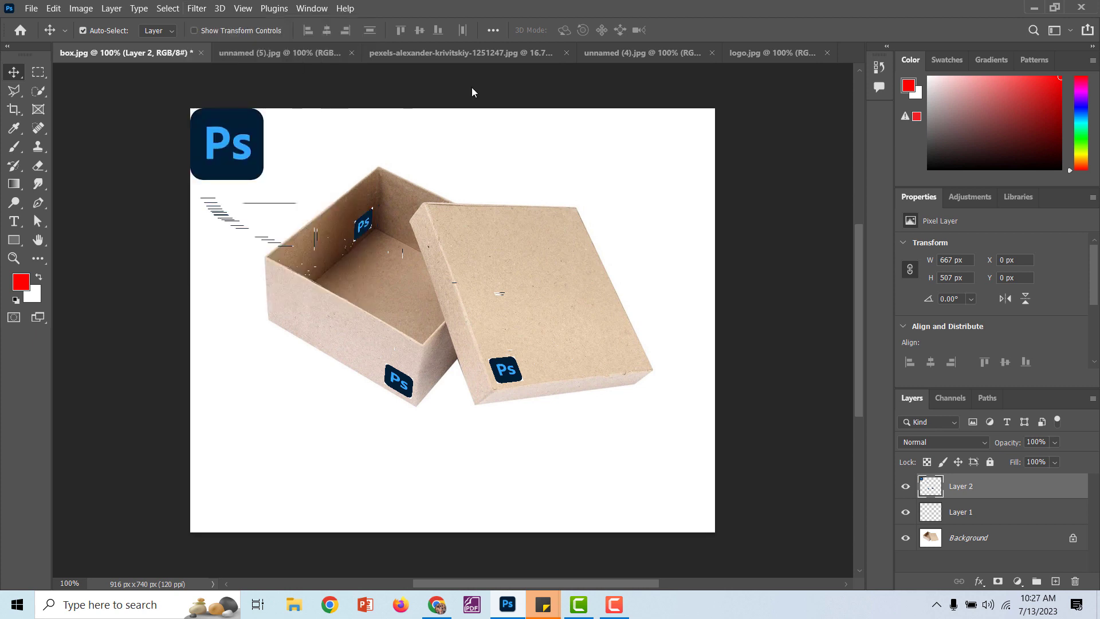
pyautogui.click(196, 9)
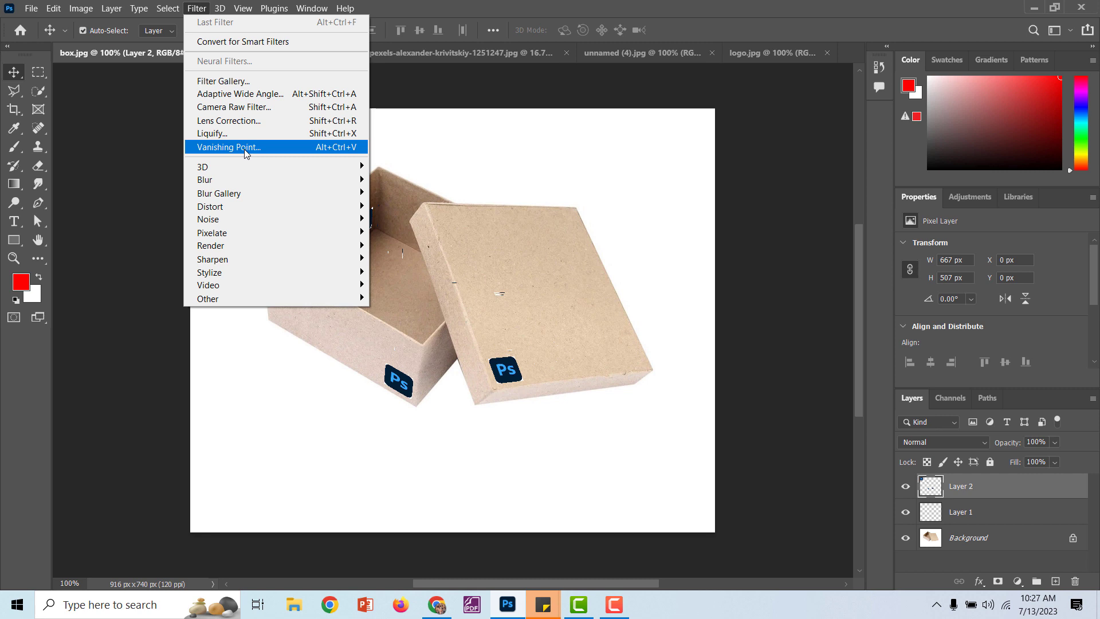
pyautogui.click(594, 106)
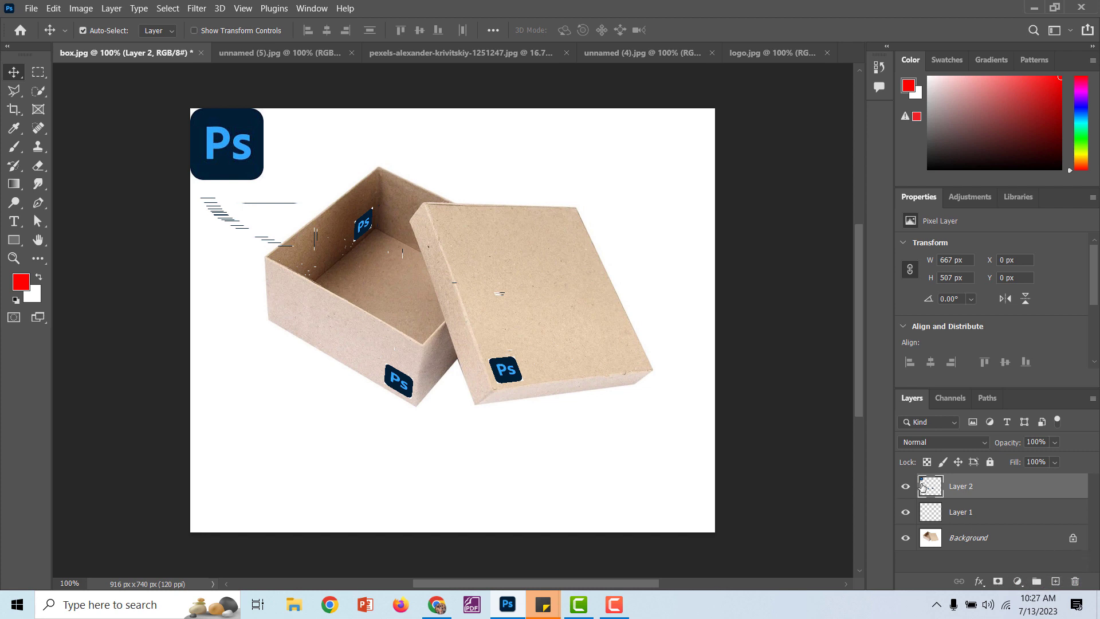
# - Toggle the visibility of Layer 2 to compare the box with and without the logos
pyautogui.click(898, 490)
pyautogui.click(898, 490)
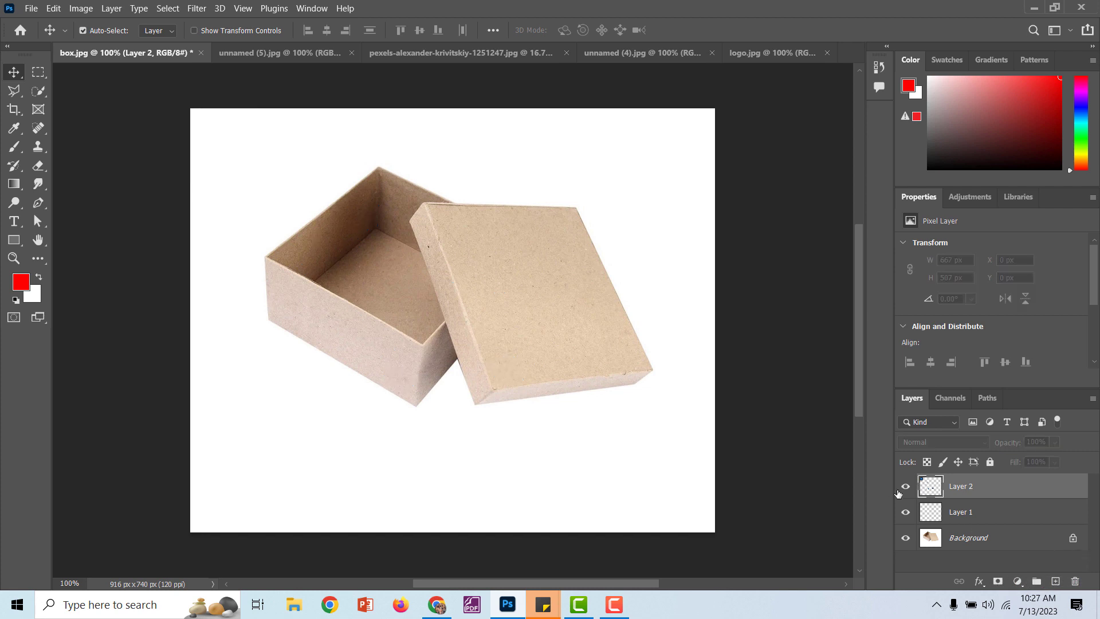
# - Delete the stray logo from Layer 2's upper-left canvas corner and clear leftover line fragments beside the box and around its inner wall
pyautogui.press('m')
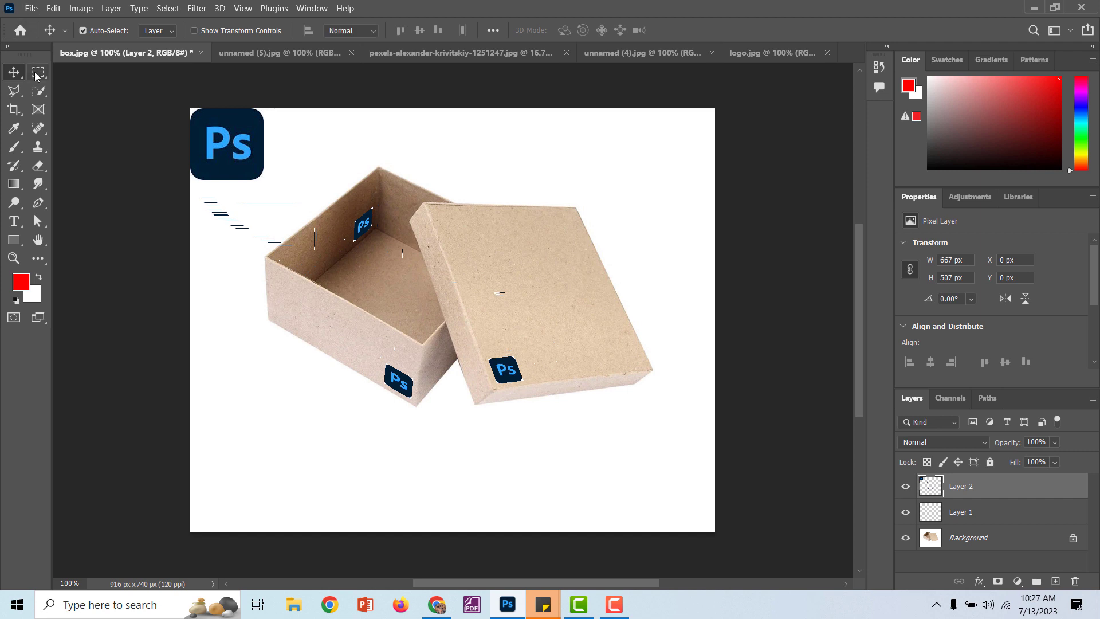
pyautogui.moveTo(190, 108)
pyautogui.mouseDown()
pyautogui.moveTo(270, 238)
pyautogui.moveTo(312, 231)
pyautogui.moveTo(305, 216)
pyautogui.mouseUp()
pyautogui.press('Delete')
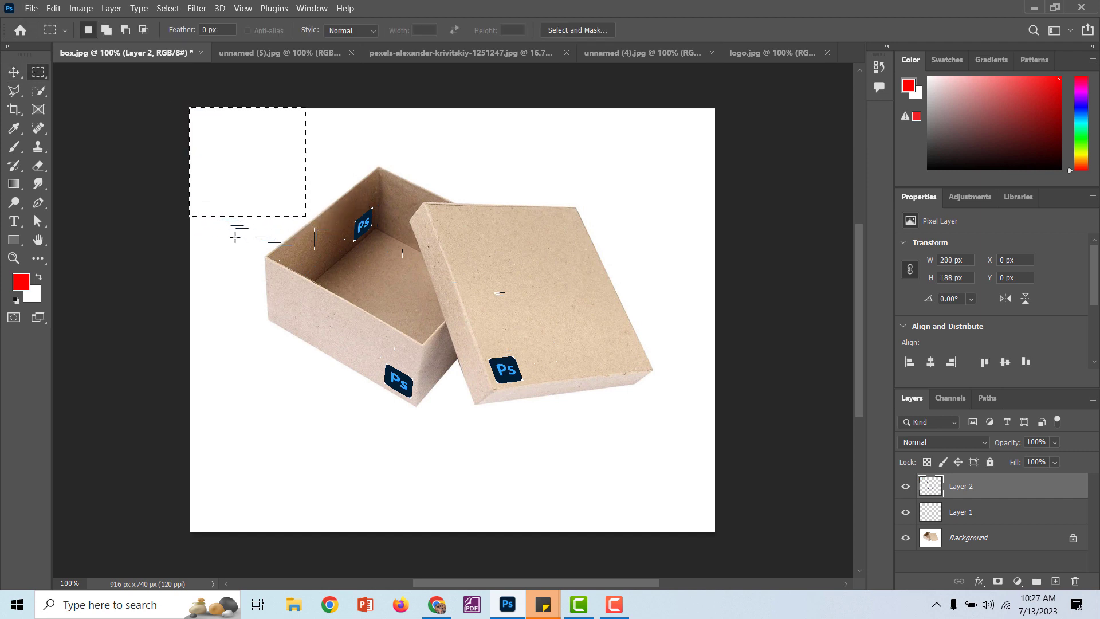
pyautogui.moveTo(218, 200); pyautogui.dragTo(169, 231)
pyautogui.moveTo(286, 218); pyautogui.dragTo(209, 240)
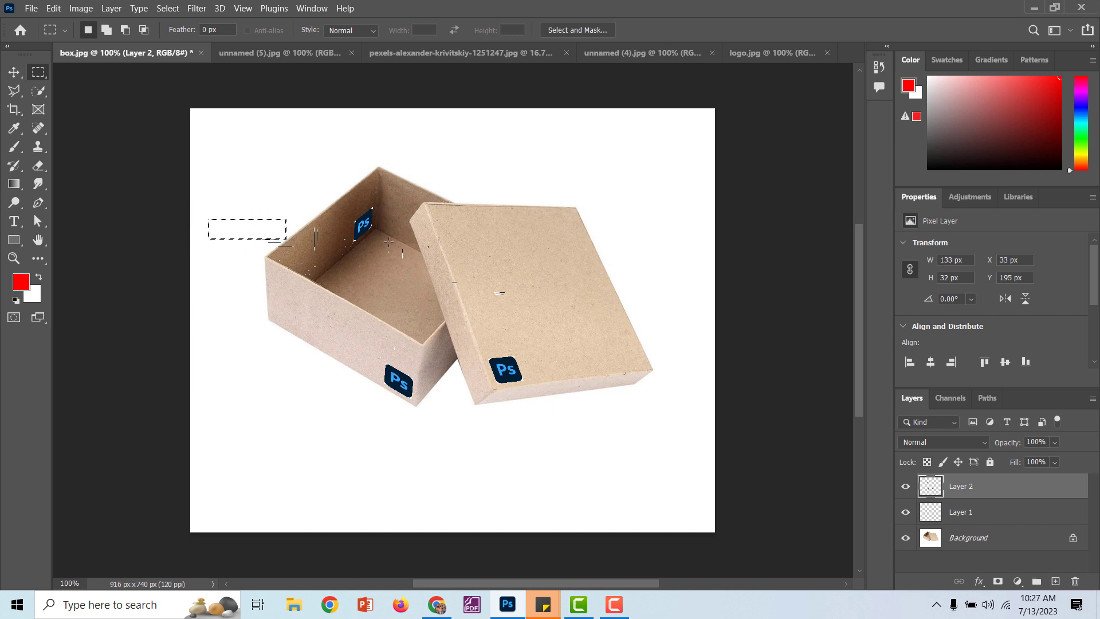
pyautogui.moveTo(342, 229); pyautogui.dragTo(309, 256)
pyautogui.moveTo(437, 228); pyautogui.dragTo(366, 267)
# - Try to clear the remaining fragments with one large rectangular selection across the box and lid, and undo the deletion
pyautogui.moveTo(219, 178); pyautogui.dragTo(555, 332)
pyautogui.press('Delete')
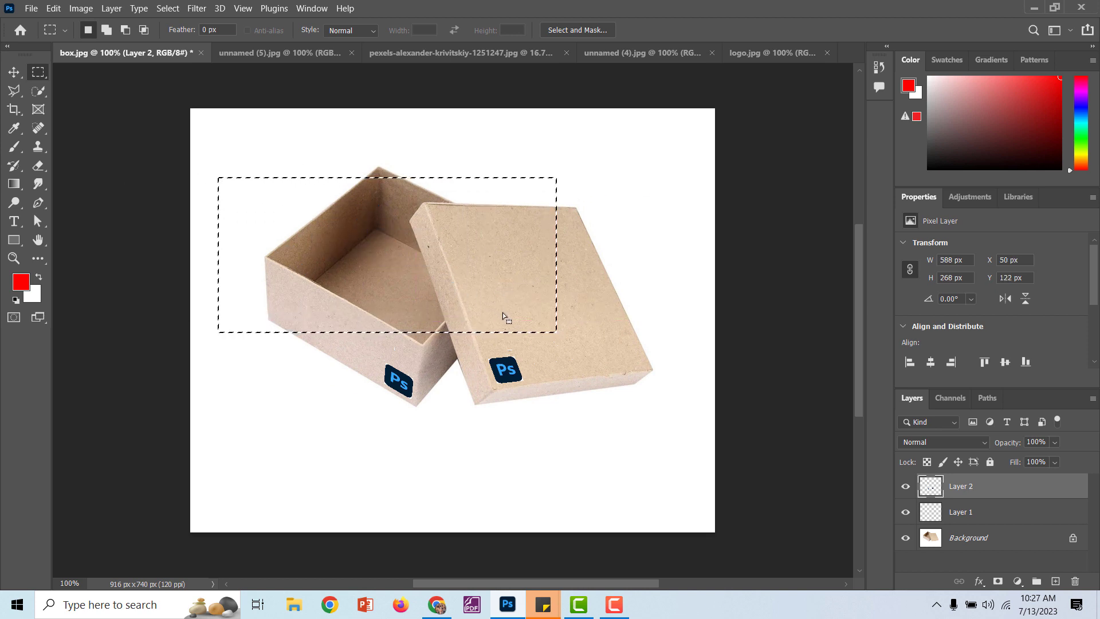
pyautogui.hotkey('ctrl', 'd')
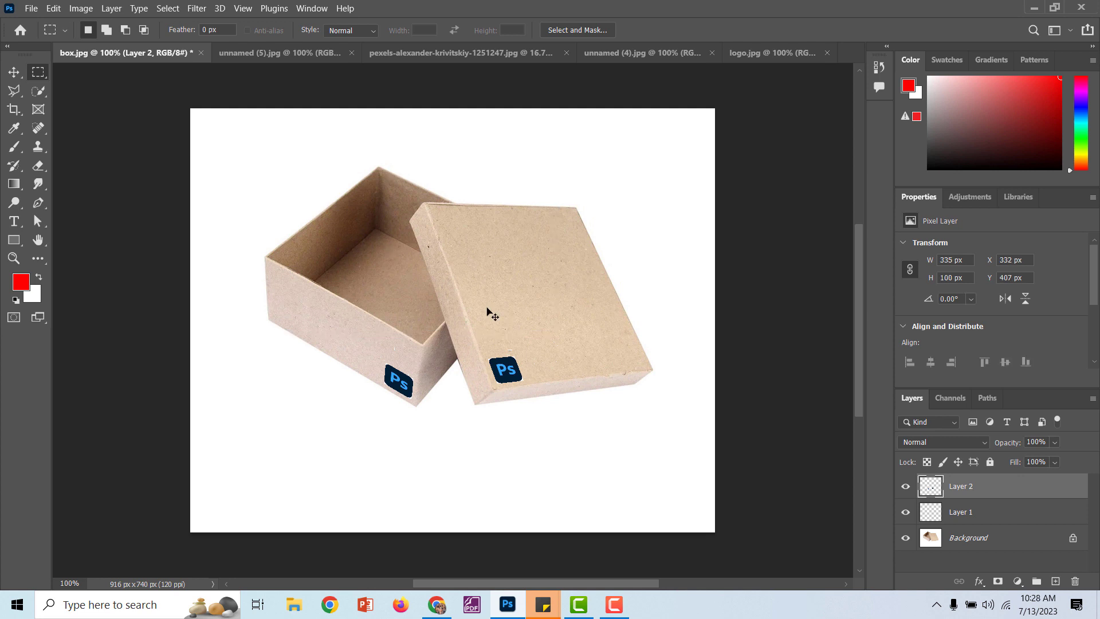
pyautogui.hotkey('ctrl', 'z')
pyautogui.hotkey('ctrl', 'z')
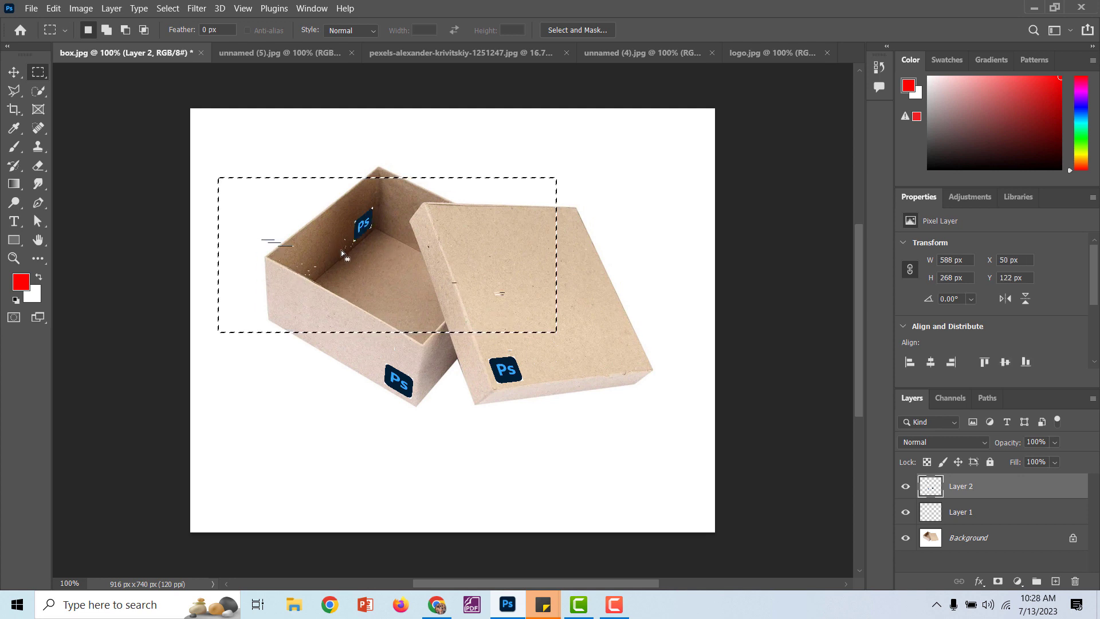
# - Clear the remaining fragments beside the box's inner-wall logo and on the lid with separate rectangular selections, and deselect
pyautogui.hotkey('ctrl', 'd')
pyautogui.moveTo(229, 212); pyautogui.dragTo(332, 325)
pyautogui.moveTo(584, 223); pyautogui.dragTo(416, 314)
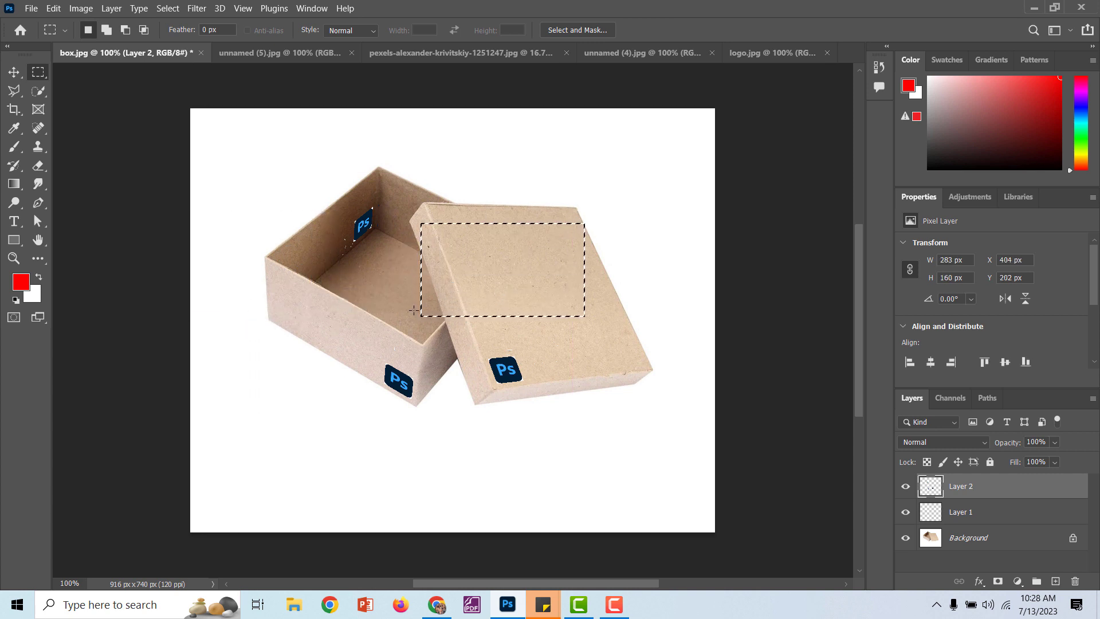
pyautogui.hotkey('ctrl', 'd')
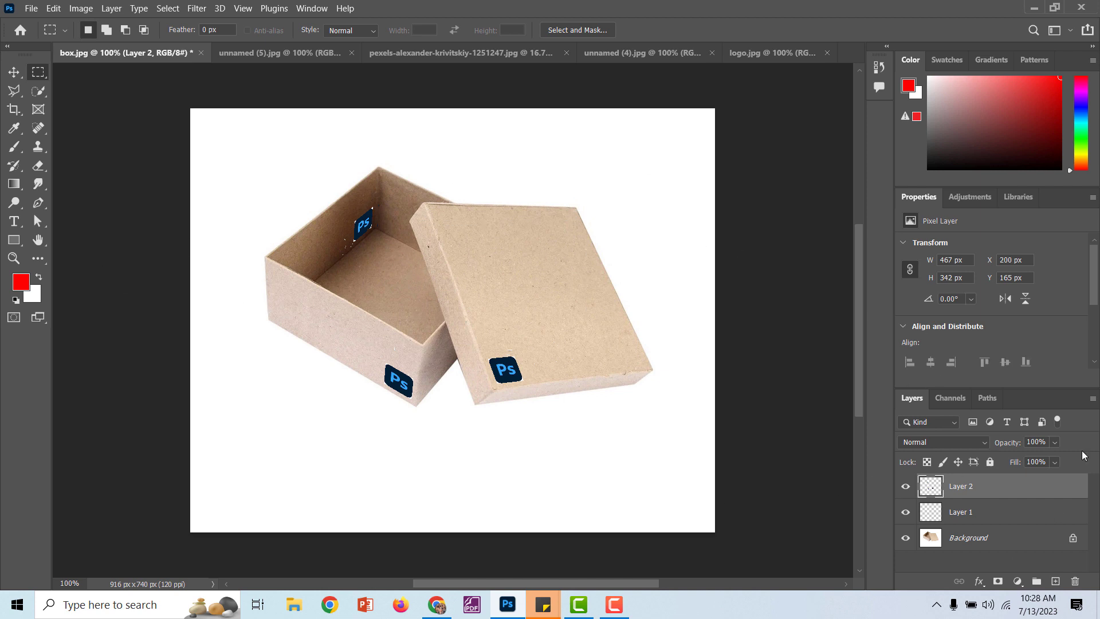
# - Add a Drop Shadow to Layer 2 with 29% opacity, 4 px distance and 13 px size
pyautogui.doubleClick(1000, 489)
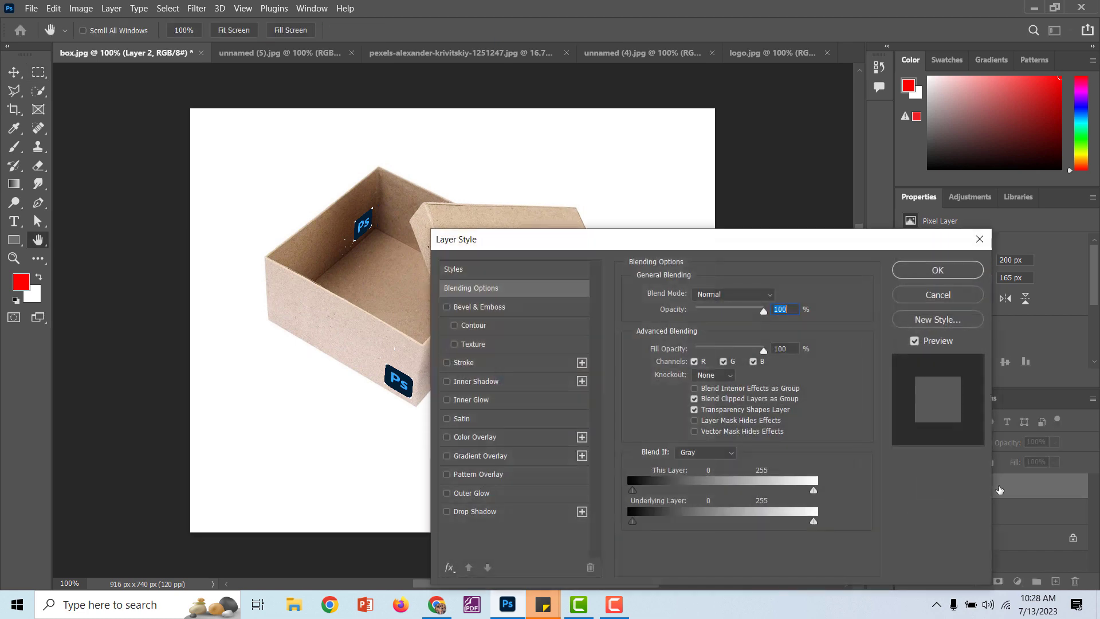
pyautogui.moveTo(669, 248); pyautogui.dragTo(825, 165)
pyautogui.click(631, 428)
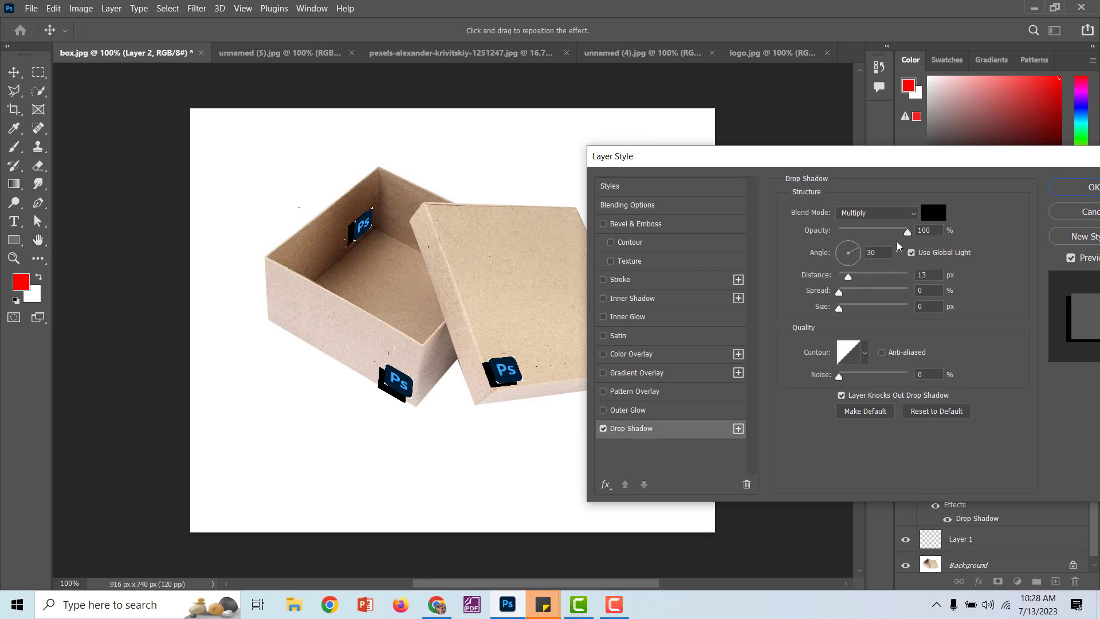
pyautogui.moveTo(846, 279); pyautogui.dragTo(843, 283)
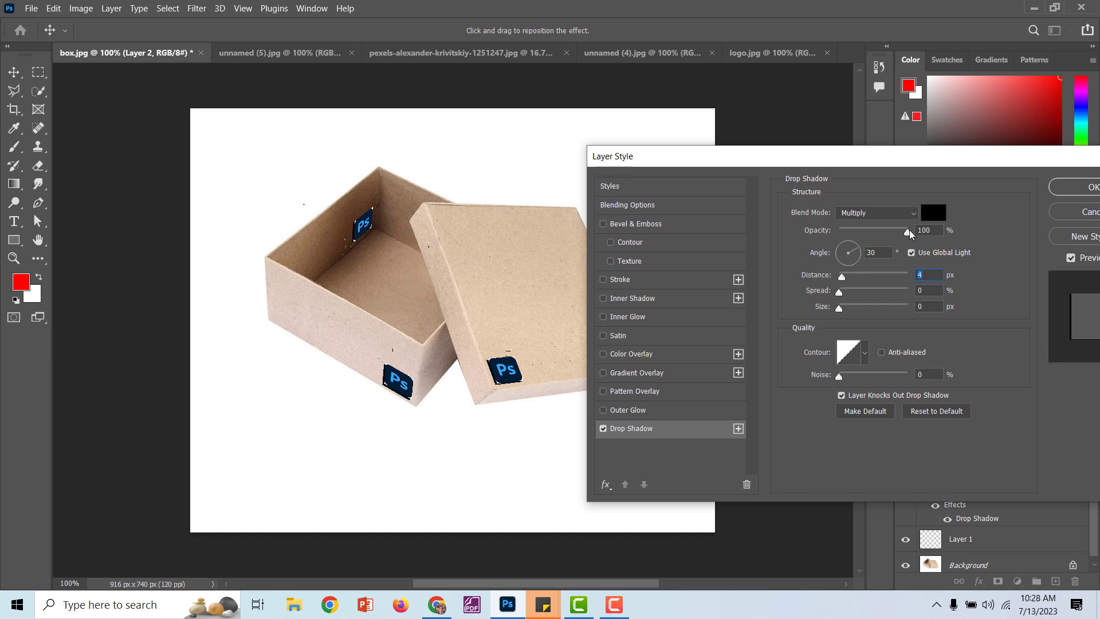
pyautogui.moveTo(909, 229); pyautogui.dragTo(859, 242)
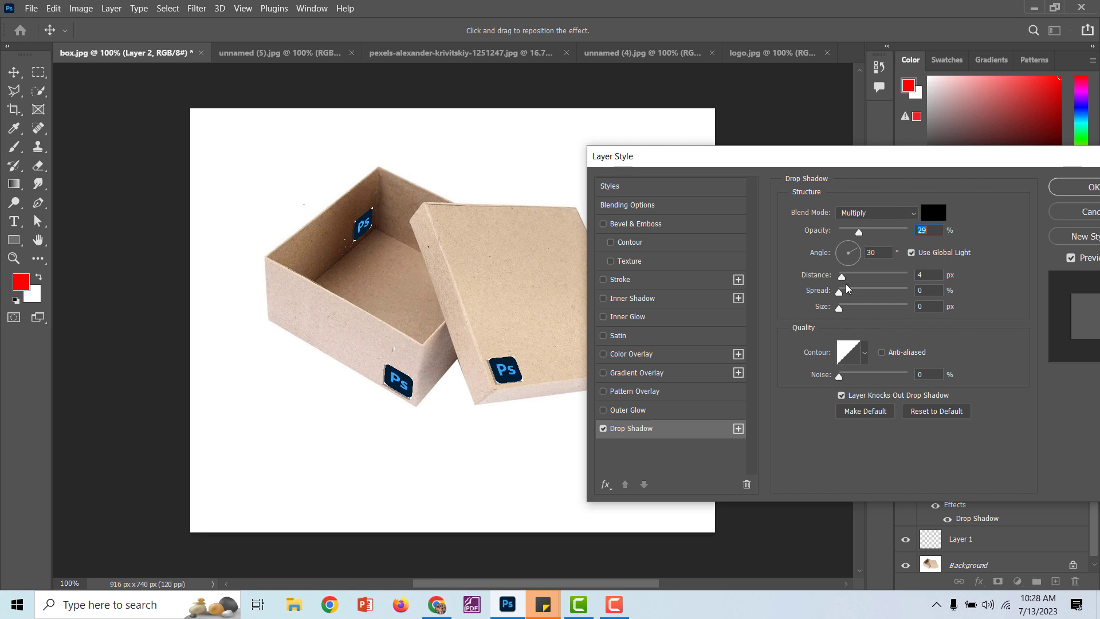
pyautogui.moveTo(845, 311); pyautogui.dragTo(848, 312)
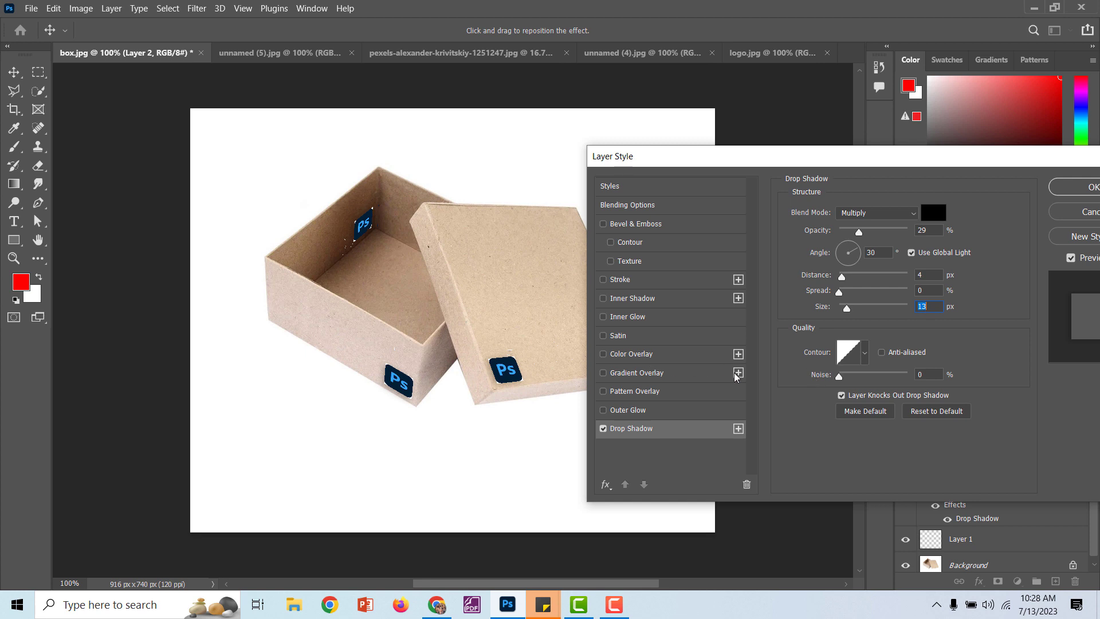
# - Add a white 2 px outside Stroke at 32% opacity to Layer 2 and apply the layer style
pyautogui.click(648, 285)
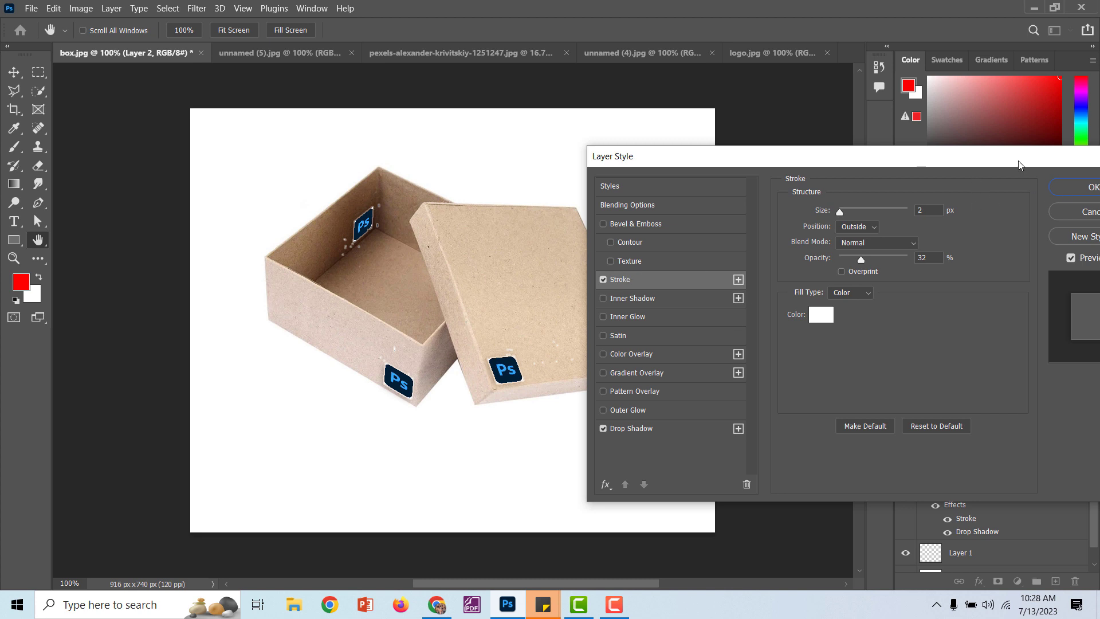
pyautogui.moveTo(1019, 165); pyautogui.dragTo(922, 178)
pyautogui.click(991, 200)
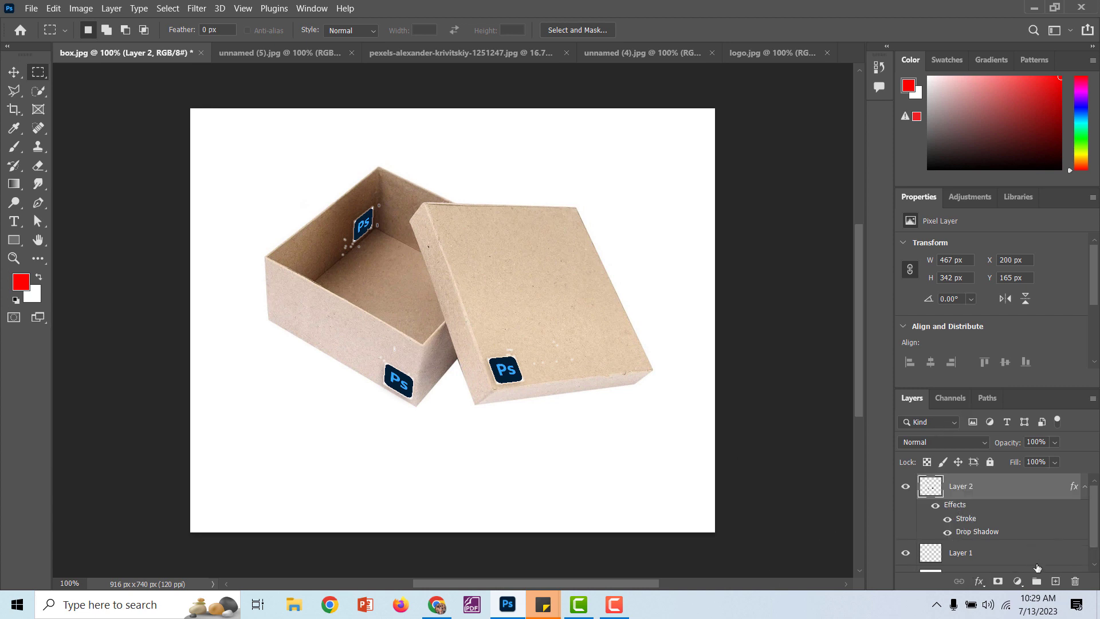
# - Discard the extra blank layer and add the text PHOTOSHOP in capitals across the box lid
pyautogui.click(1054, 582)
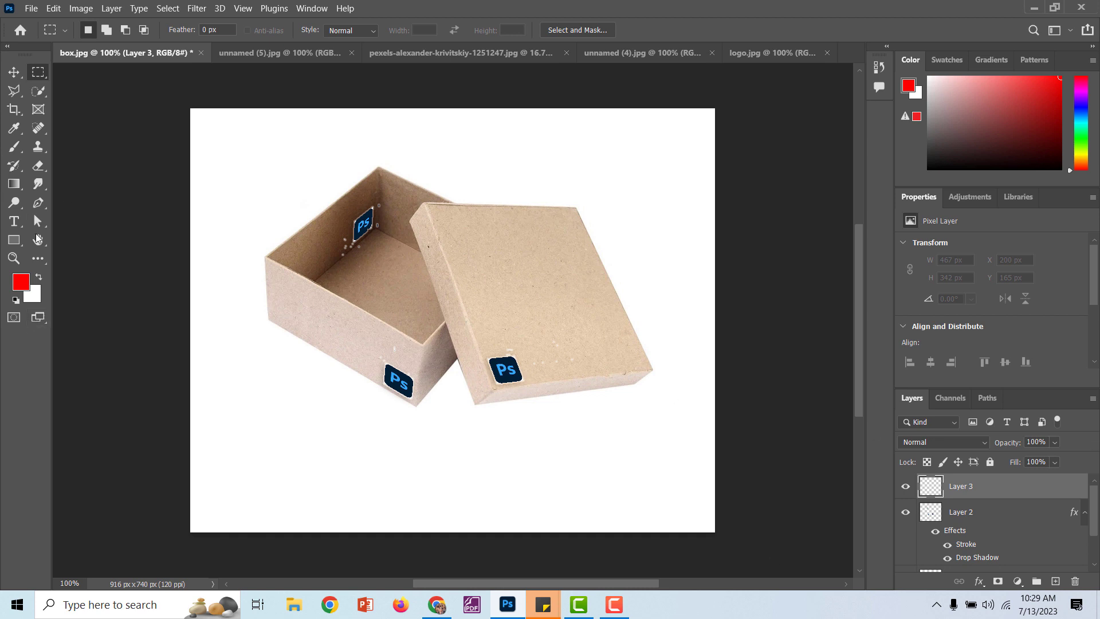
pyautogui.moveTo(981, 489); pyautogui.dragTo(1074, 583)
pyautogui.click(14, 221)
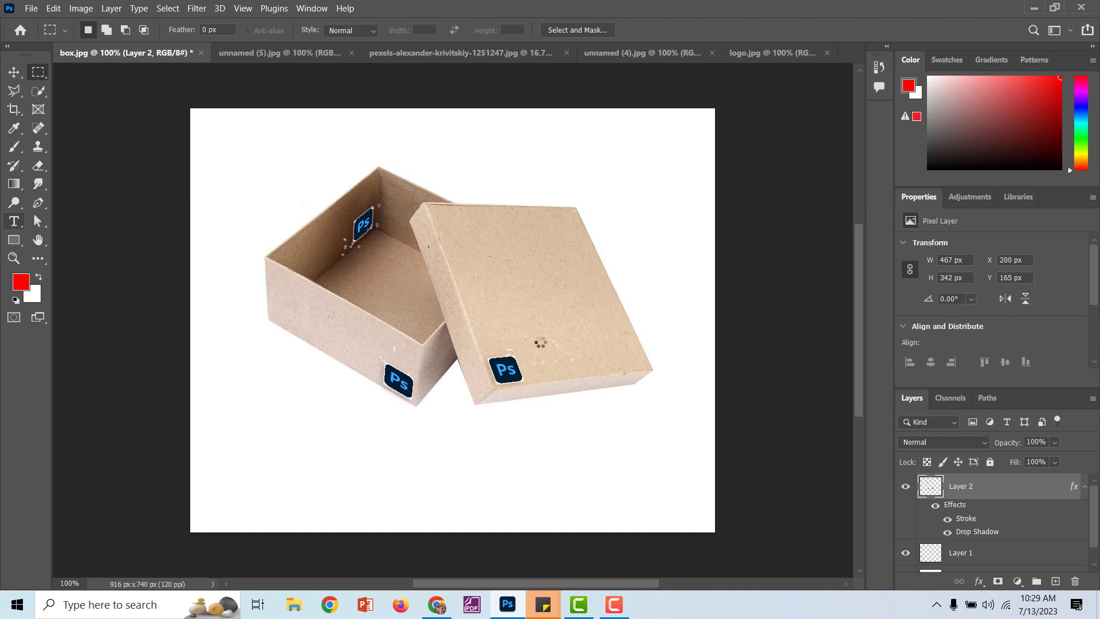
pyautogui.click(527, 332)
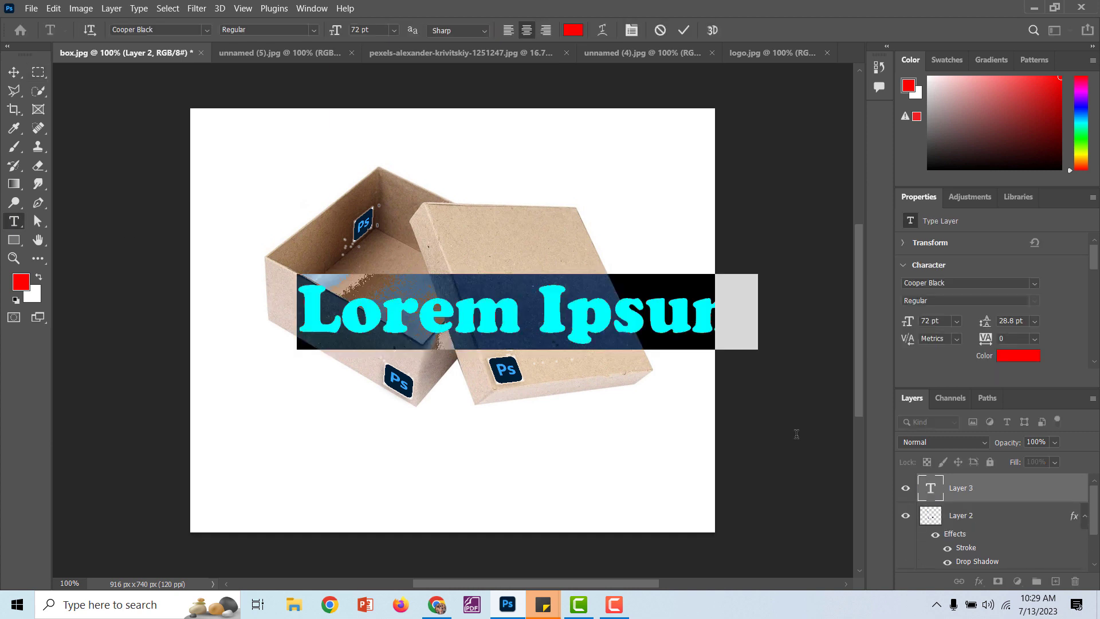
pyautogui.write('pho')
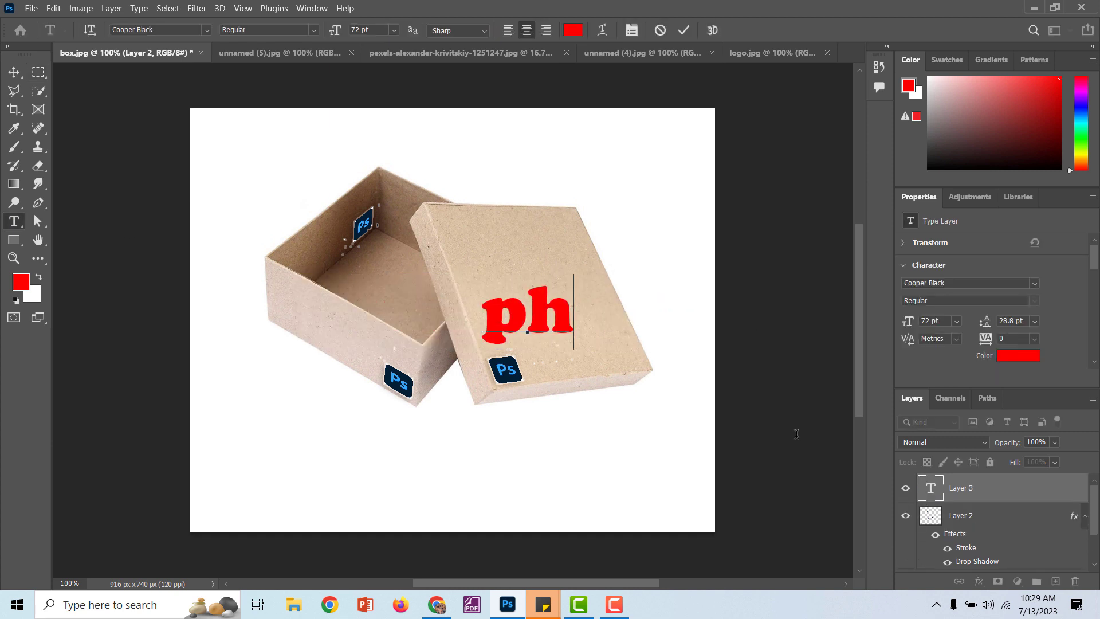
pyautogui.press('BackSpace')
pyautogui.press('BackSpace')
pyautogui.press('BackSpace')
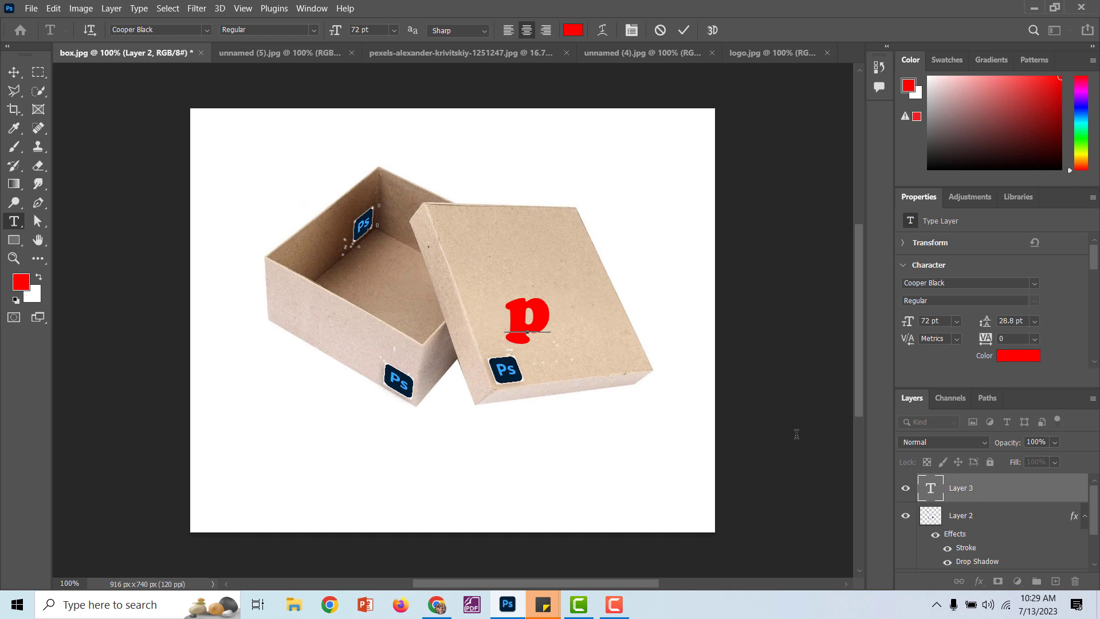
pyautogui.write('PHO')
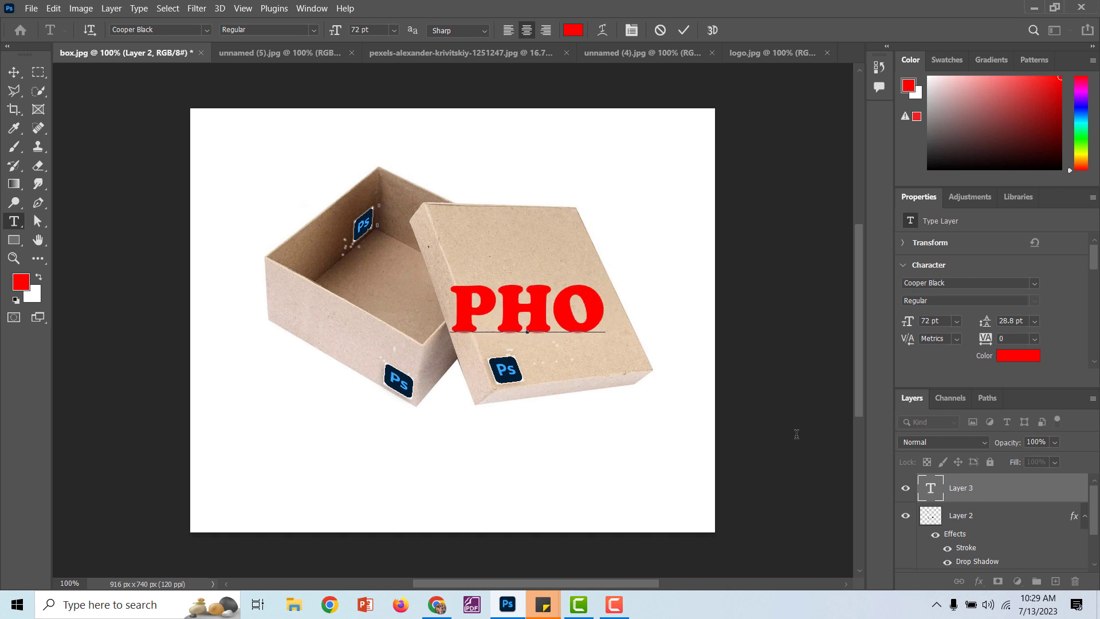
pyautogui.write('TOSHOP')
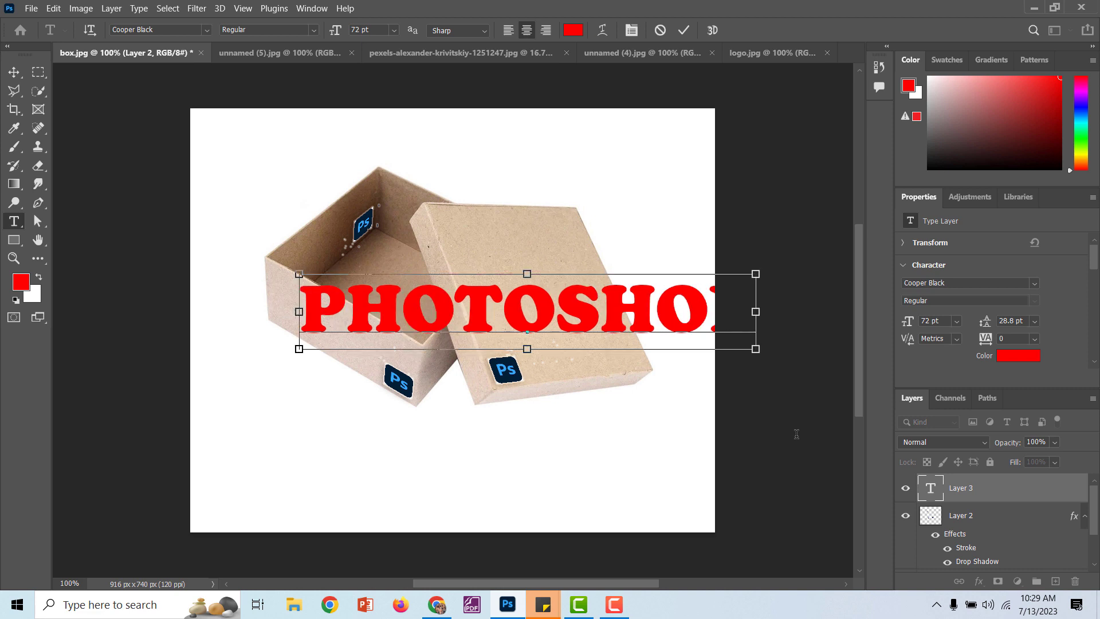
# - Set the PHOTOSHOP text to 18 pt and white (ffffff), and commit it
pyautogui.hotkey('ctrl', 'a')
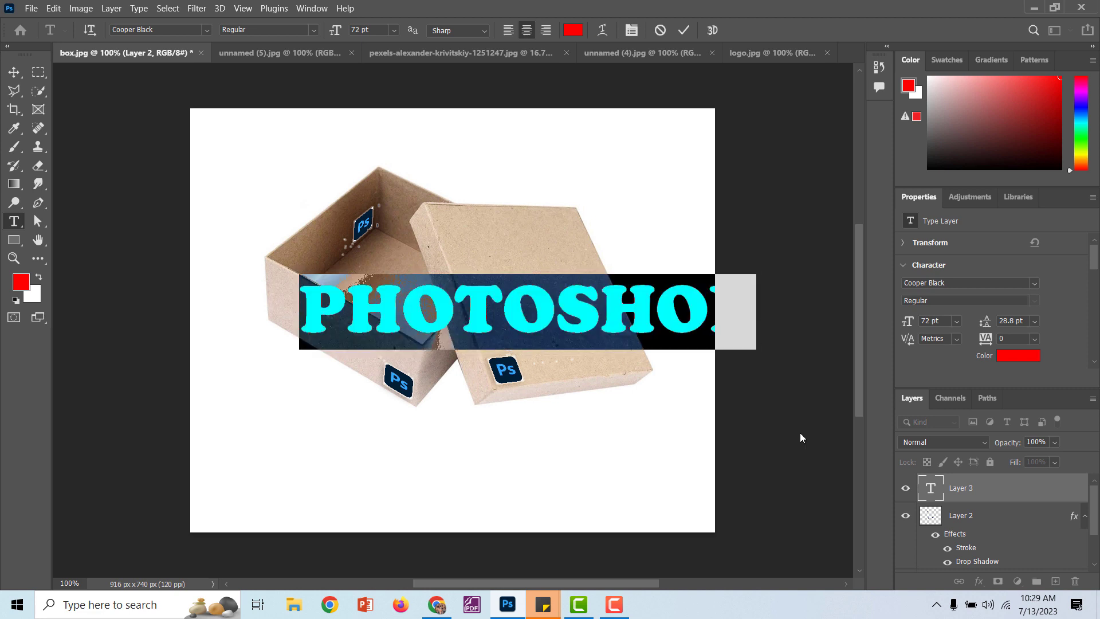
pyautogui.click(394, 31)
pyautogui.click(372, 147)
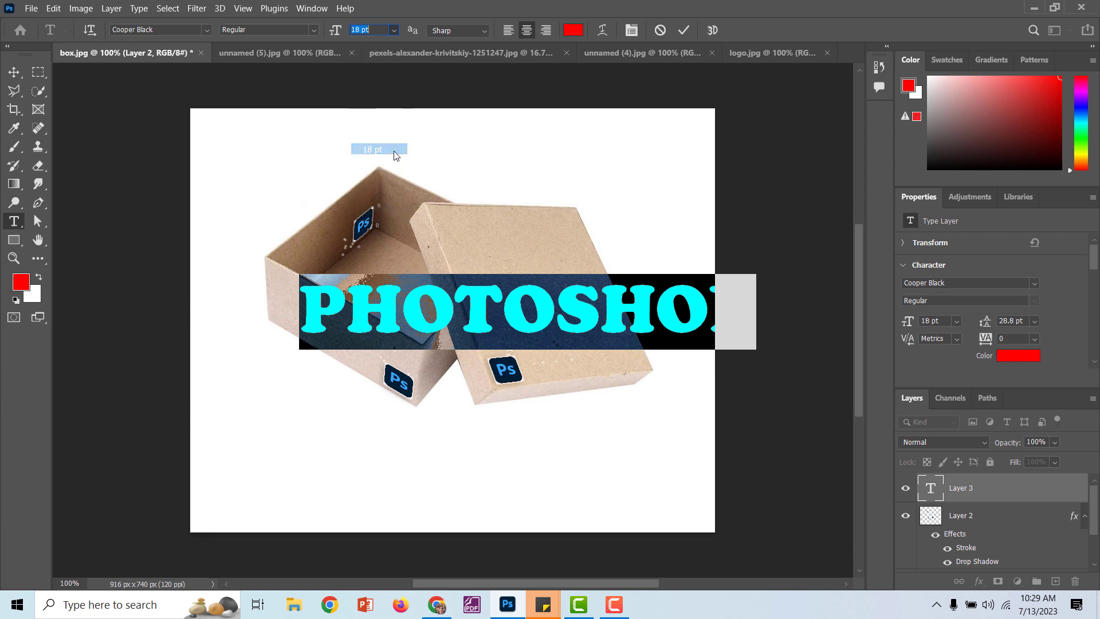
pyautogui.click(573, 30)
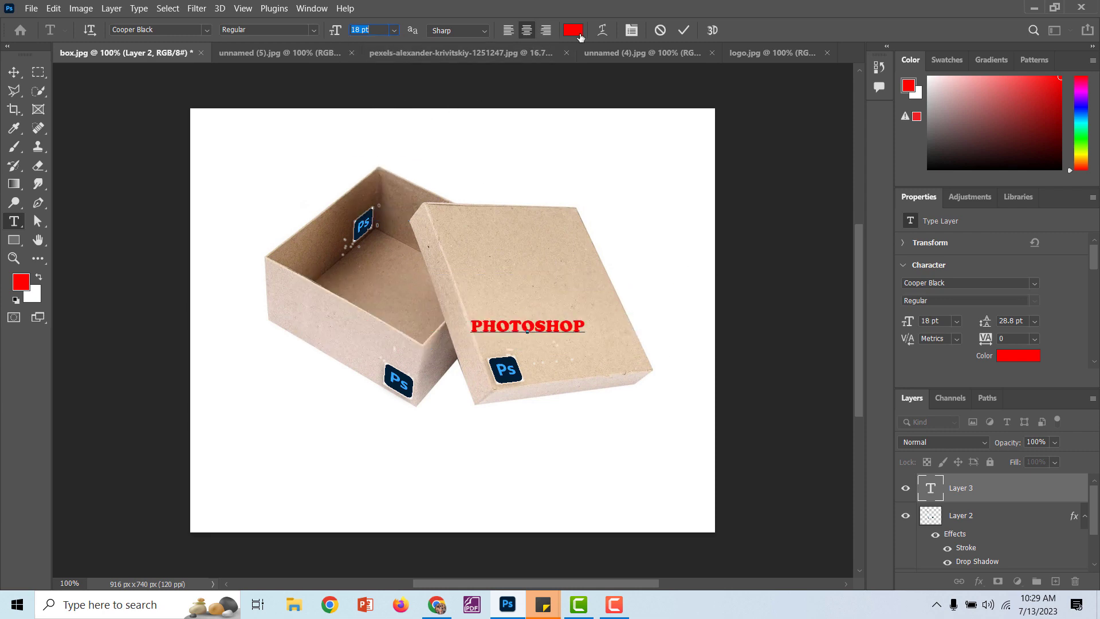
pyautogui.moveTo(613, 151); pyautogui.dragTo(576, 123)
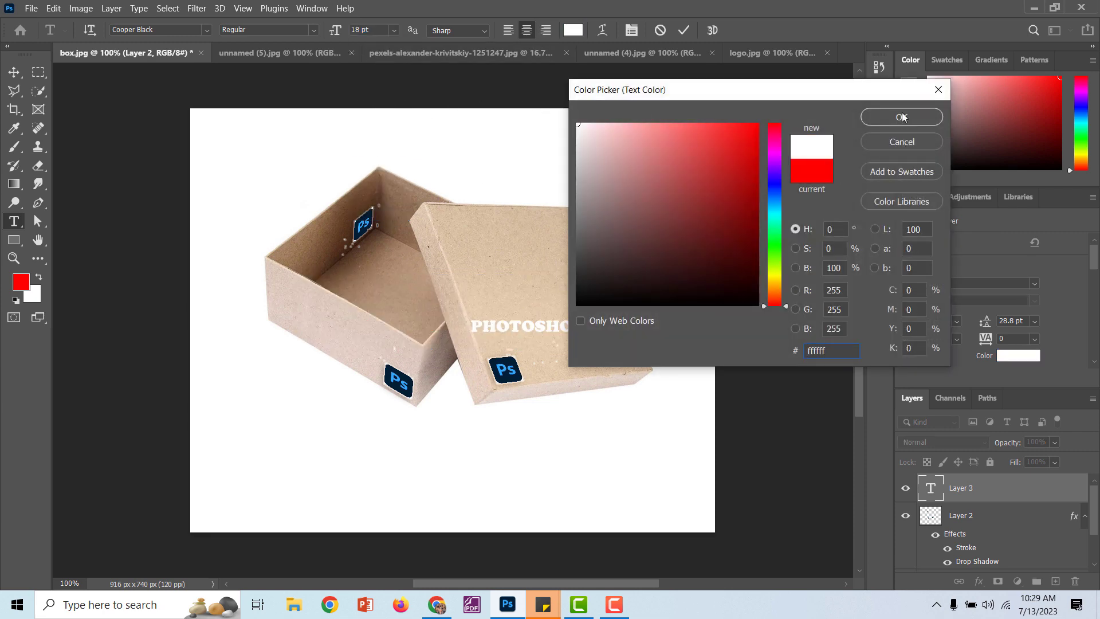
pyautogui.click(901, 117)
pyautogui.click(14, 71)
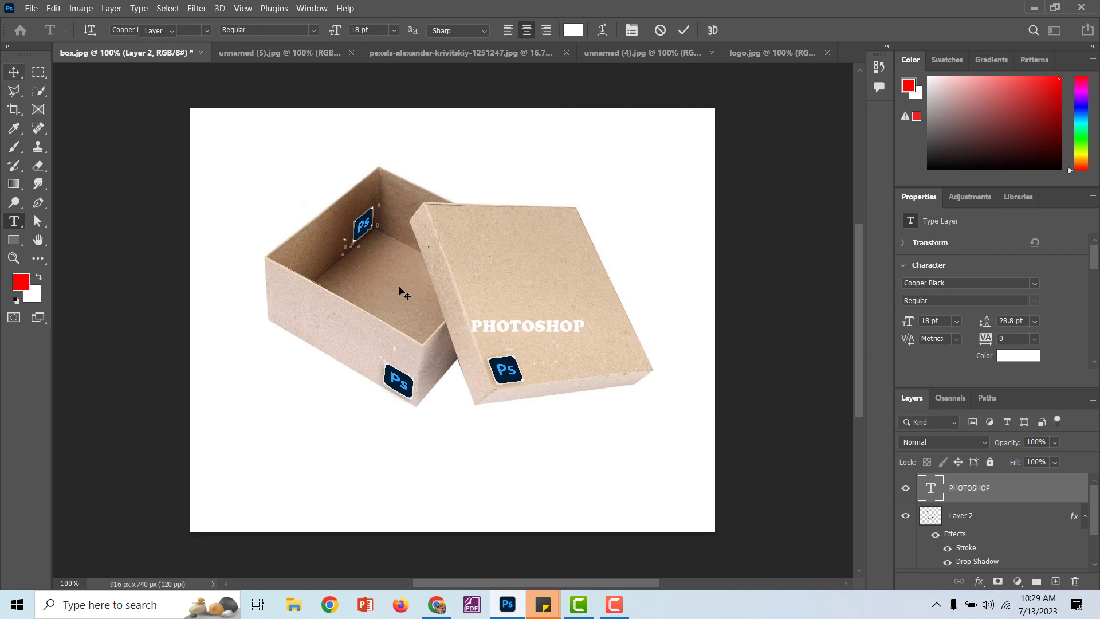
# - Try to move the text with all layers selected, and undo the move
pyautogui.hotkey('ctrl', 'alt', 'a')
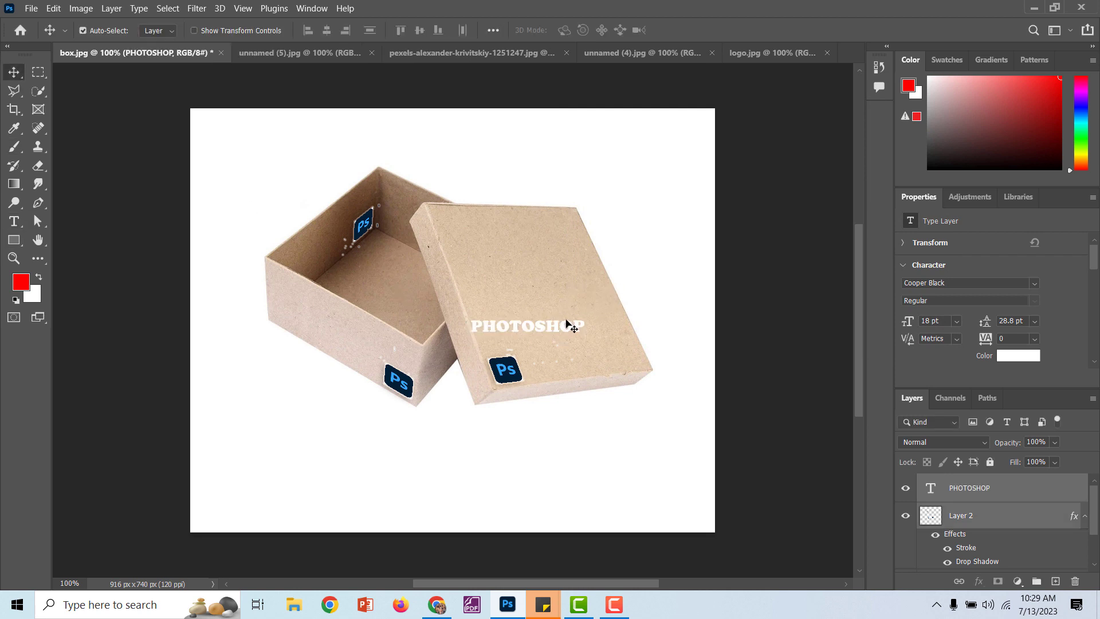
pyautogui.moveTo(548, 327); pyautogui.dragTo(582, 310)
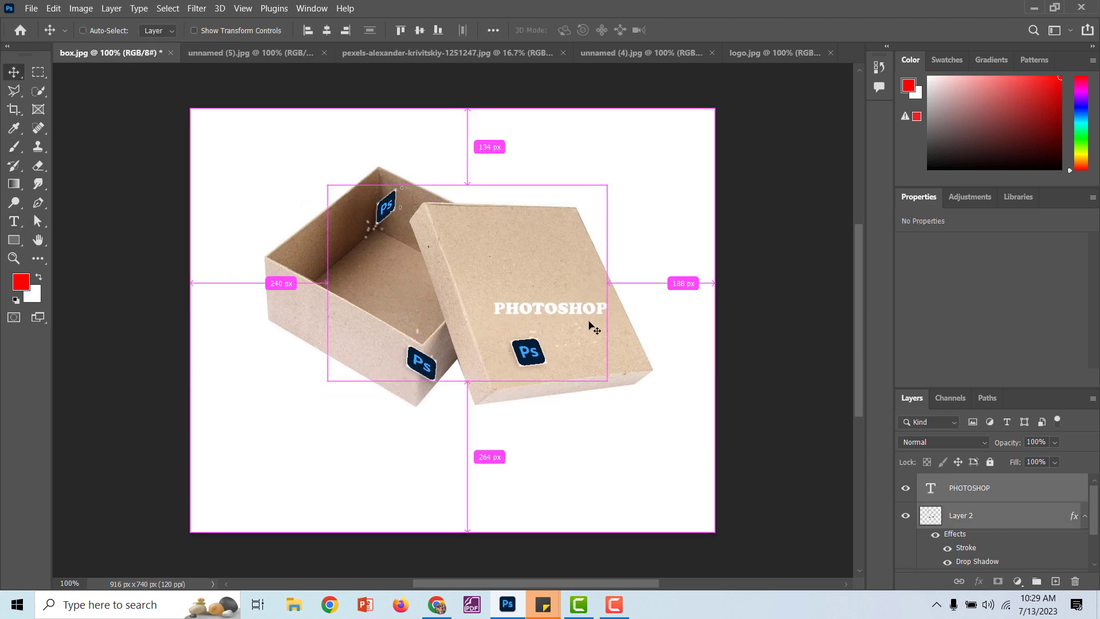
pyautogui.hotkey('ctrl', 'z')
# - Select only the PHOTOSHOP text layer and move the text up toward the middle of the lid
pyautogui.keyDown('ctrl'); pyautogui.click(973, 492); pyautogui.keyUp('ctrl')
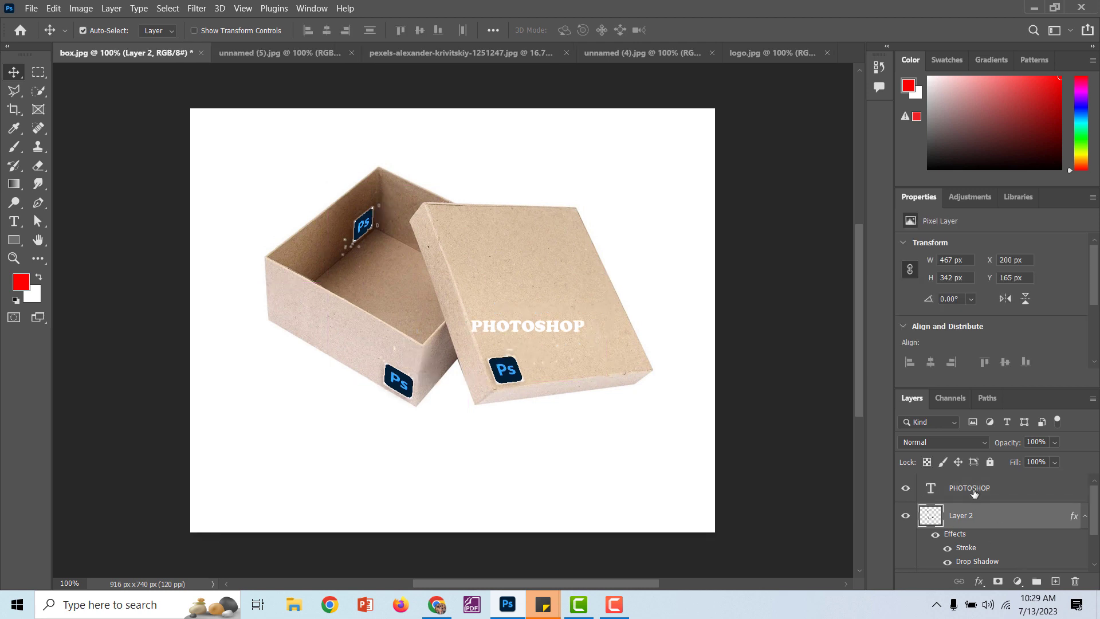
pyautogui.click(974, 491)
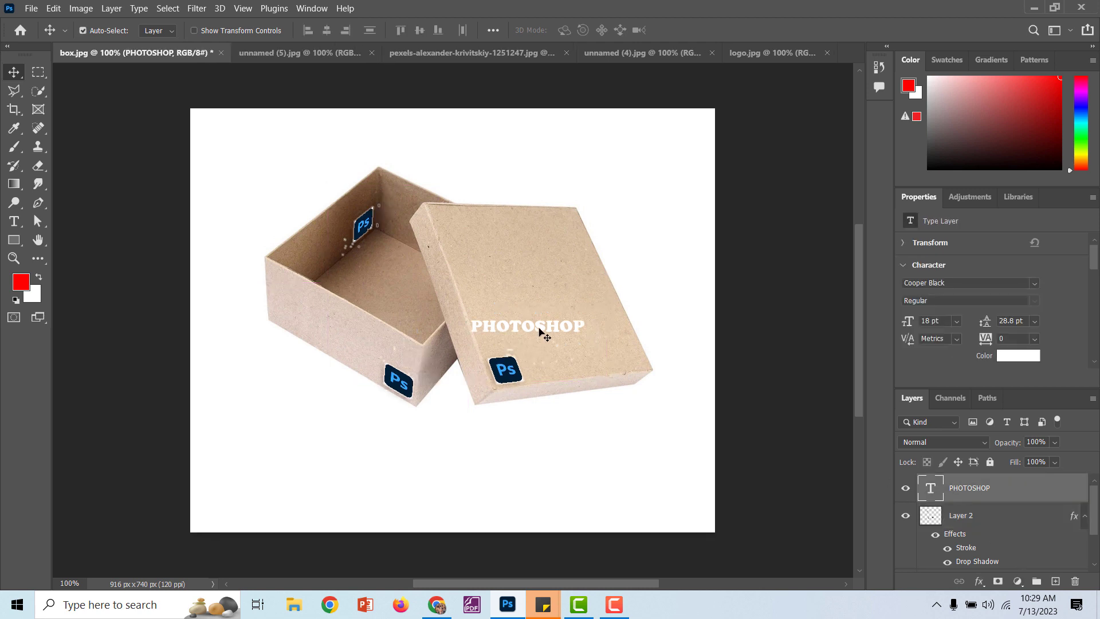
pyautogui.moveTo(544, 333); pyautogui.dragTo(555, 272)
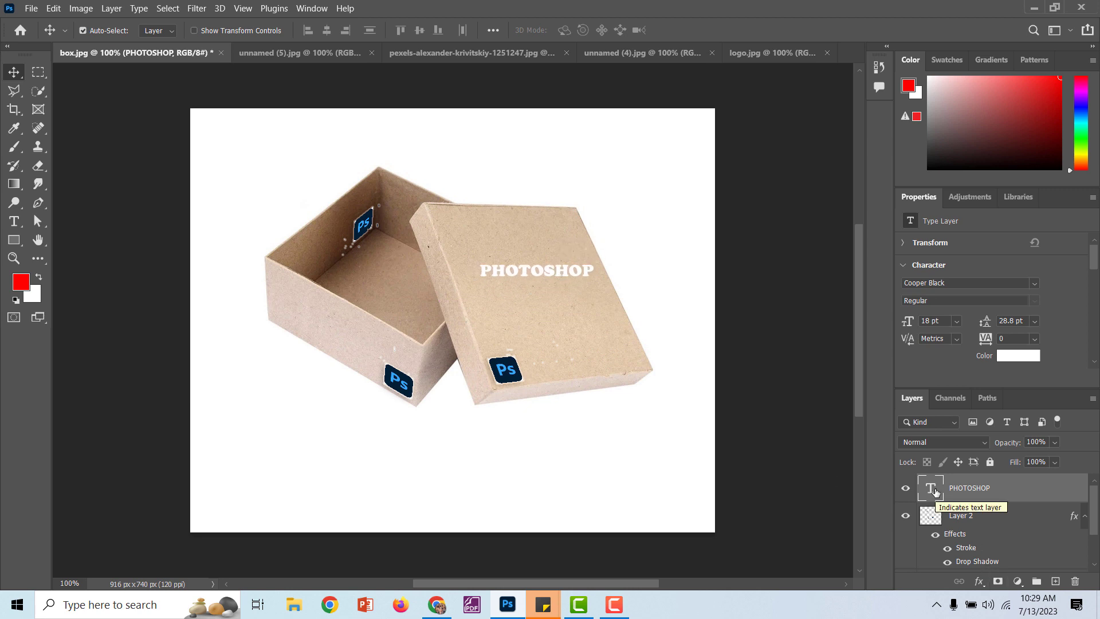
# - Load the PHOTOSHOP text outline as a selection and deselect it
pyautogui.press('ctrl')
pyautogui.keyDown('ctrl'); pyautogui.click(930, 488); pyautogui.keyUp('ctrl')
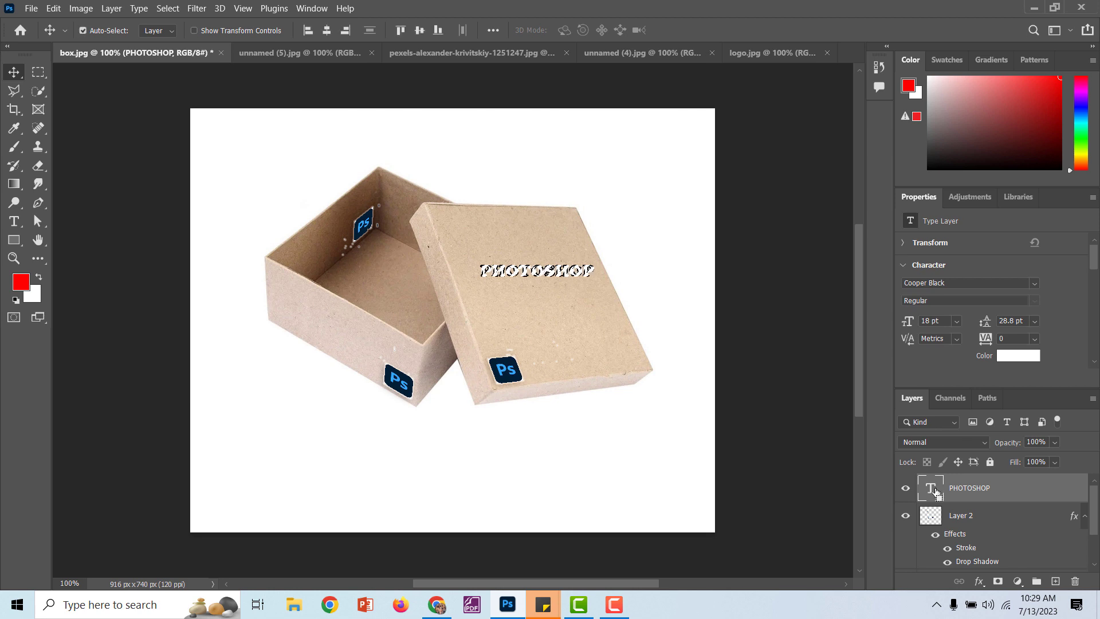
pyautogui.hotkey('ctrl', 'd')
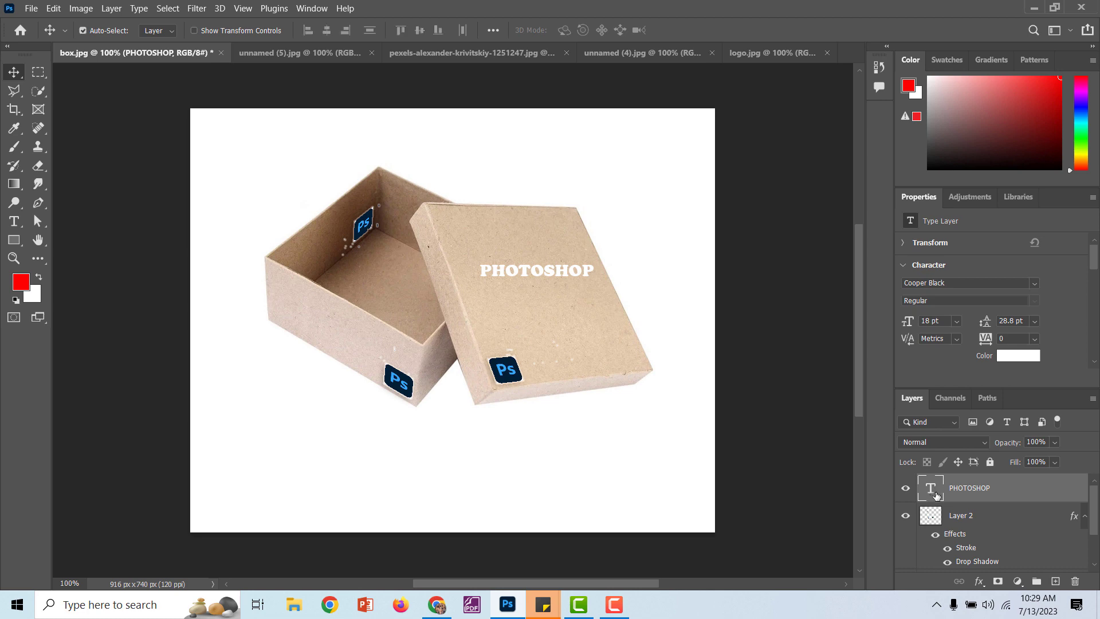
# - Load the pixels of the PHOTOSHOP text layer as a selection and copy them
pyautogui.rightClick(986, 496)
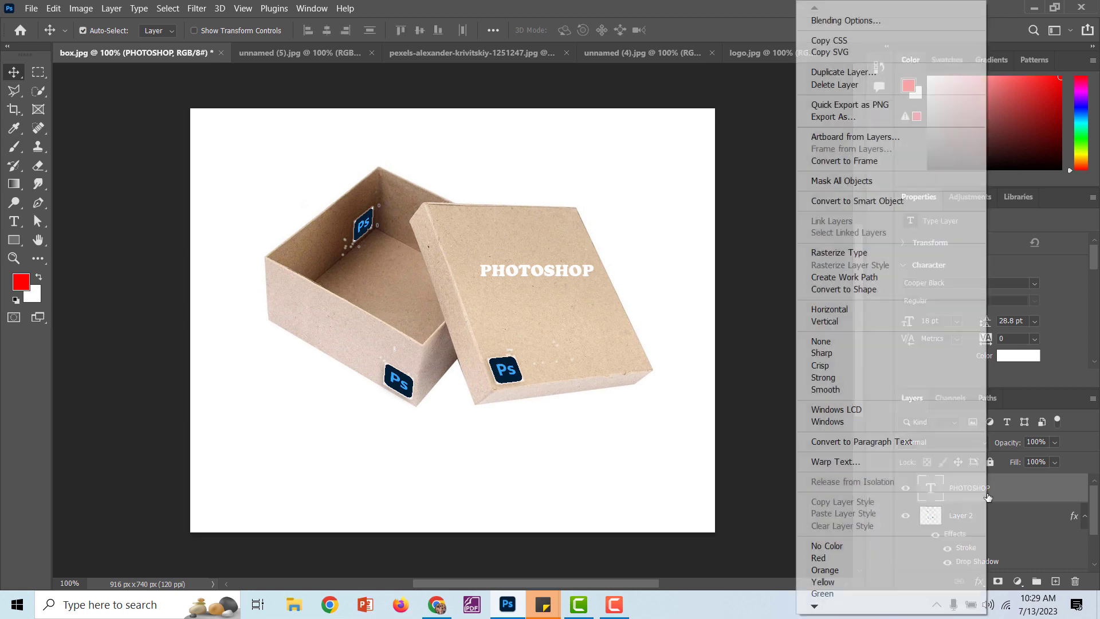
pyautogui.click(1013, 509)
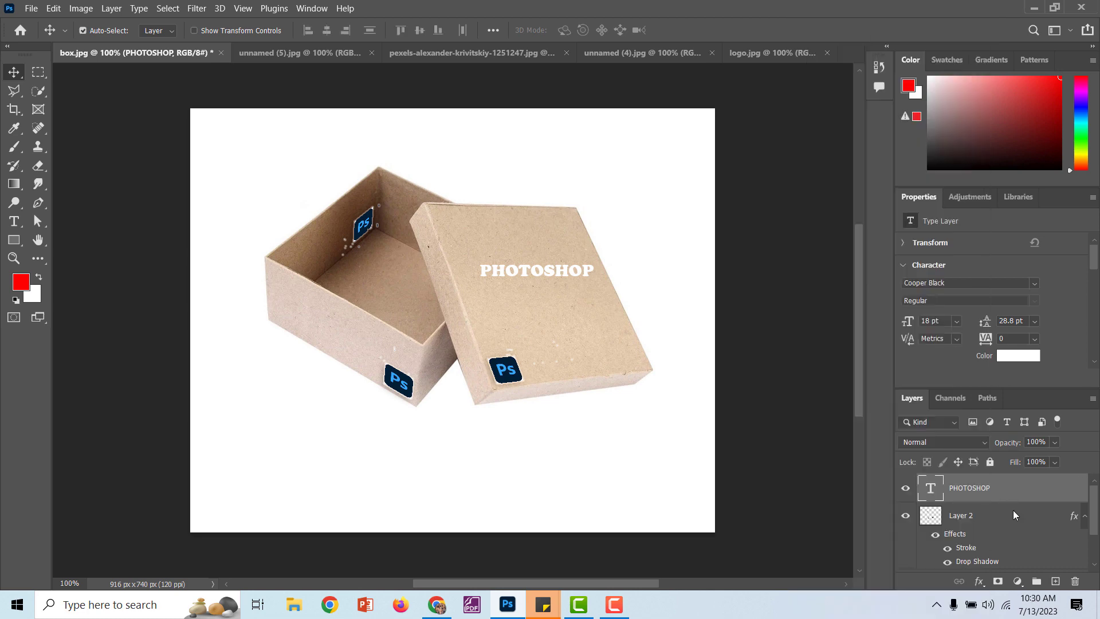
pyautogui.rightClick(930, 495)
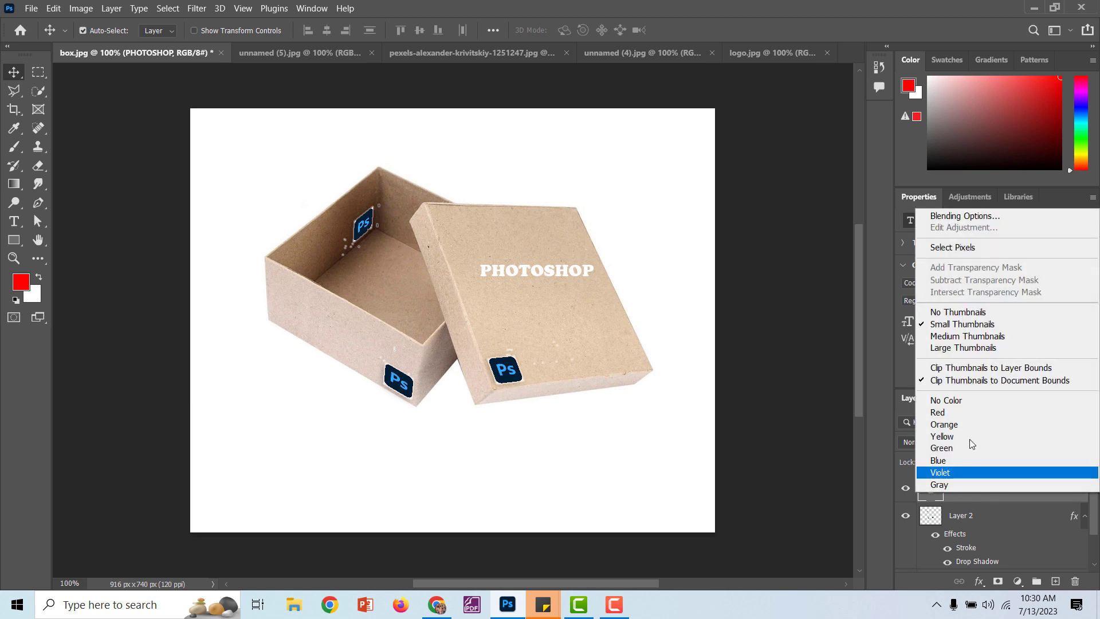
pyautogui.click(992, 248)
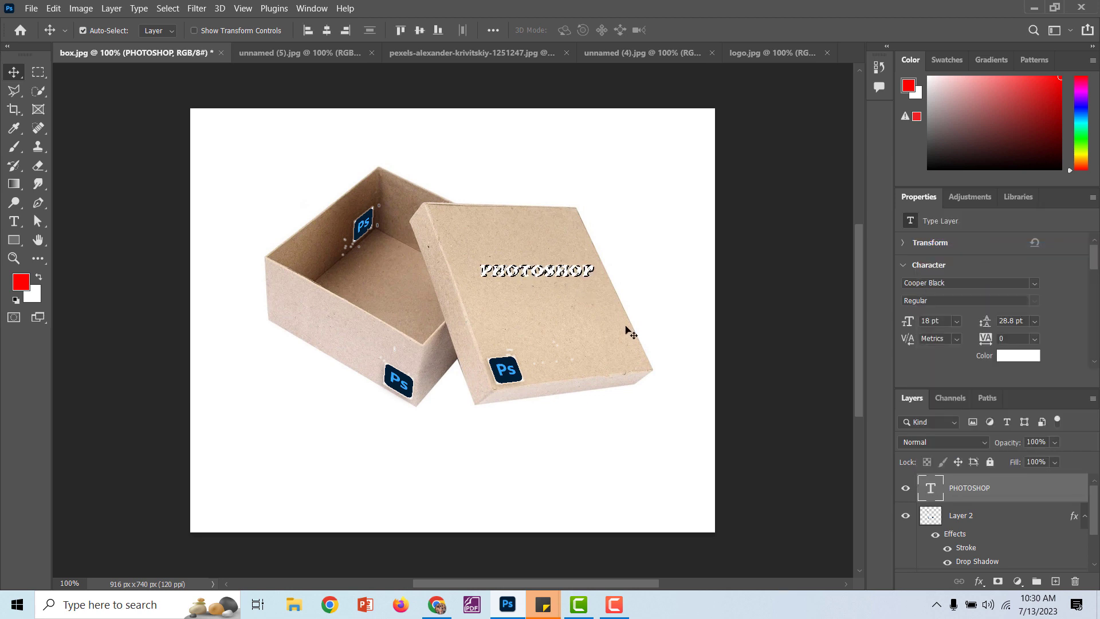
pyautogui.press('ctrl')
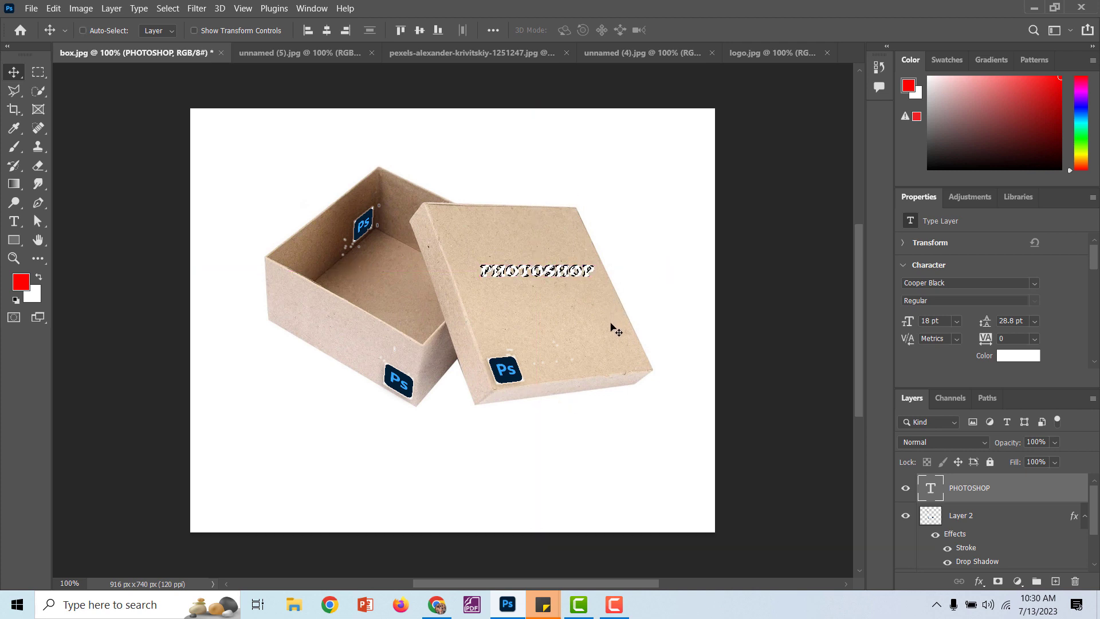
pyautogui.press('ctrl')
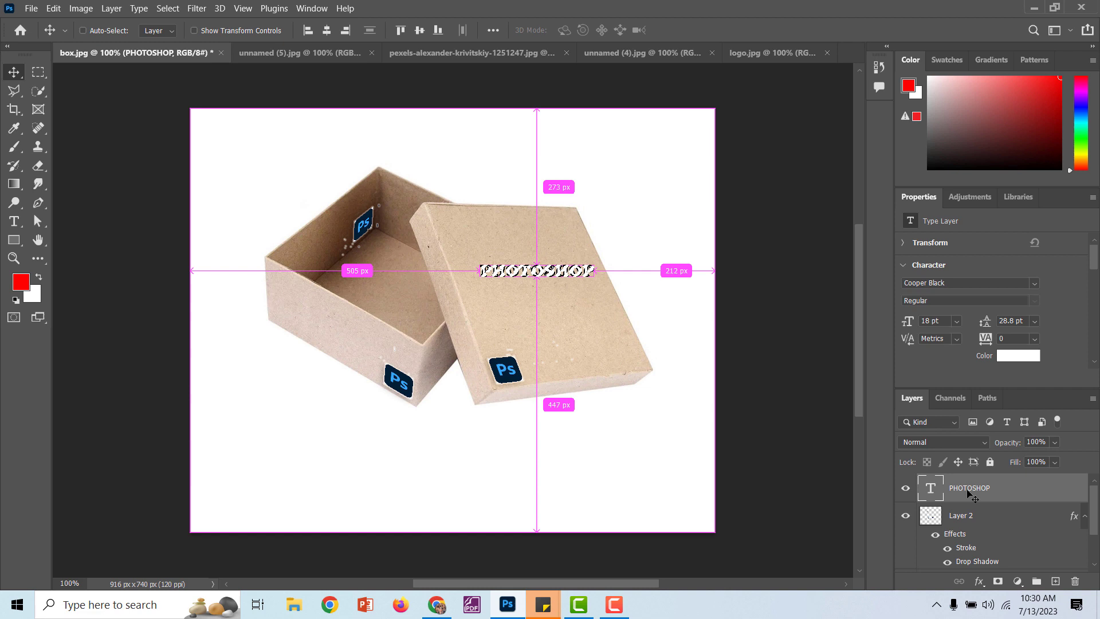
# - Add a new empty layer above the text, clear the selection, and hide the PHOTOSHOP text layer
pyautogui.click(1056, 582)
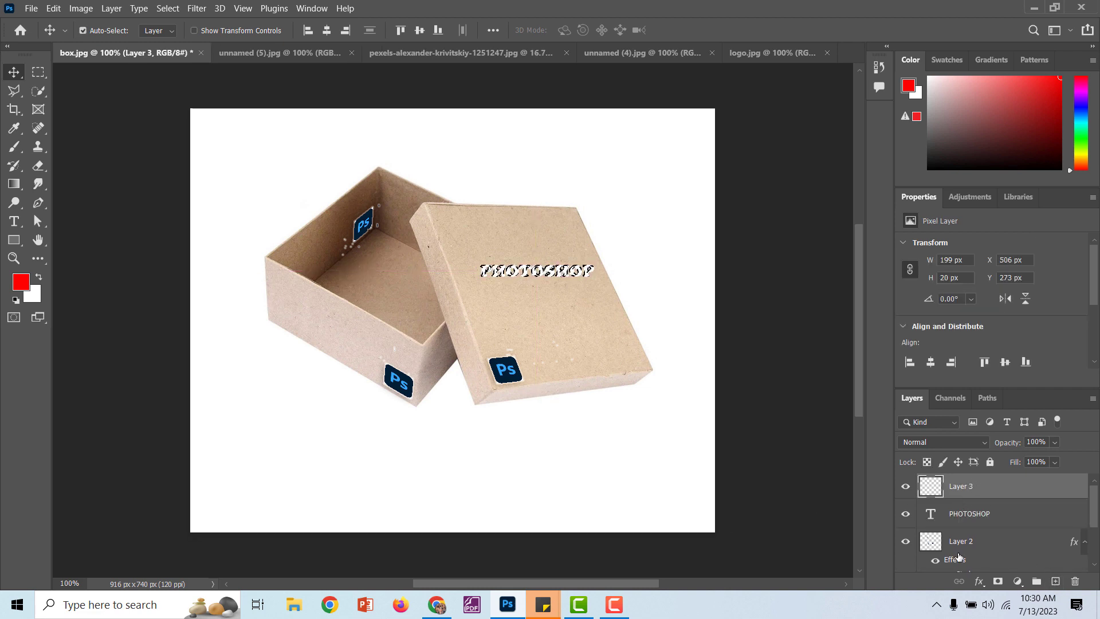
pyautogui.click(984, 519)
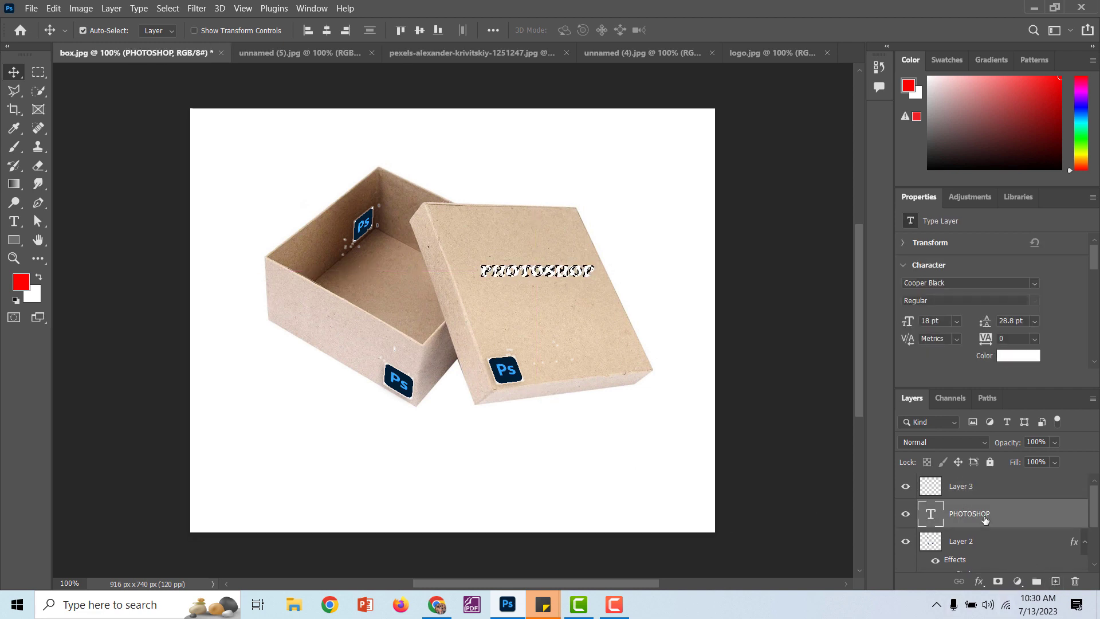
pyautogui.press('ctrl')
pyautogui.hotkey('ctrl', 'd')
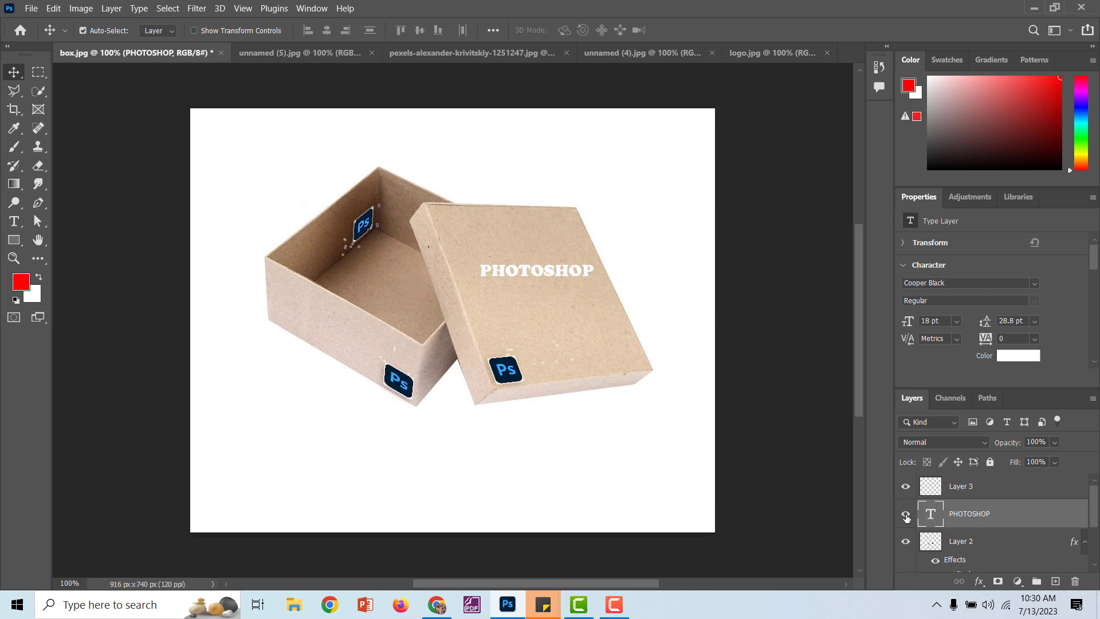
pyautogui.click(905, 513)
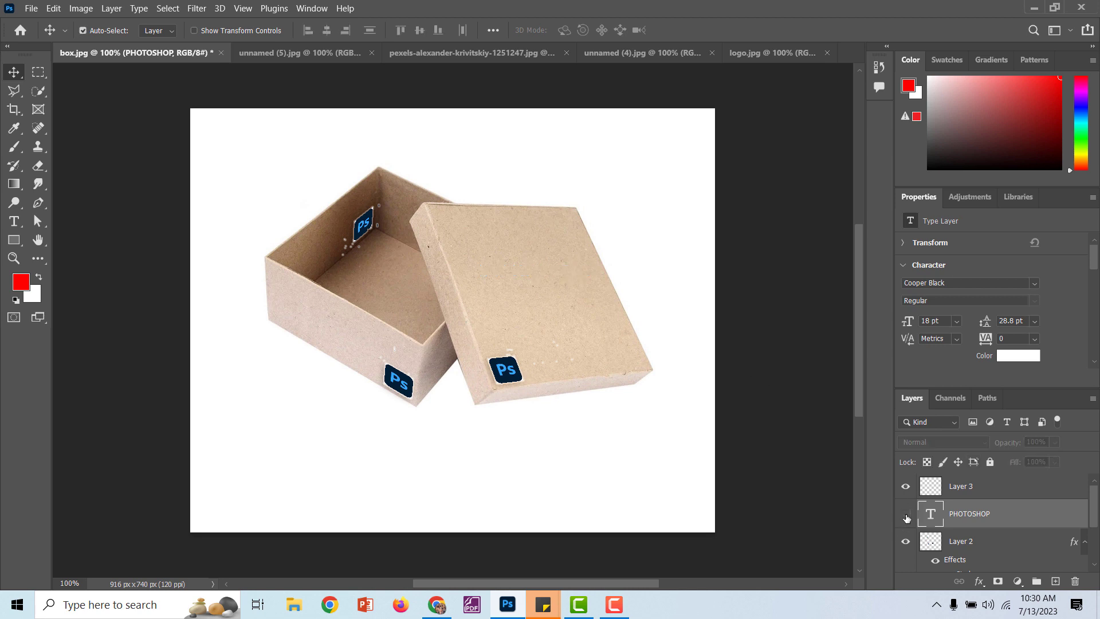
# - In Vanishing Point on Layer 3, paste copies of the text beside the lid's logo and along the box's front outer side
pyautogui.click(1006, 492)
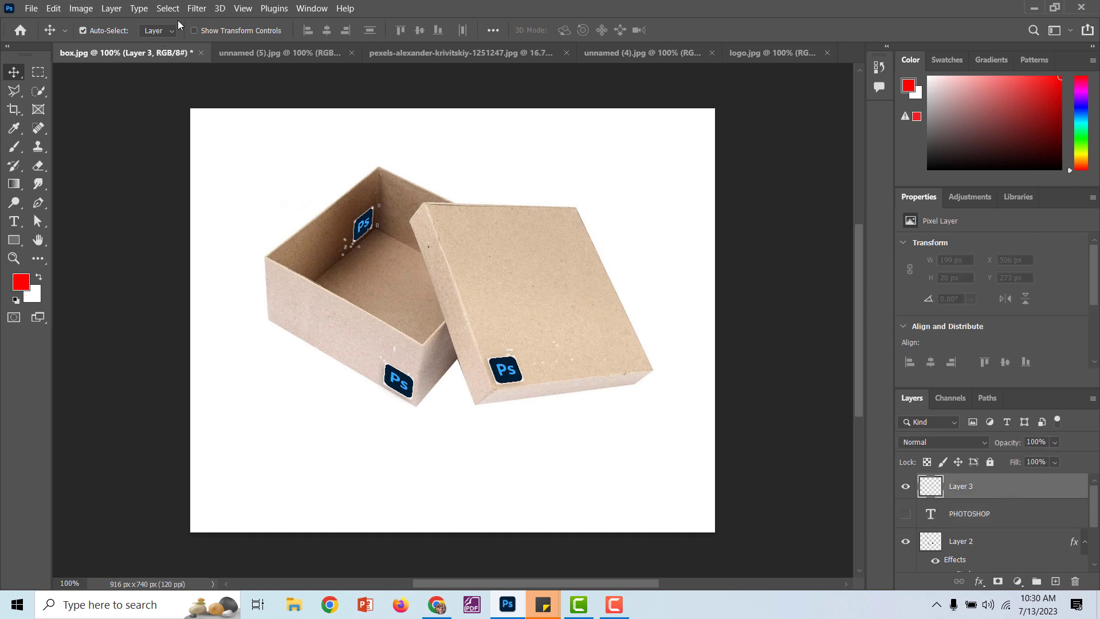
pyautogui.click(196, 8)
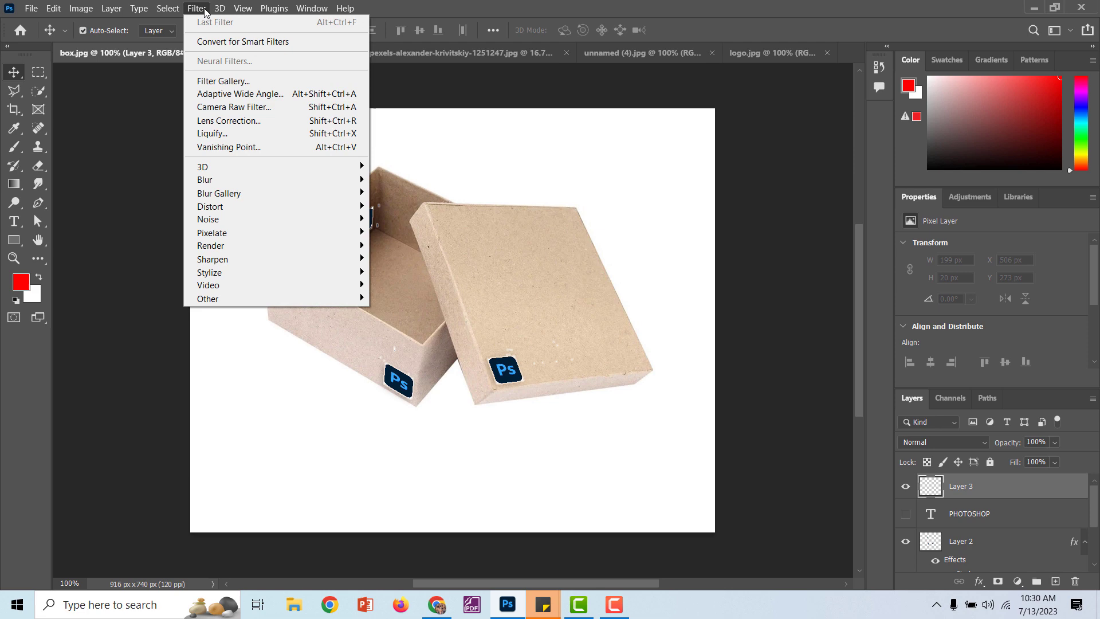
pyautogui.click(270, 147)
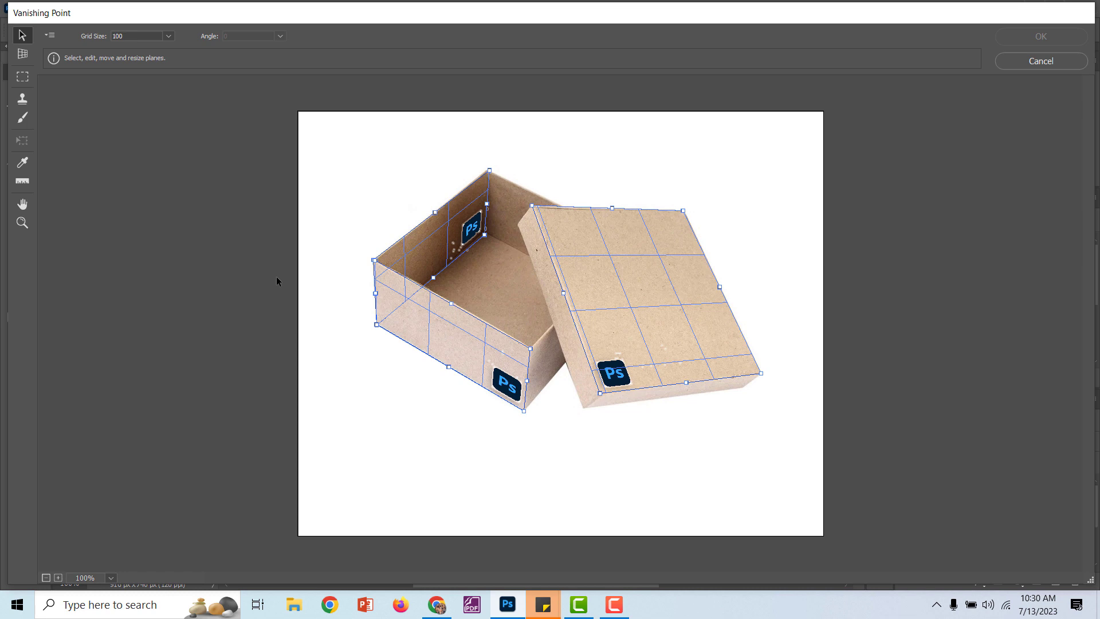
pyautogui.press('m')
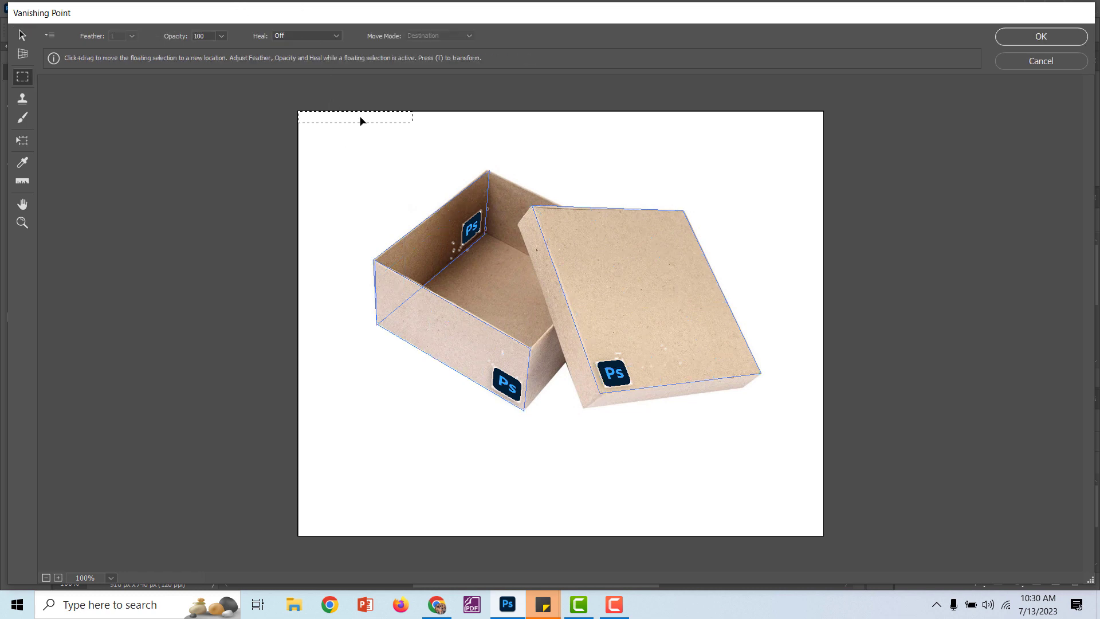
pyautogui.moveTo(361, 121); pyautogui.dragTo(700, 371)
pyautogui.click(590, 339)
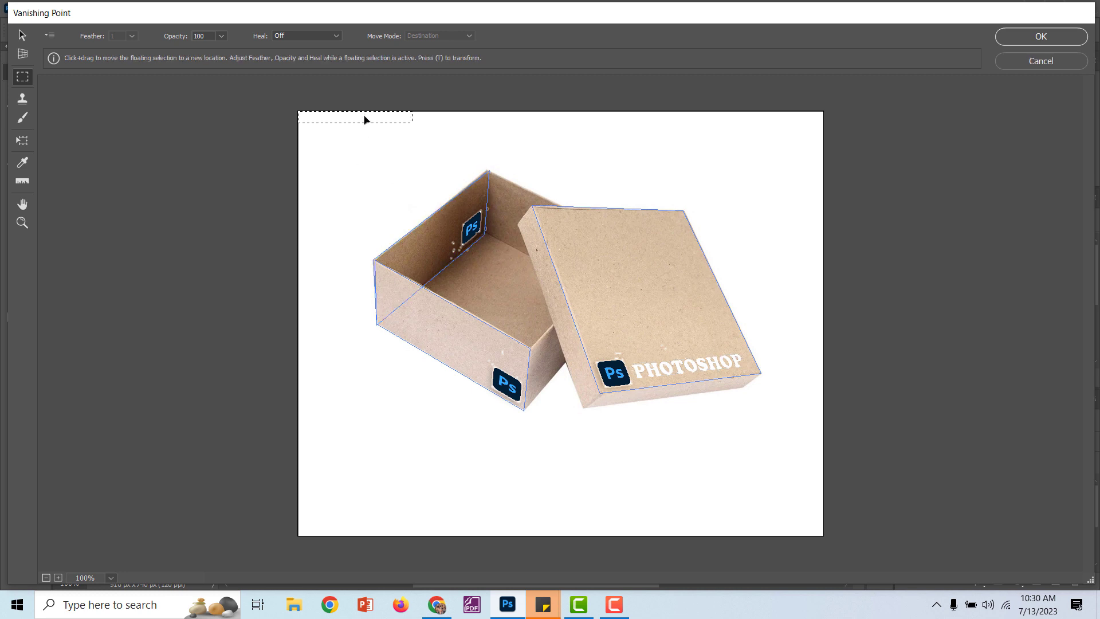
pyautogui.moveTo(364, 119); pyautogui.dragTo(465, 337)
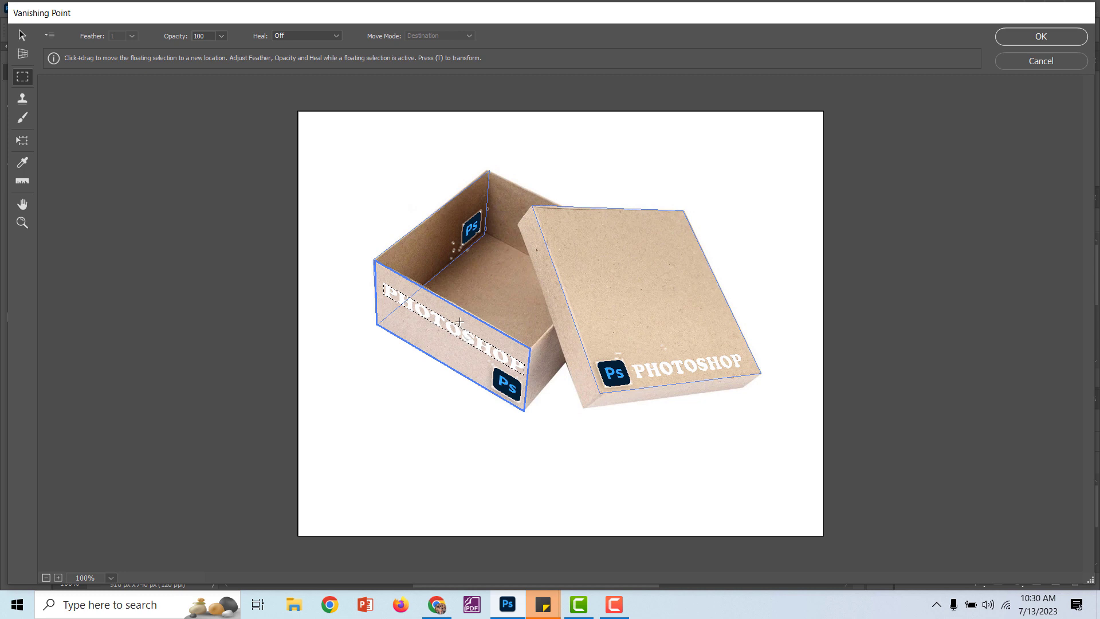
# - Paste another text copy, scale it down onto the box's inner wall beside the logo, and apply the Vanishing Point filter
pyautogui.hotkey('ctrl', 'v')
pyautogui.press('t')
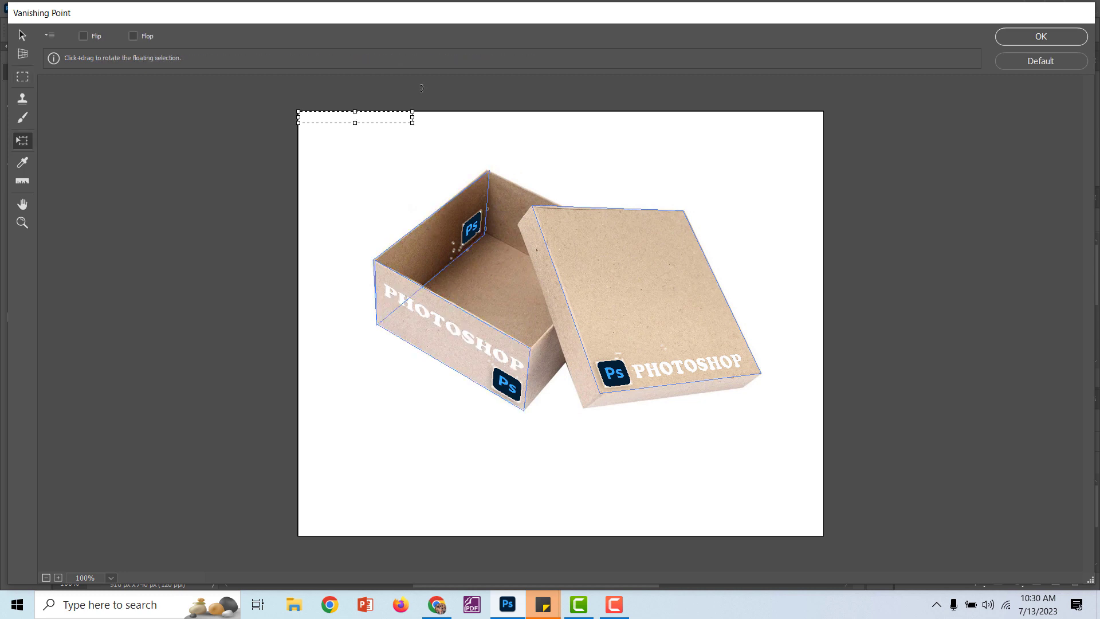
pyautogui.press('alt')
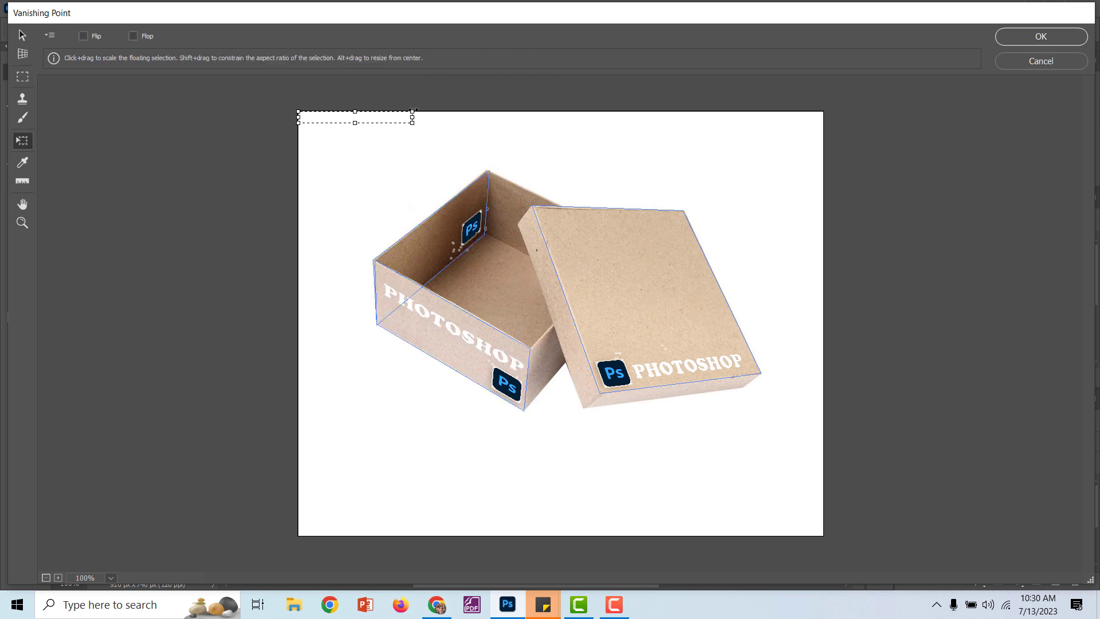
pyautogui.moveTo(414, 109); pyautogui.dragTo(435, 242)
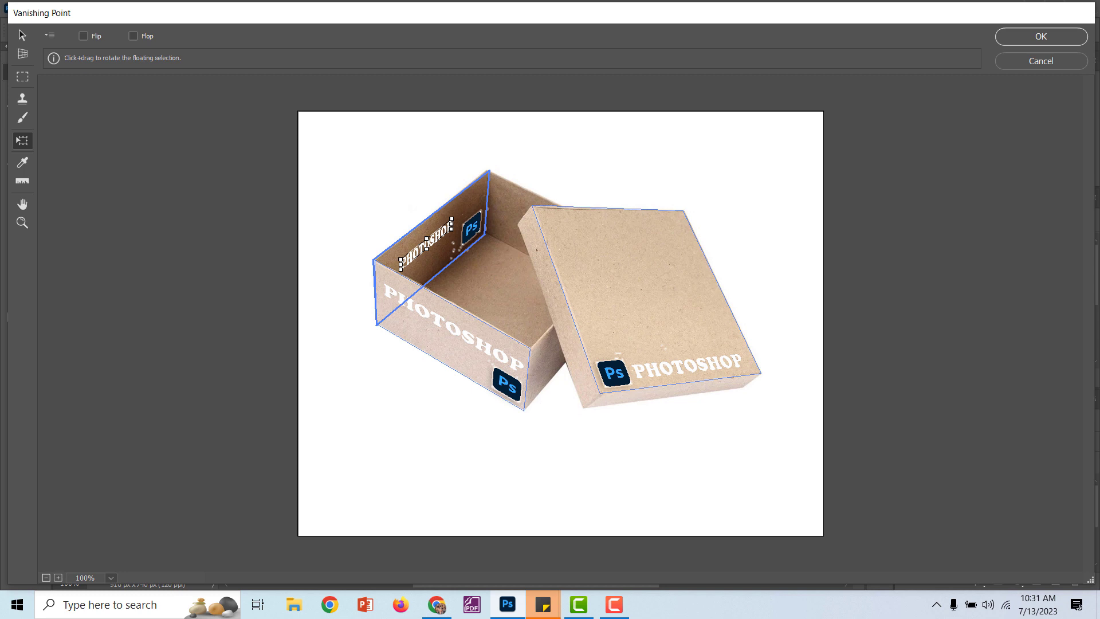
pyautogui.click(1061, 36)
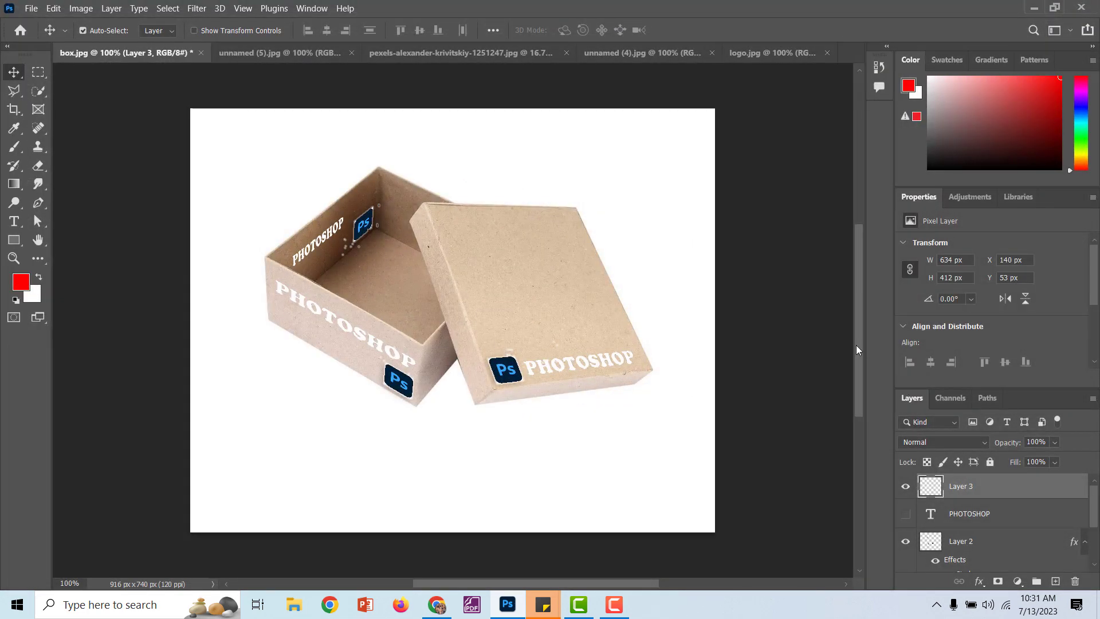
# - Add a drop shadow to Layer 3 with 92% opacity, 4 px distance and 0 px size, and adjust its angle
pyautogui.doubleClick(1020, 495)
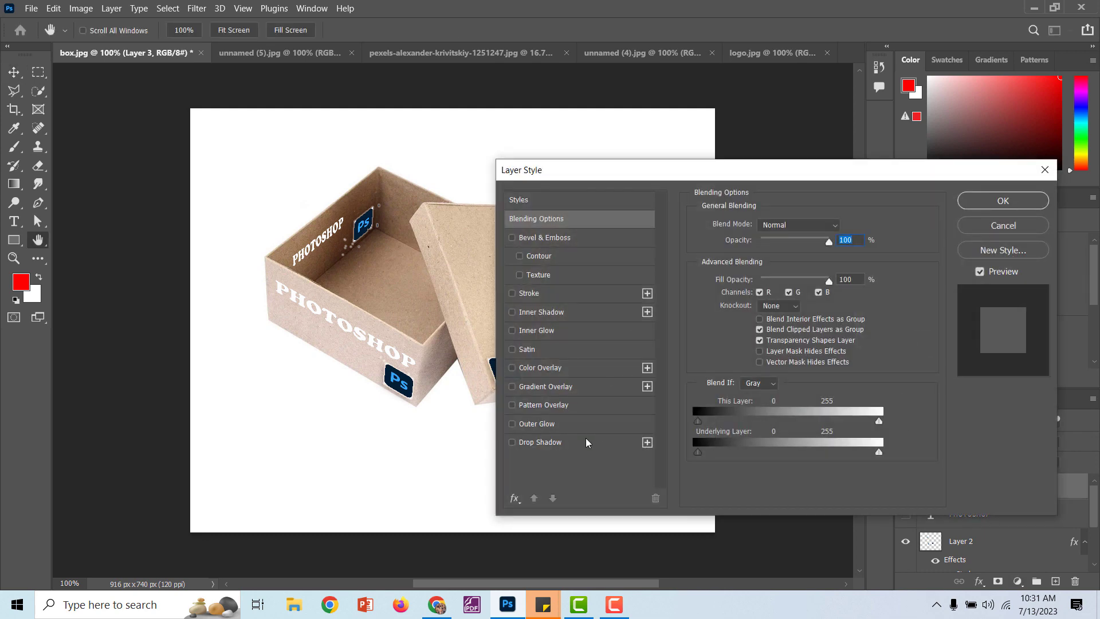
pyautogui.click(581, 445)
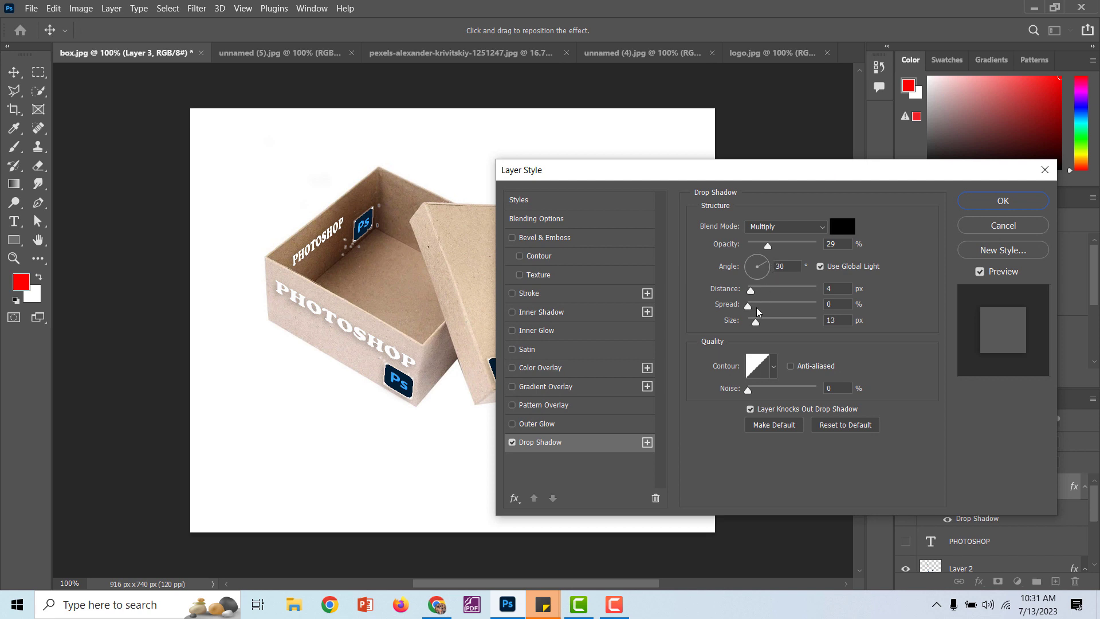
pyautogui.moveTo(756, 324); pyautogui.dragTo(748, 303)
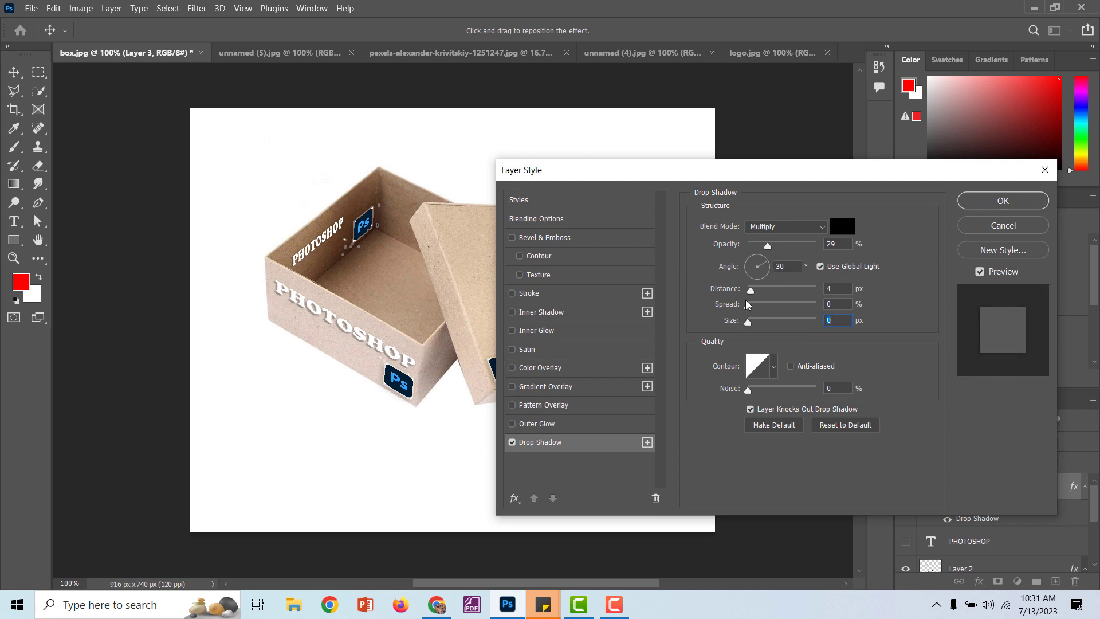
pyautogui.moveTo(750, 290); pyautogui.dragTo(754, 310)
pyautogui.moveTo(763, 265); pyautogui.dragTo(814, 272)
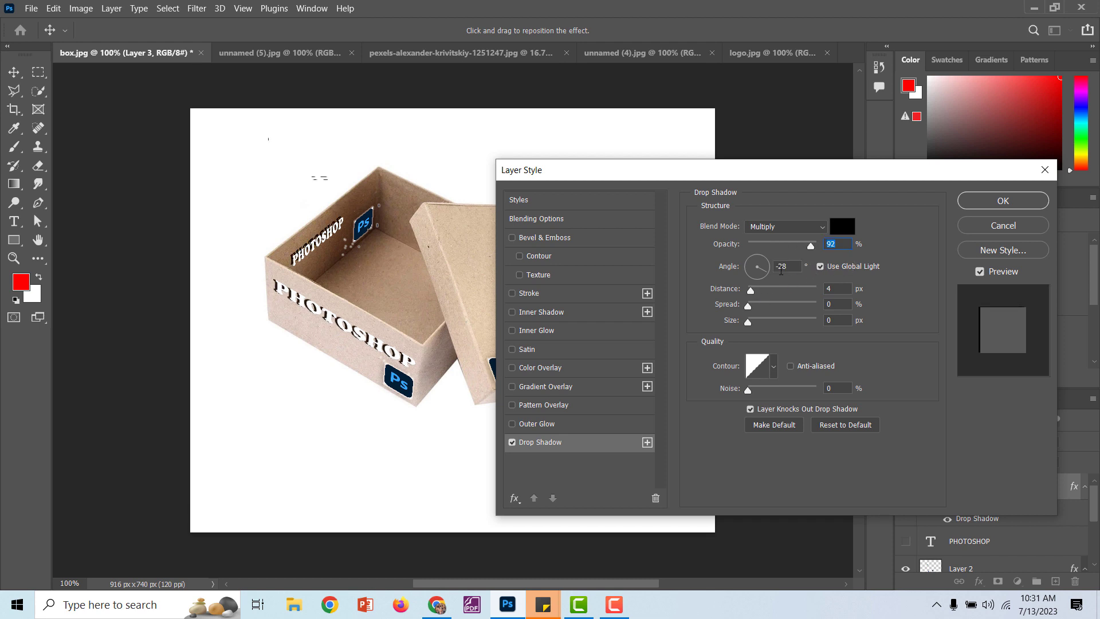
pyautogui.click(780, 267)
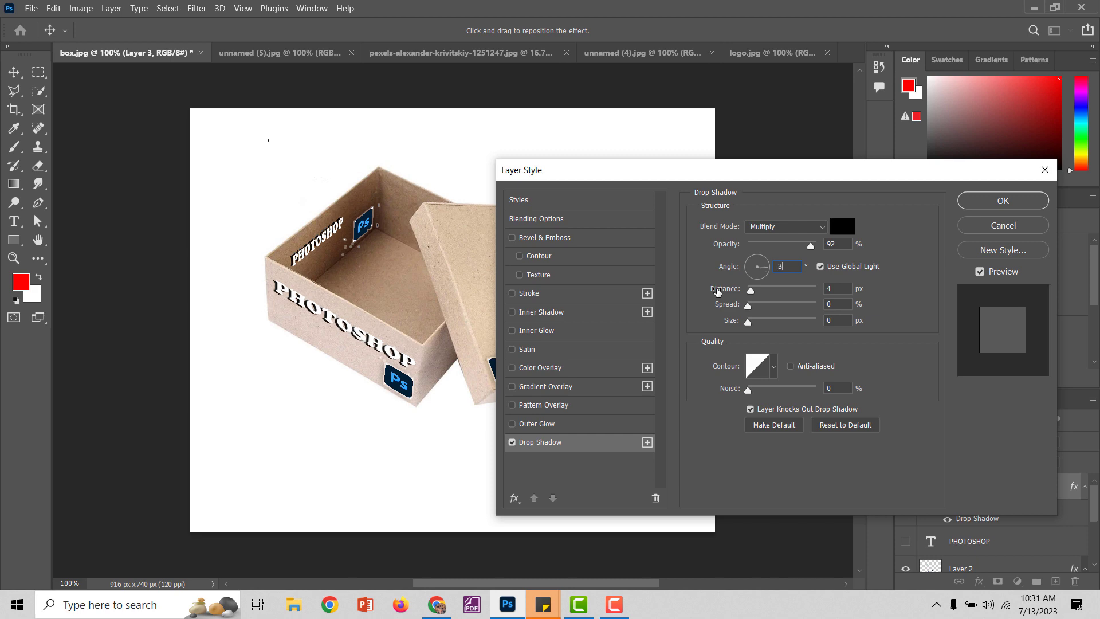
pyautogui.press('Return')
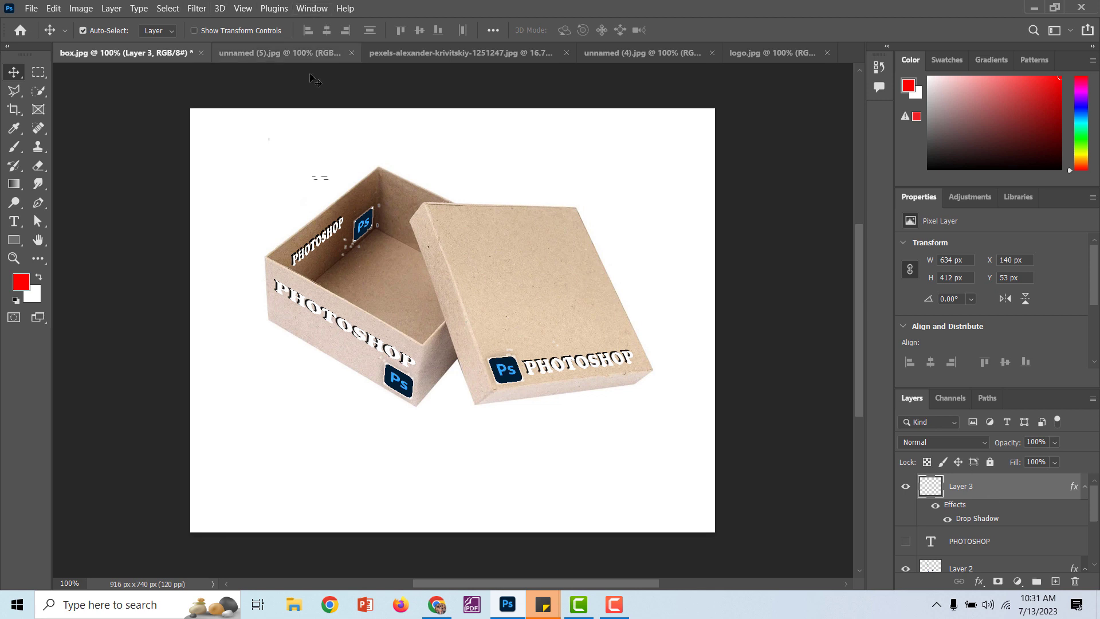
# - Look through the other open images and bring up unnamed (4).jpg
pyautogui.click(321, 51)
pyautogui.click(493, 54)
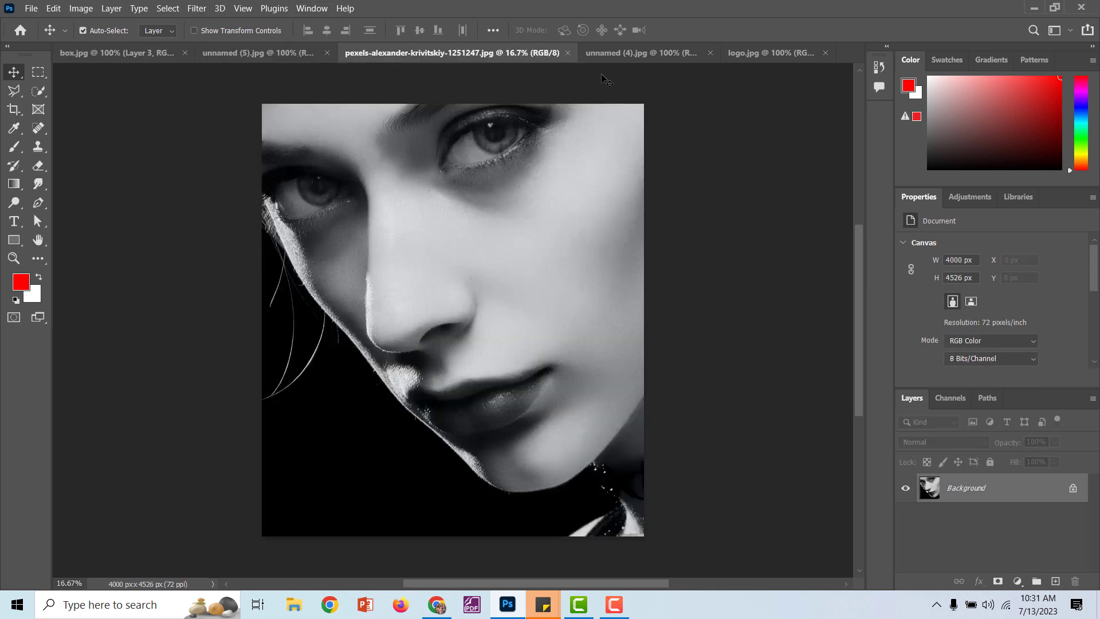
pyautogui.click(675, 54)
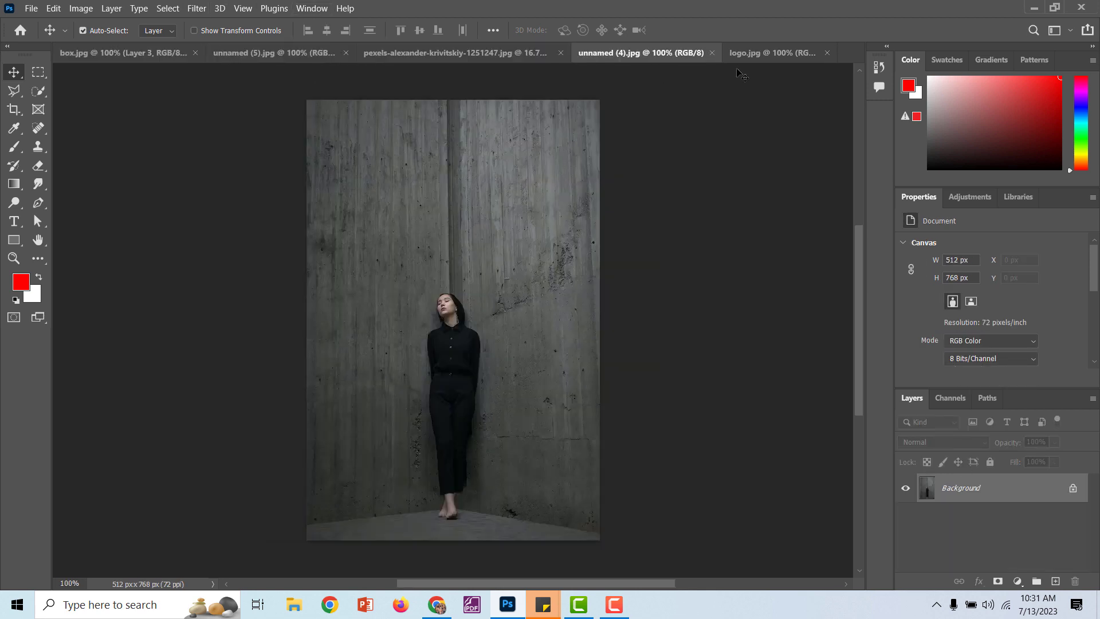
pyautogui.click(507, 58)
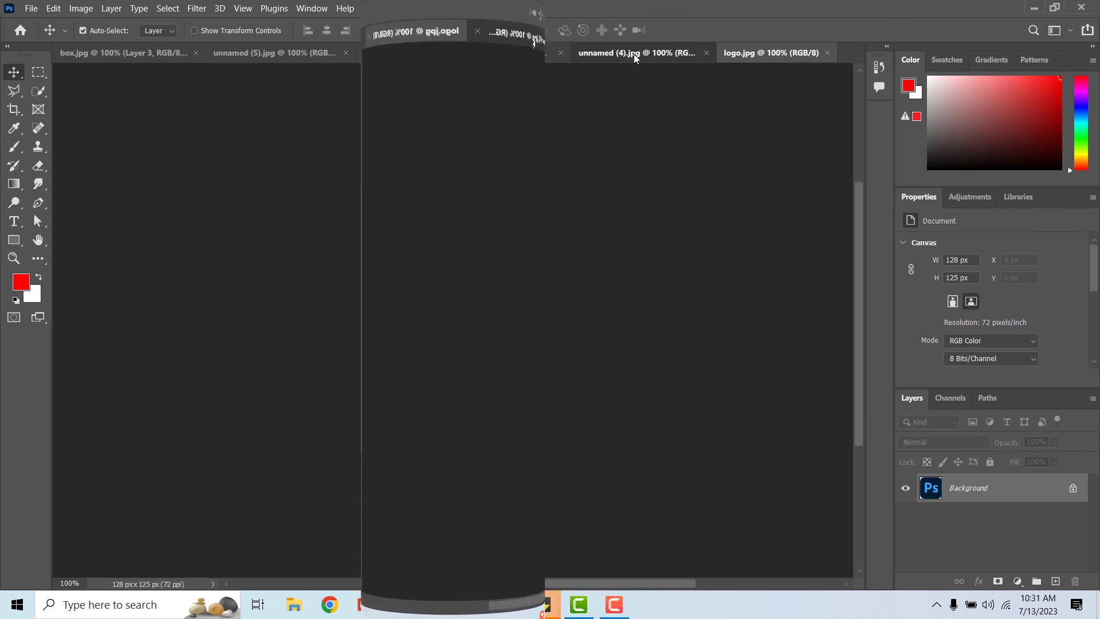
pyautogui.click(633, 54)
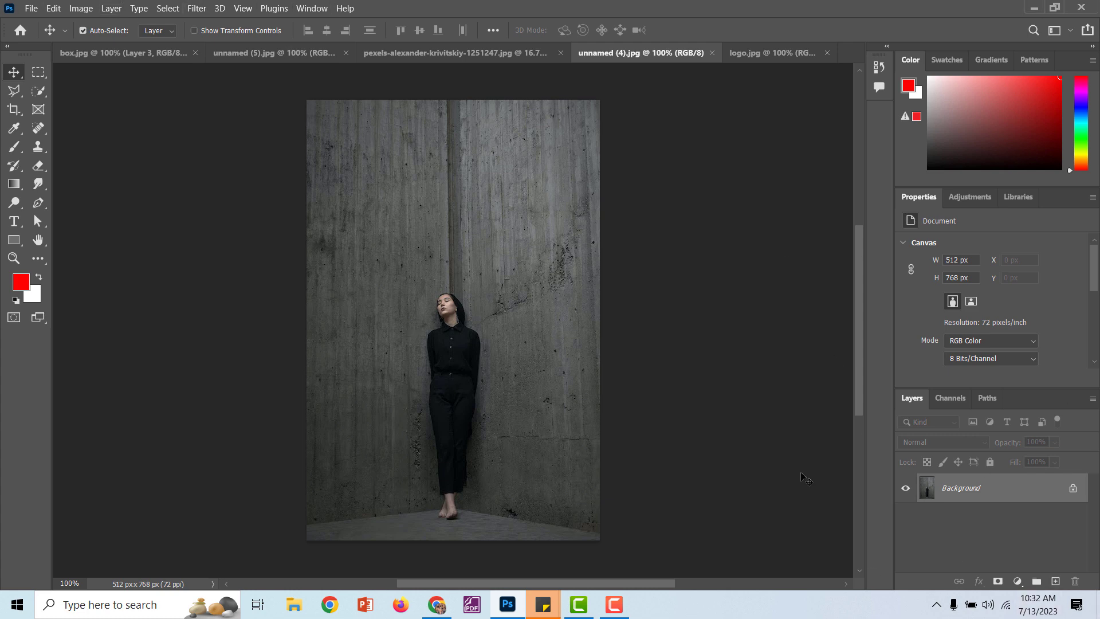
# - Add the text "photoshop" in white 18 pt Cooper Black on the wall above the woman
pyautogui.click(13, 221)
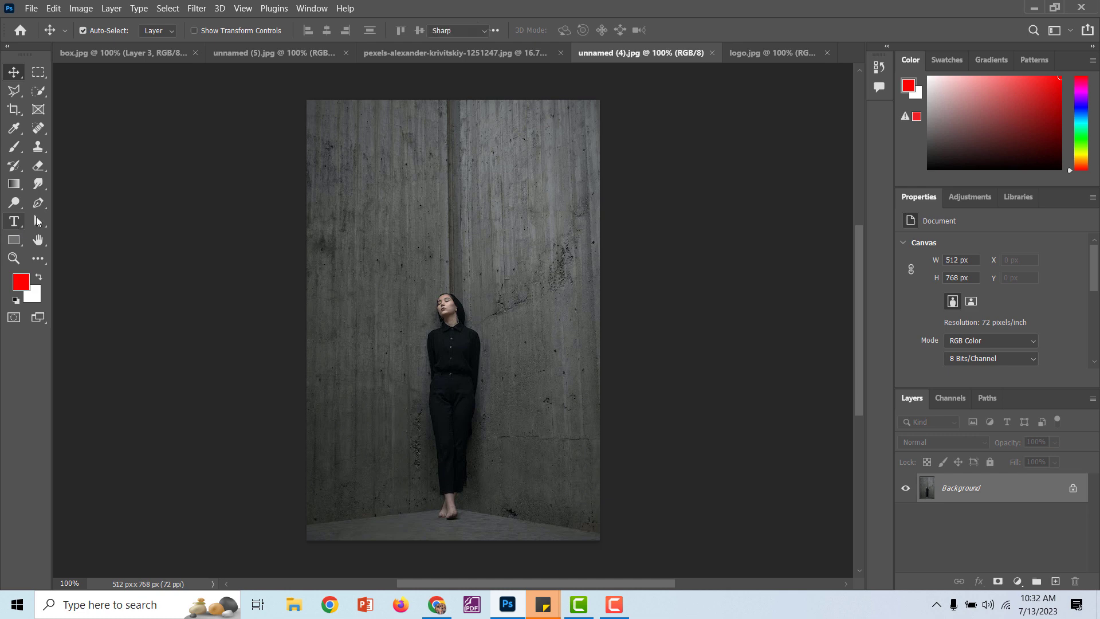
pyautogui.click(410, 210)
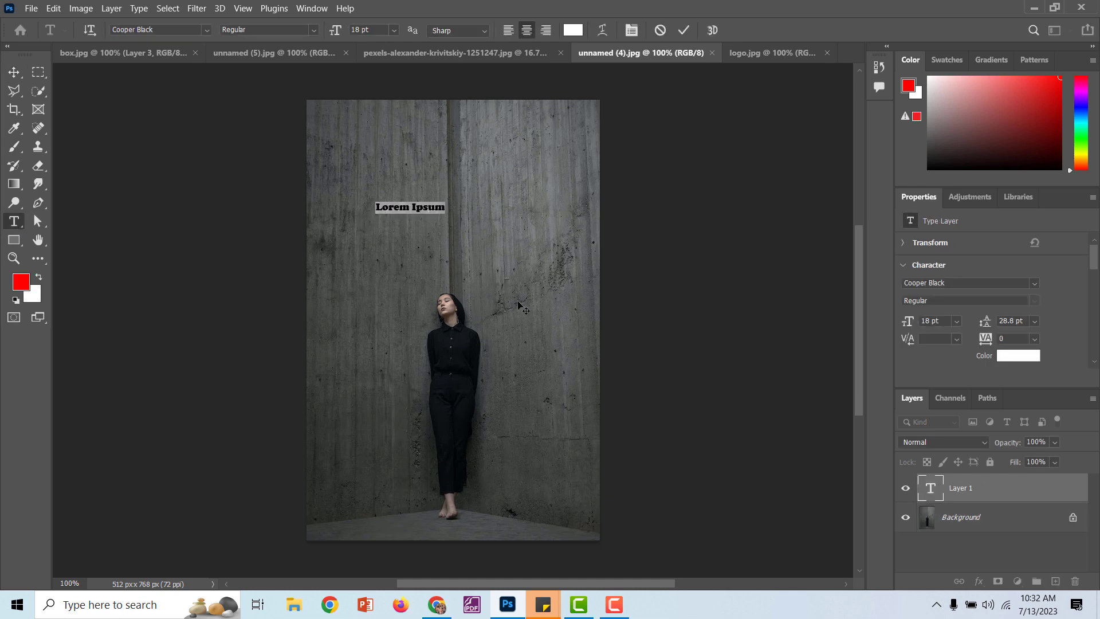
pyautogui.press('BackSpace')
pyautogui.write('ph')
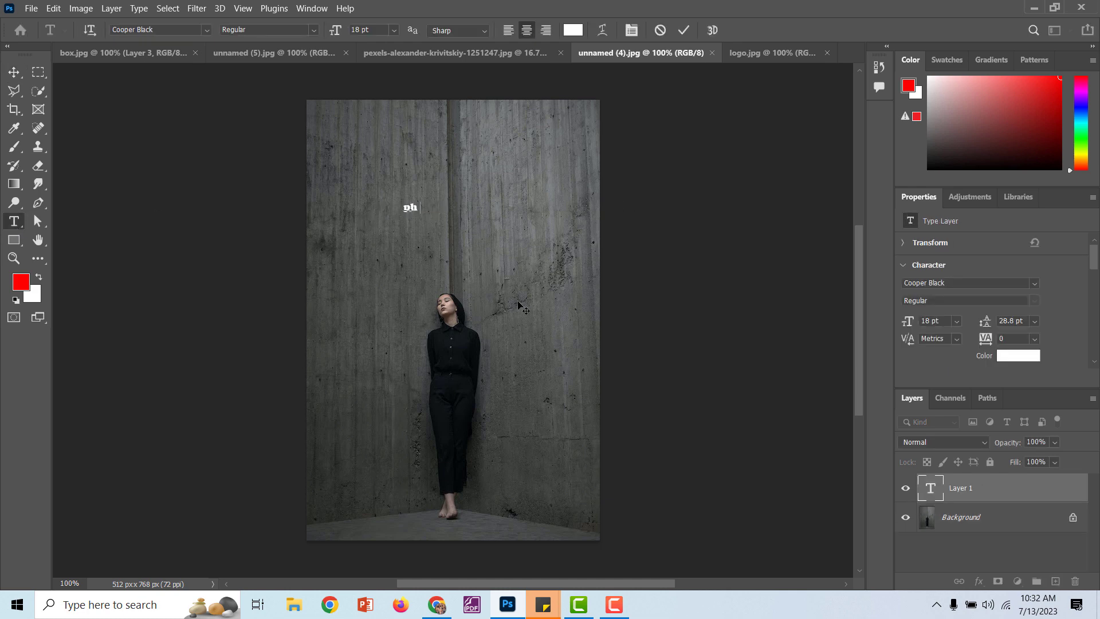
pyautogui.write('otoshop')
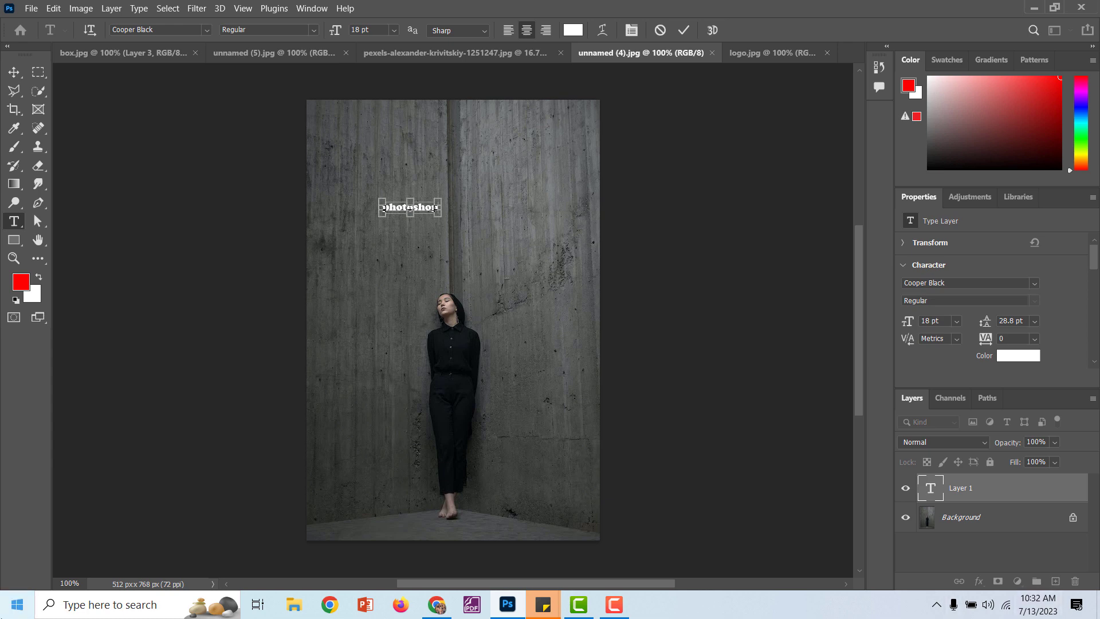
# - With the new text selected, look through the properties, adjustments and libraries, and display the paragraph settings
pyautogui.doubleClick(409, 203)
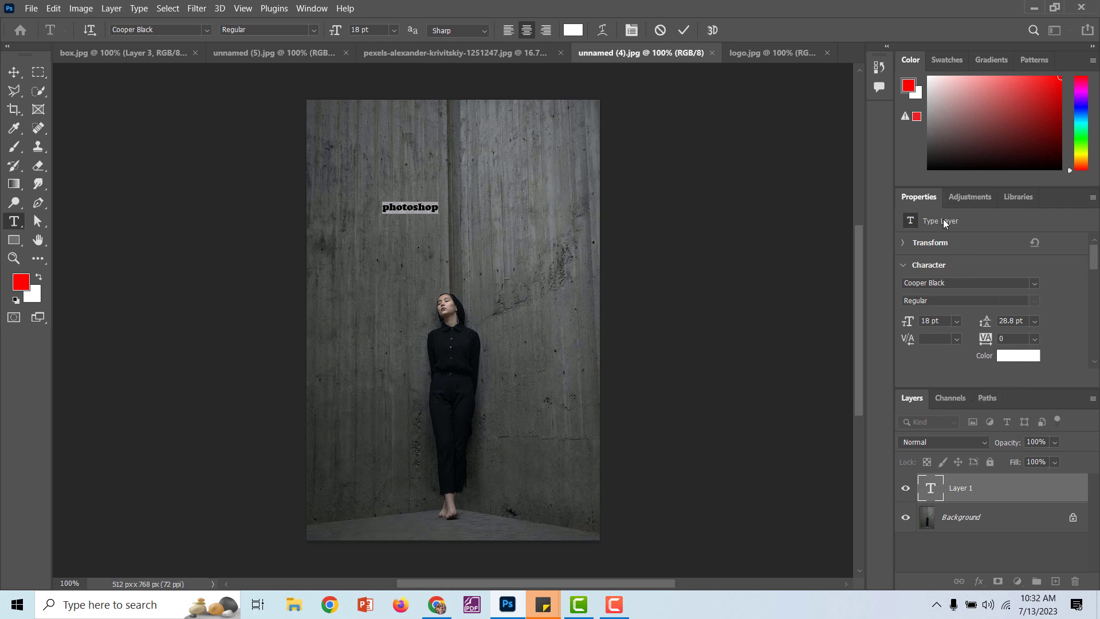
pyautogui.click(981, 201)
pyautogui.click(929, 198)
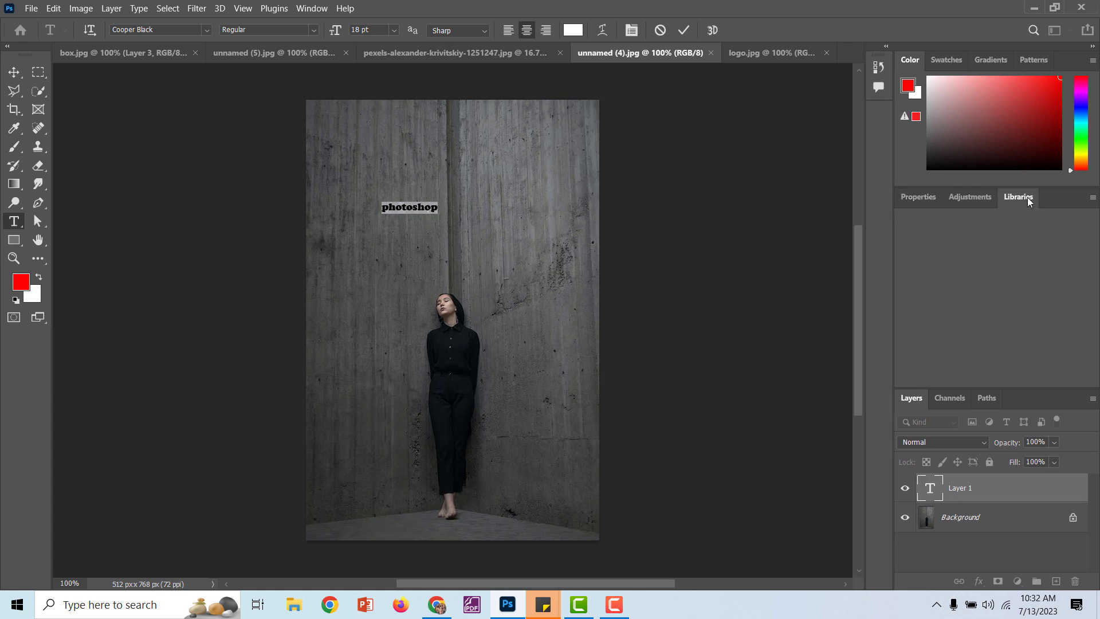
pyautogui.click(974, 205)
pyautogui.click(931, 201)
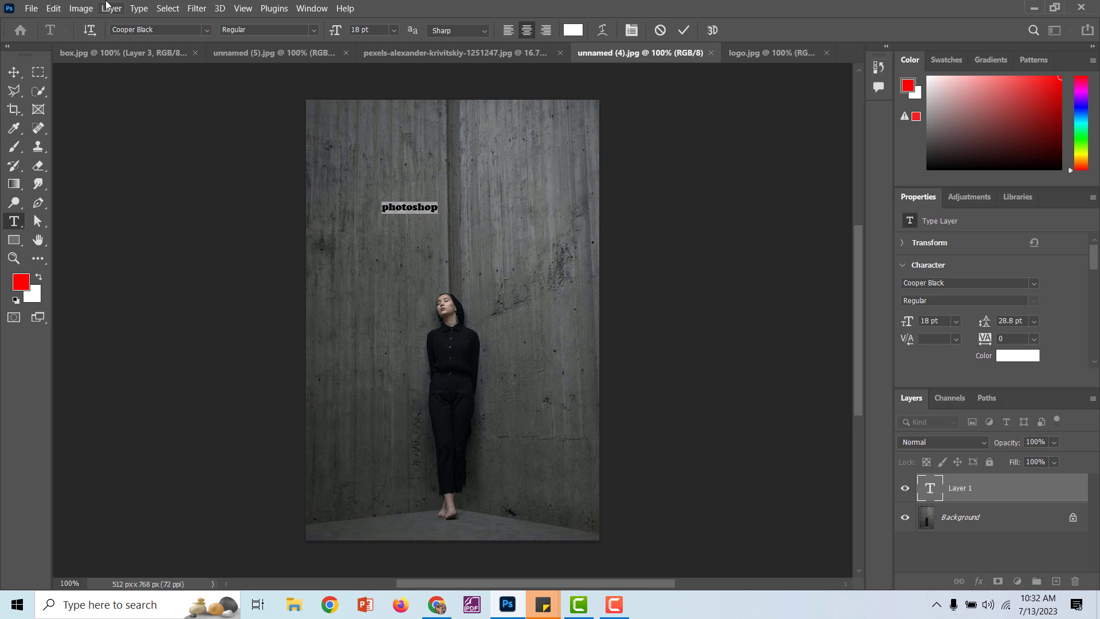
pyautogui.click(311, 8)
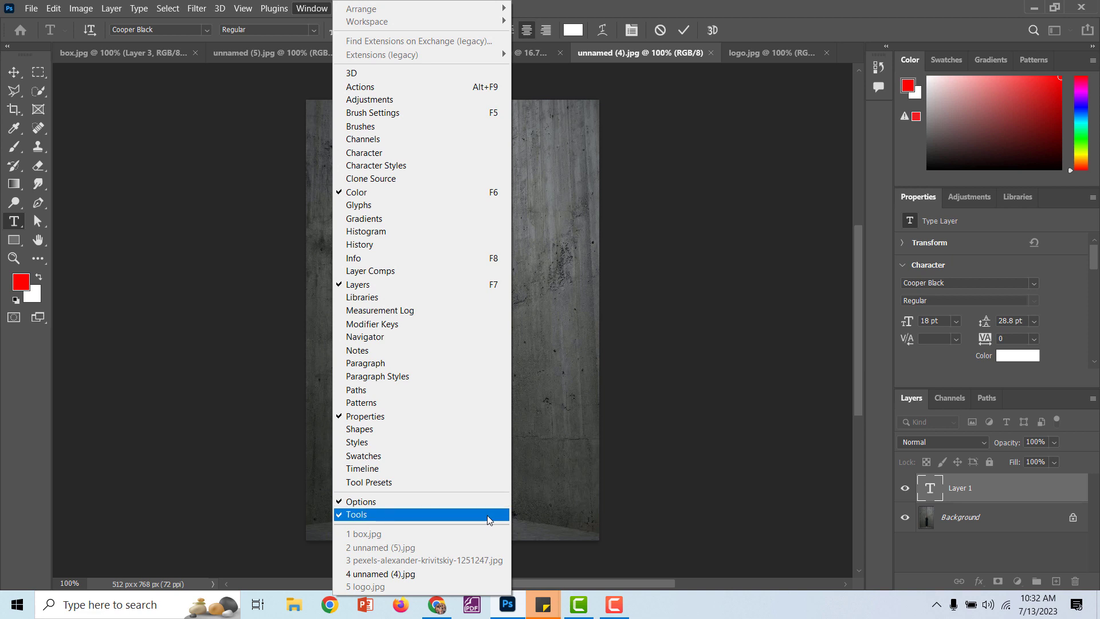
pyautogui.click(437, 367)
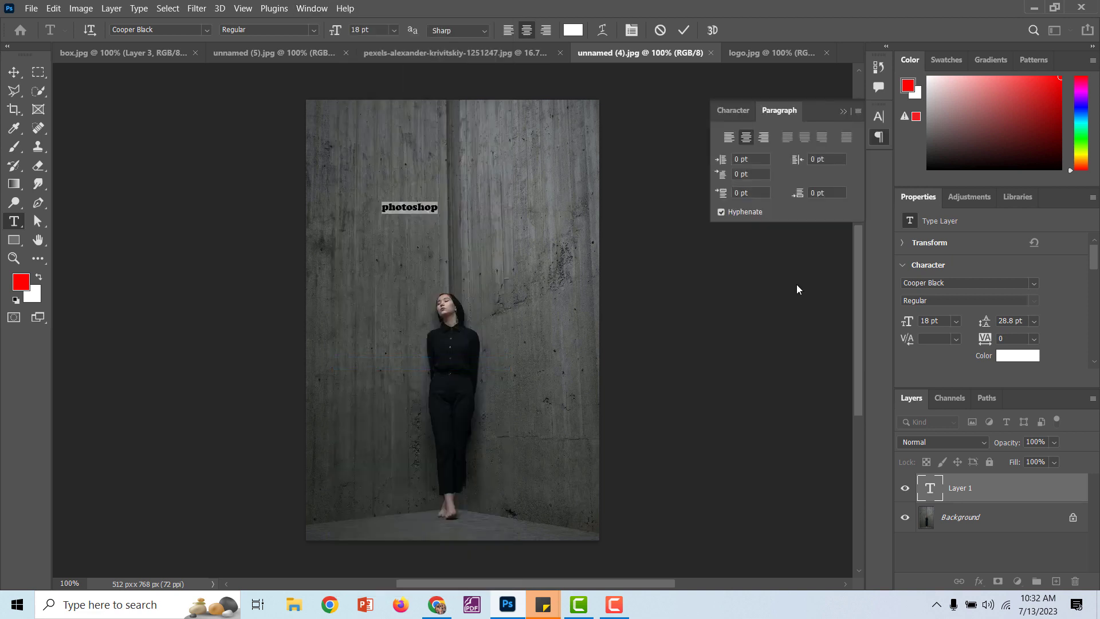
pyautogui.click(312, 8)
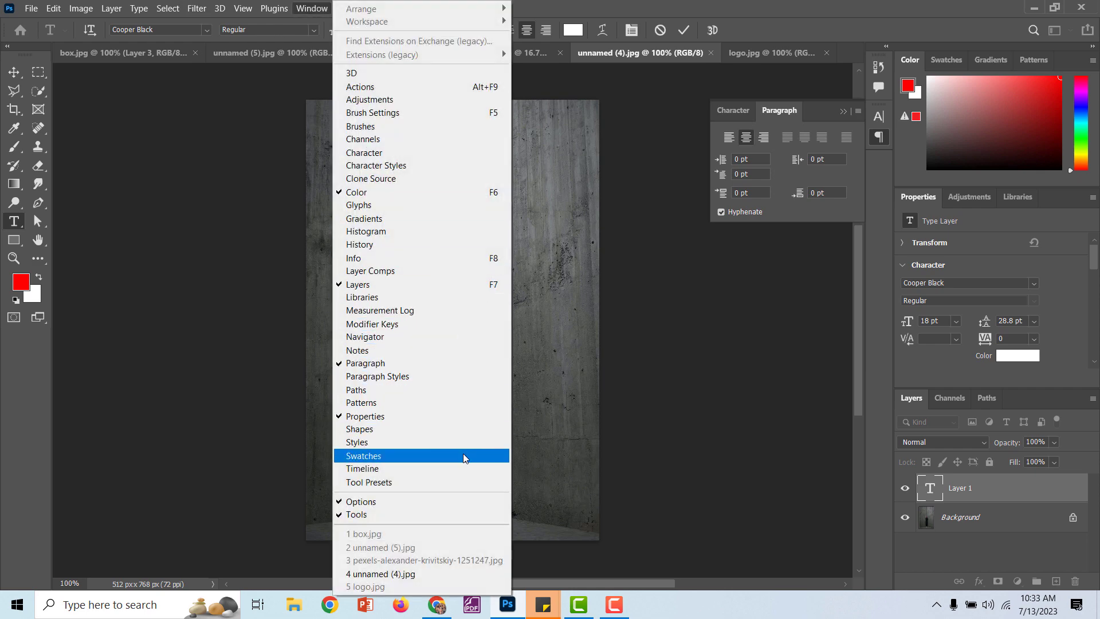
pyautogui.click(658, 387)
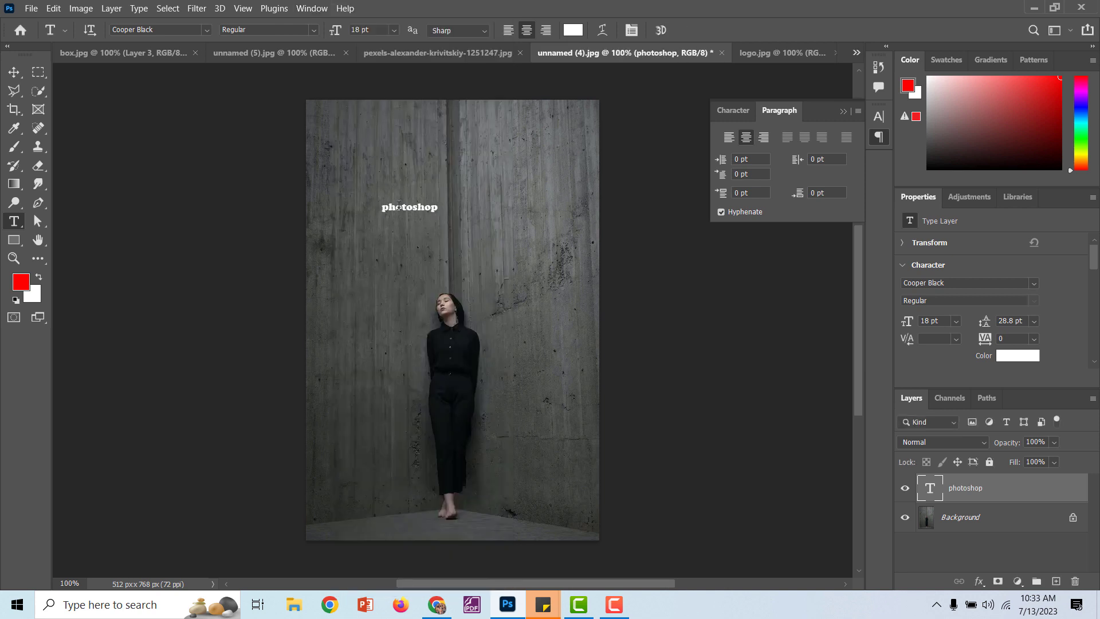
# - Retype the wall text in capitals as PHOTOSHOP and set its font size to 72 pt
pyautogui.doubleClick(400, 205)
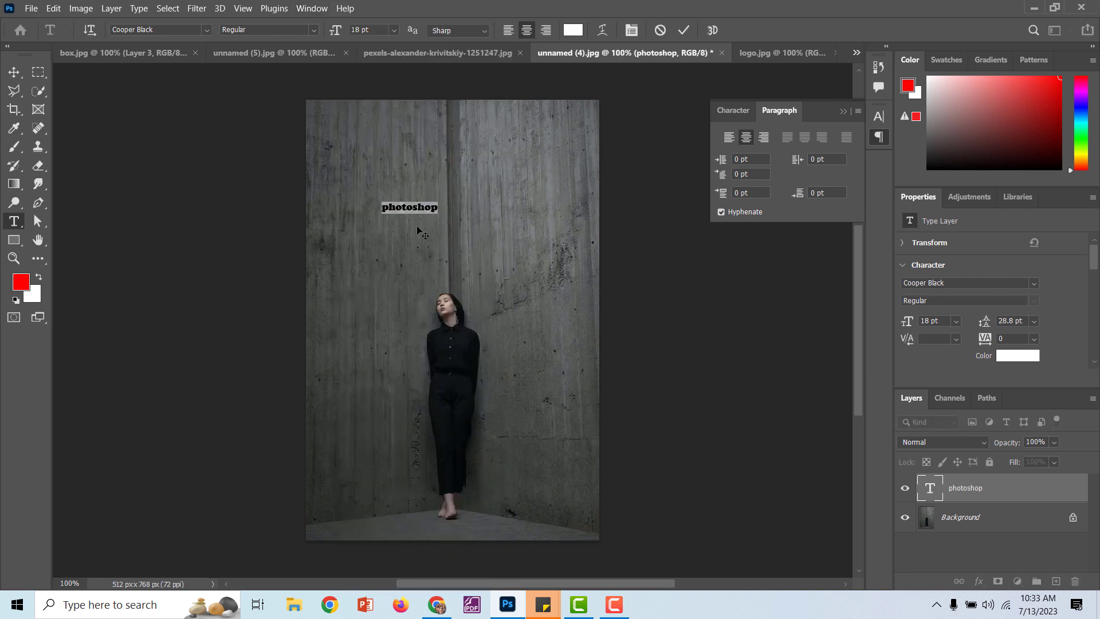
pyautogui.write('PHOT')
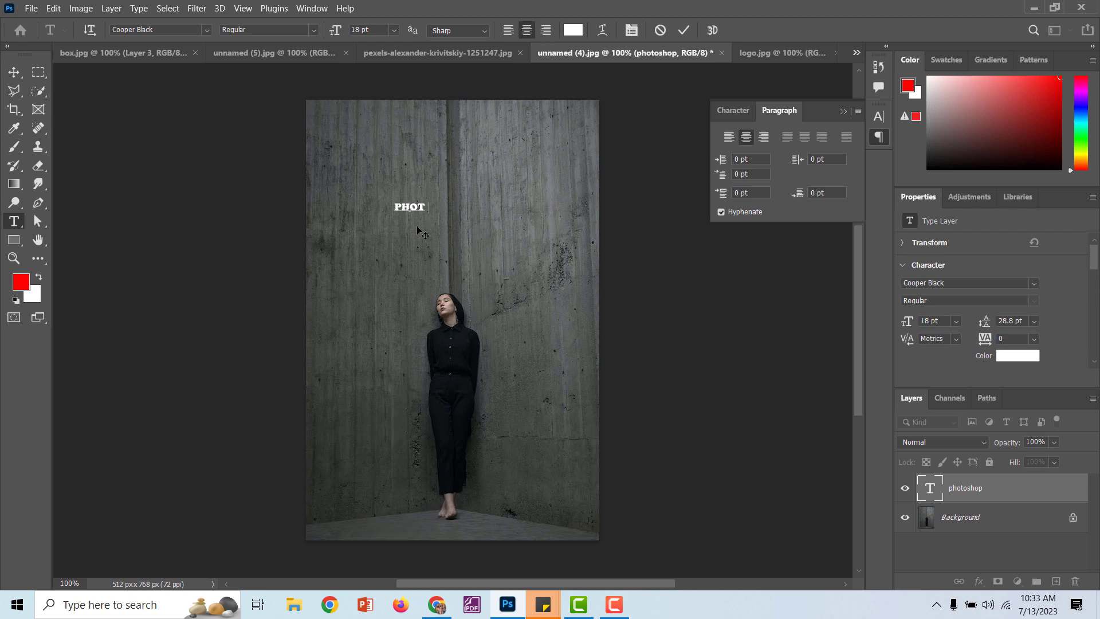
pyautogui.write('OSHOP')
pyautogui.doubleClick(418, 204)
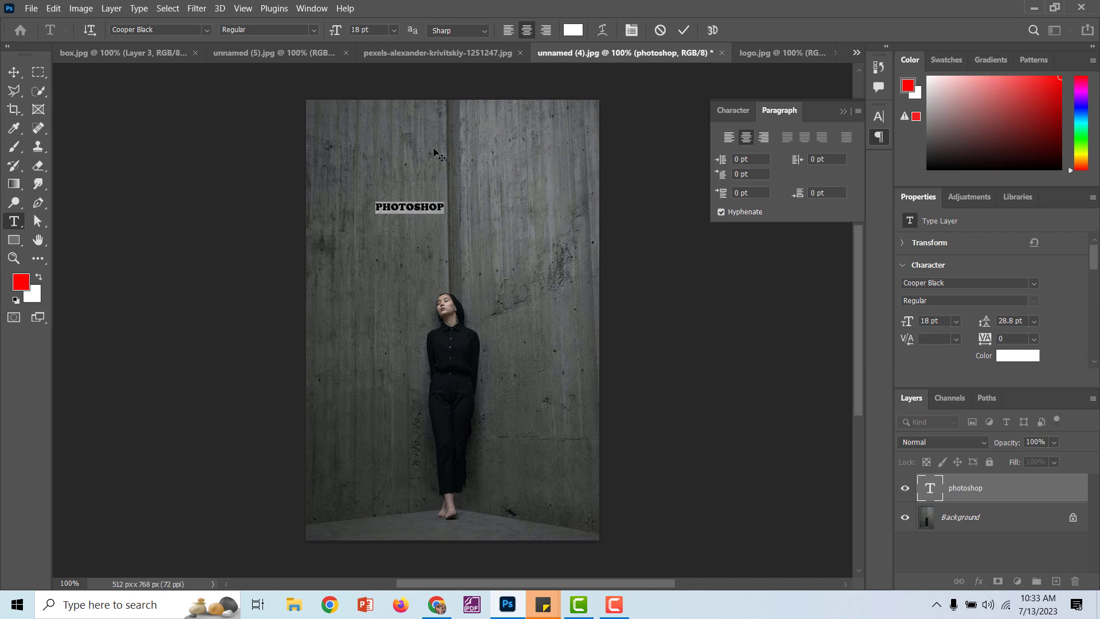
pyautogui.click(394, 30)
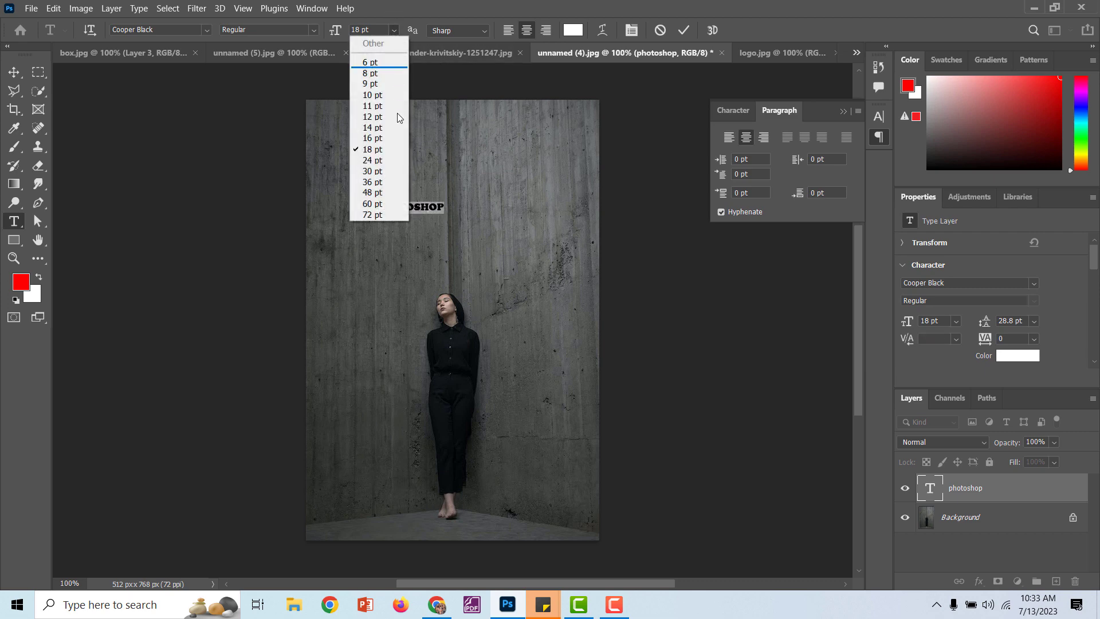
pyautogui.click(379, 211)
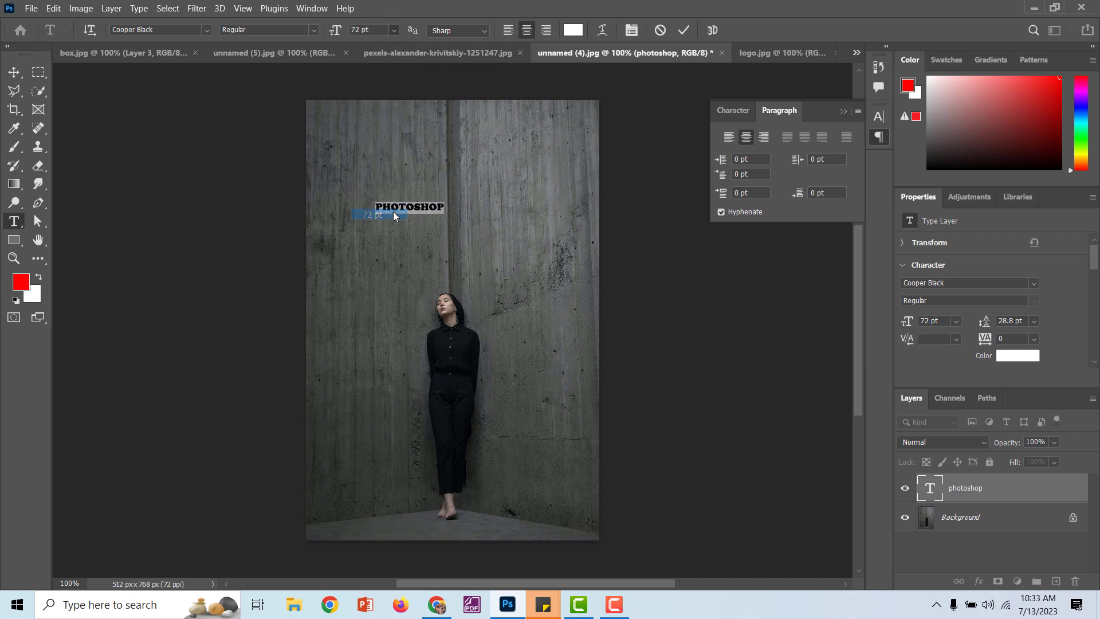
# - Move the PHOTOSHOP text to the middle of the walls and scale it down to about 77%, just above the woman's head
pyautogui.click(14, 72)
pyautogui.moveTo(457, 200); pyautogui.dragTo(523, 217)
pyautogui.press('ctrl')
pyautogui.hotkey('ctrl', 't')
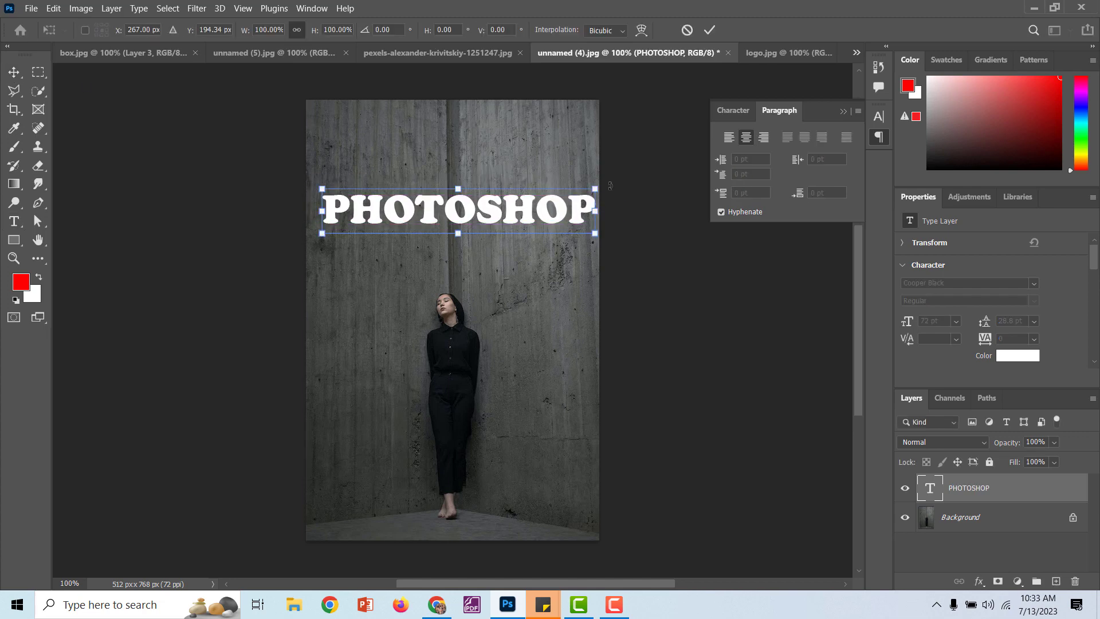
pyautogui.moveTo(594, 188); pyautogui.dragTo(502, 233)
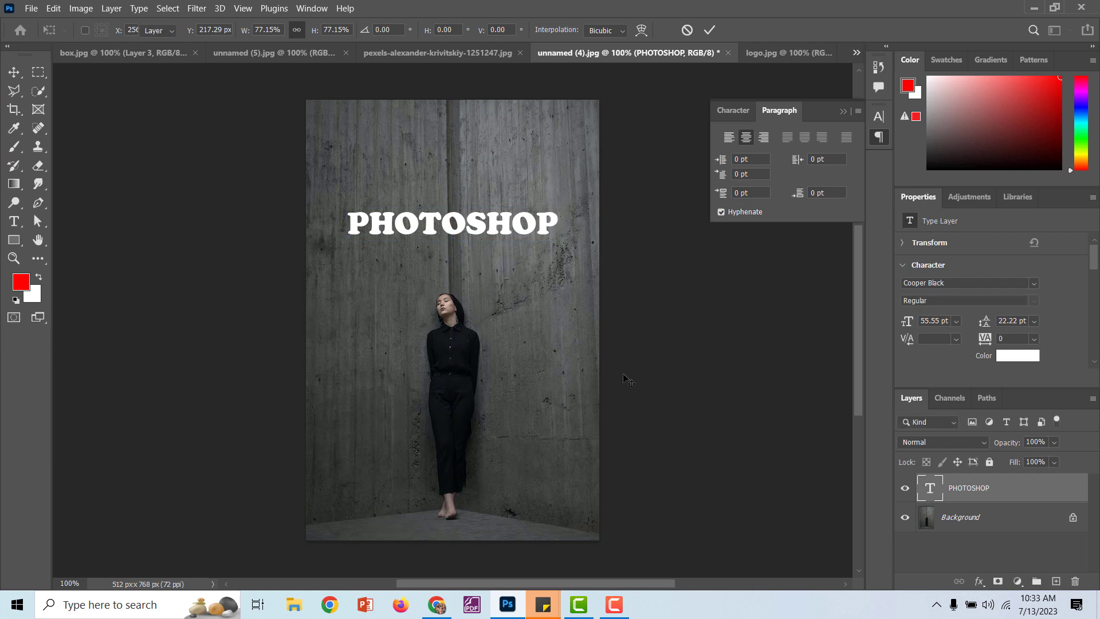
pyautogui.press('Return')
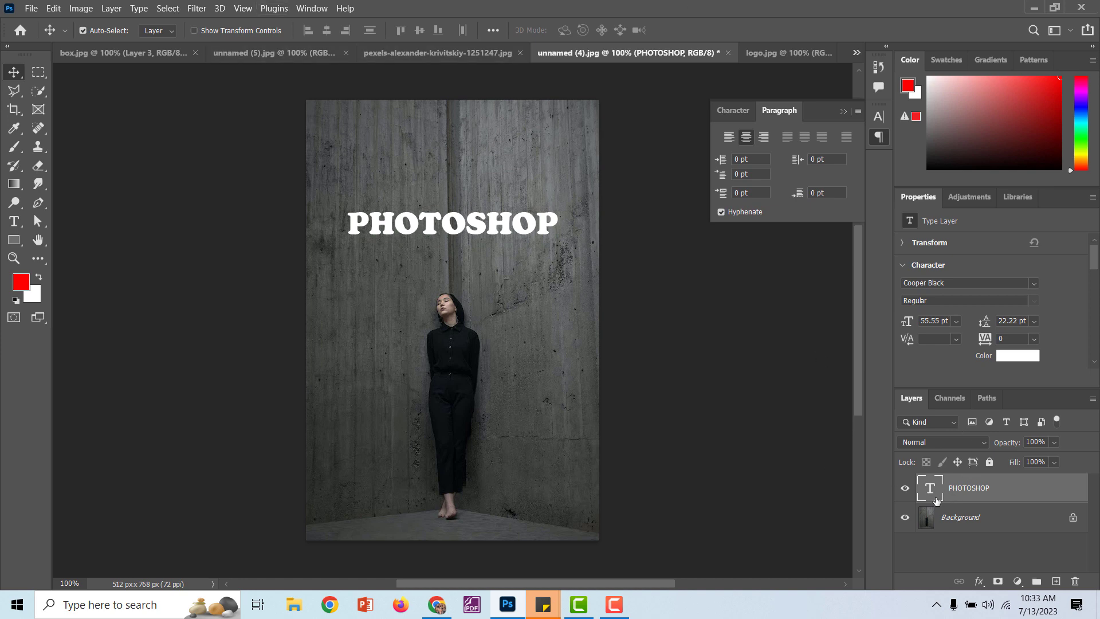
# - Select the outline of the PHOTOSHOP text, add a new empty layer, copy the text from its own layer and deselect it
pyautogui.press('ctrl')
pyautogui.keyDown('ctrl'); pyautogui.click(930, 495); pyautogui.keyUp('ctrl')
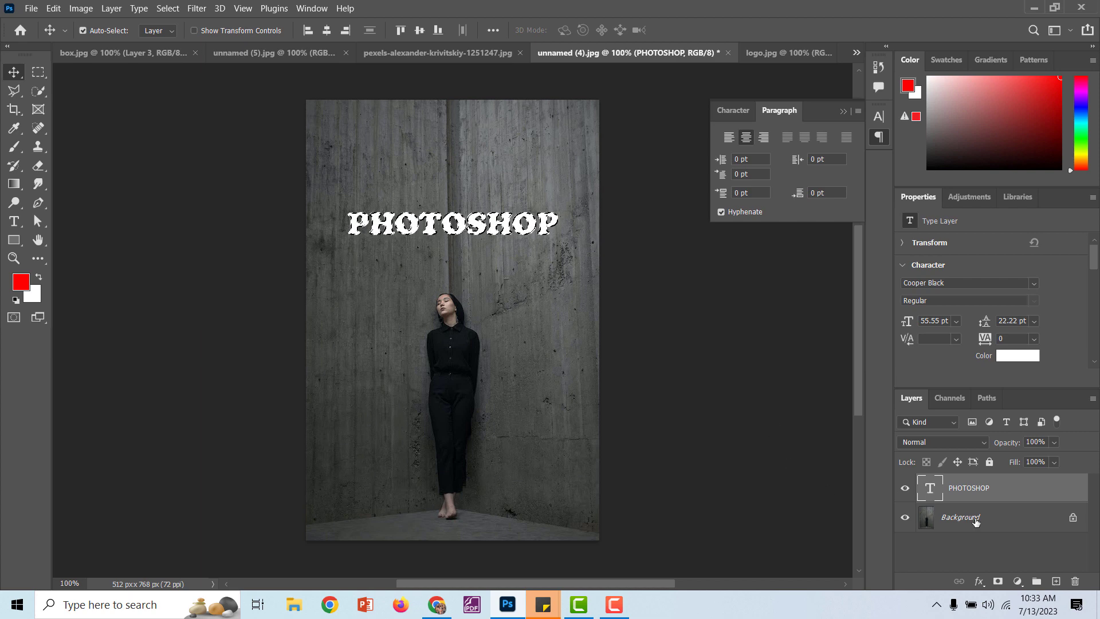
pyautogui.press('ctrl')
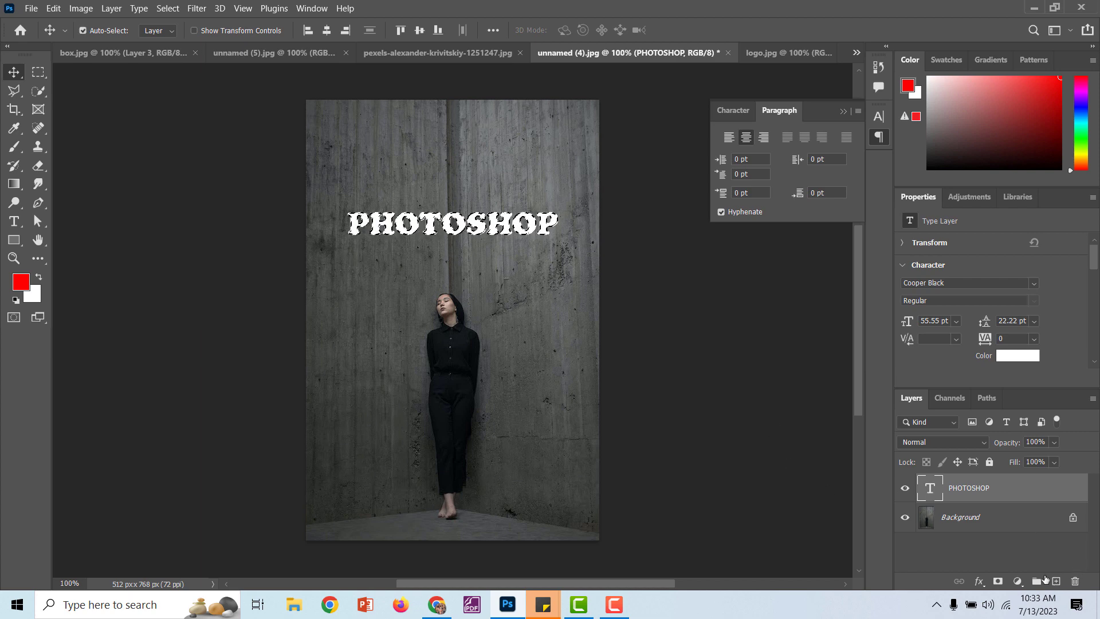
pyautogui.click(1056, 581)
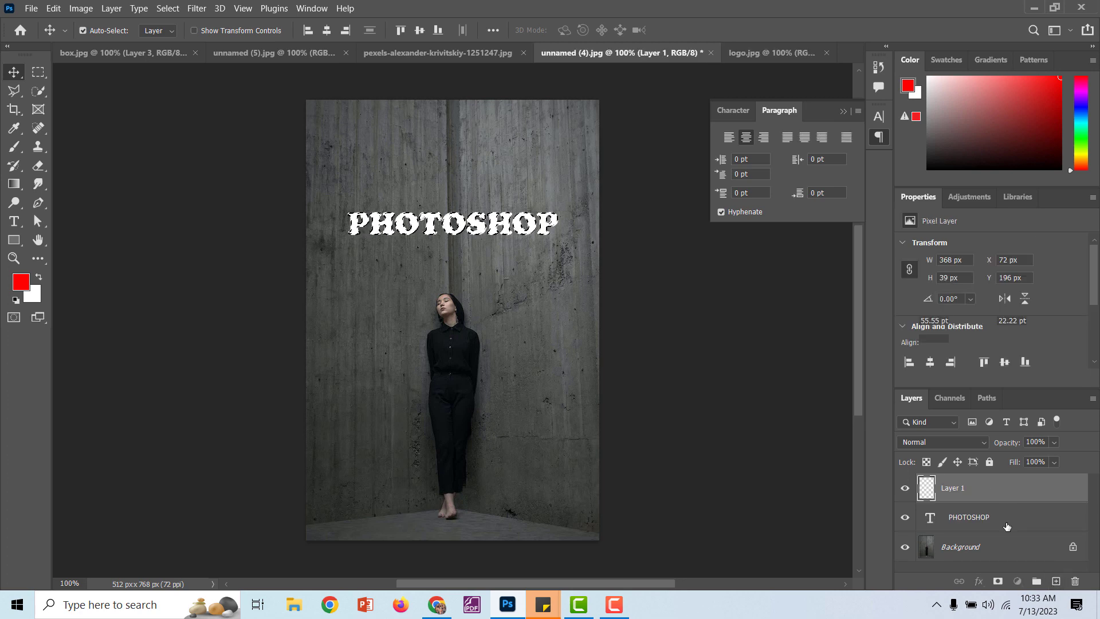
pyautogui.click(984, 518)
pyautogui.press('ctrl')
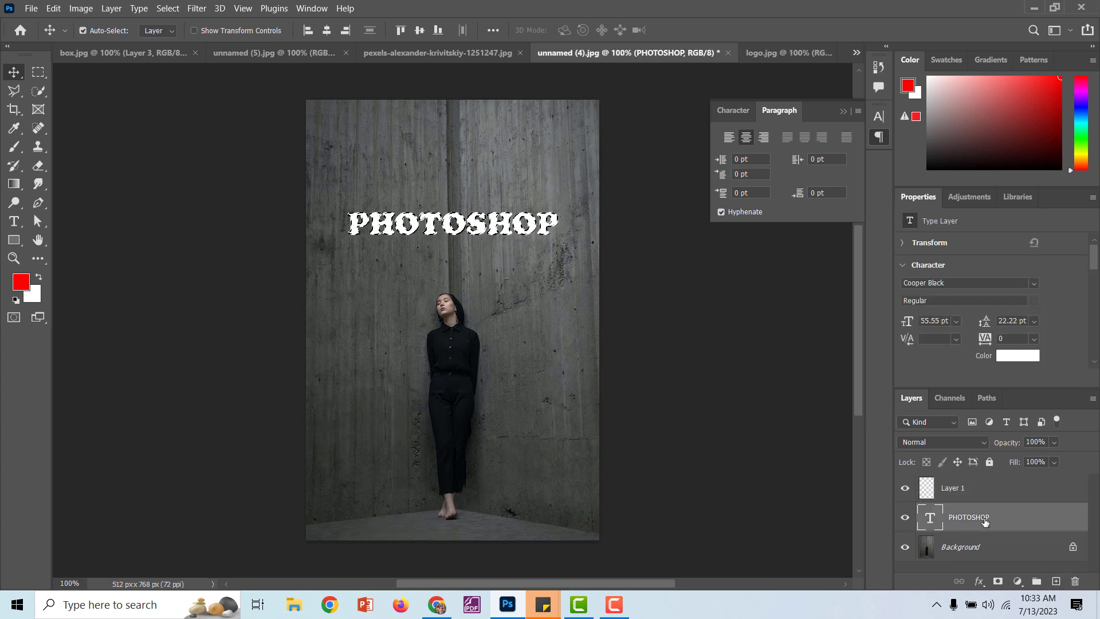
pyautogui.press('ctrl')
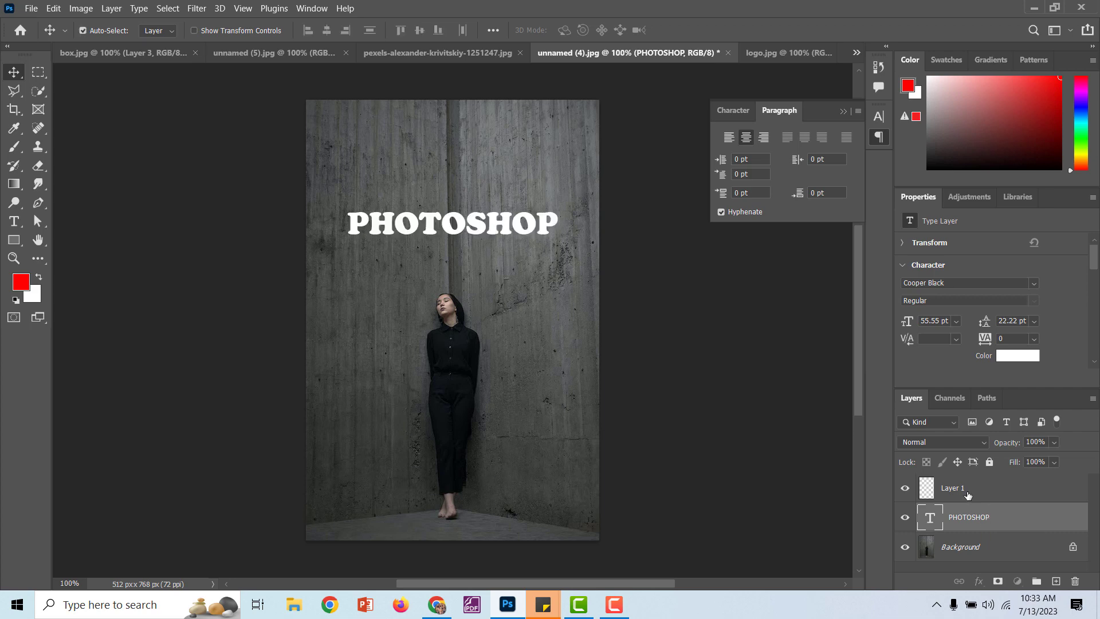
# - Select the PHOTOSHOP text's outline once more to copy it, clear the selection and make the empty Layer 1 active
pyautogui.click(967, 494)
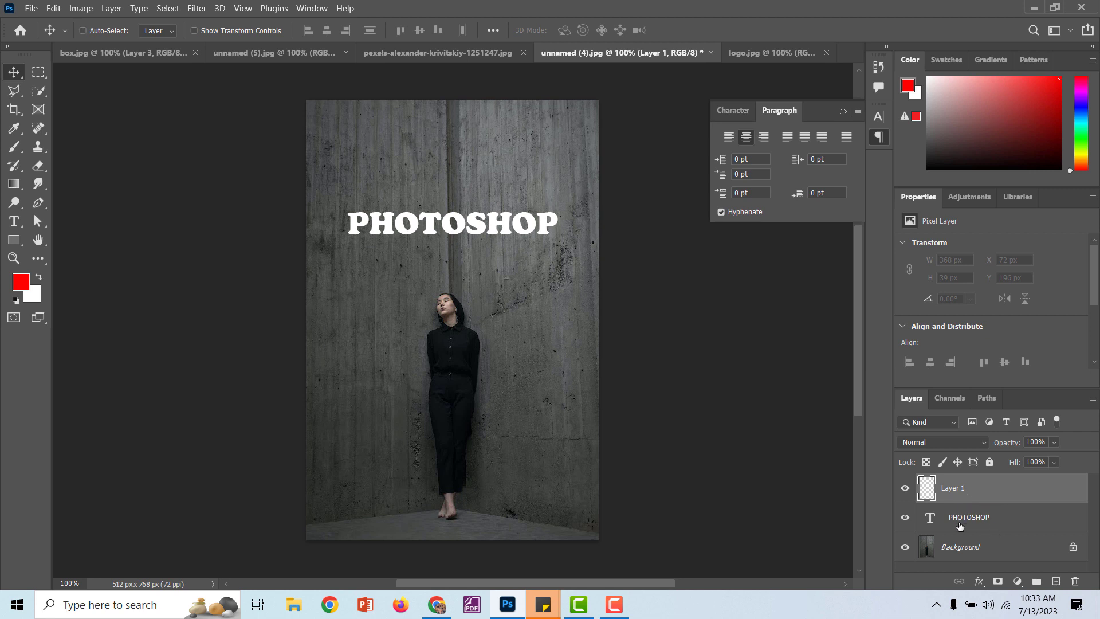
pyautogui.press('ctrl')
pyautogui.click(960, 525)
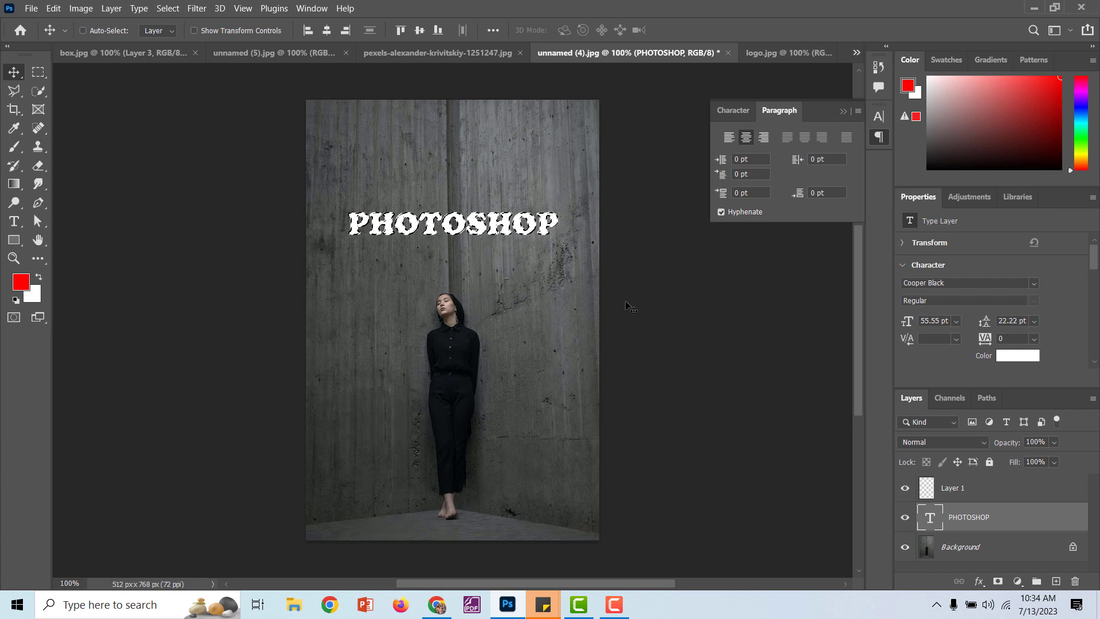
pyautogui.press('c')
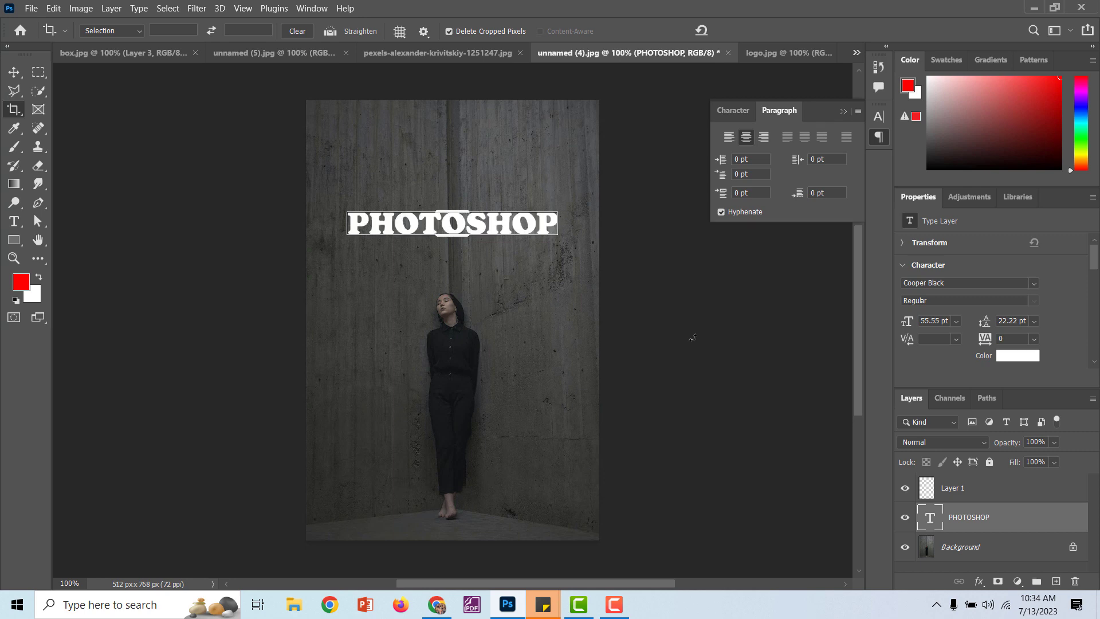
pyautogui.click(15, 75)
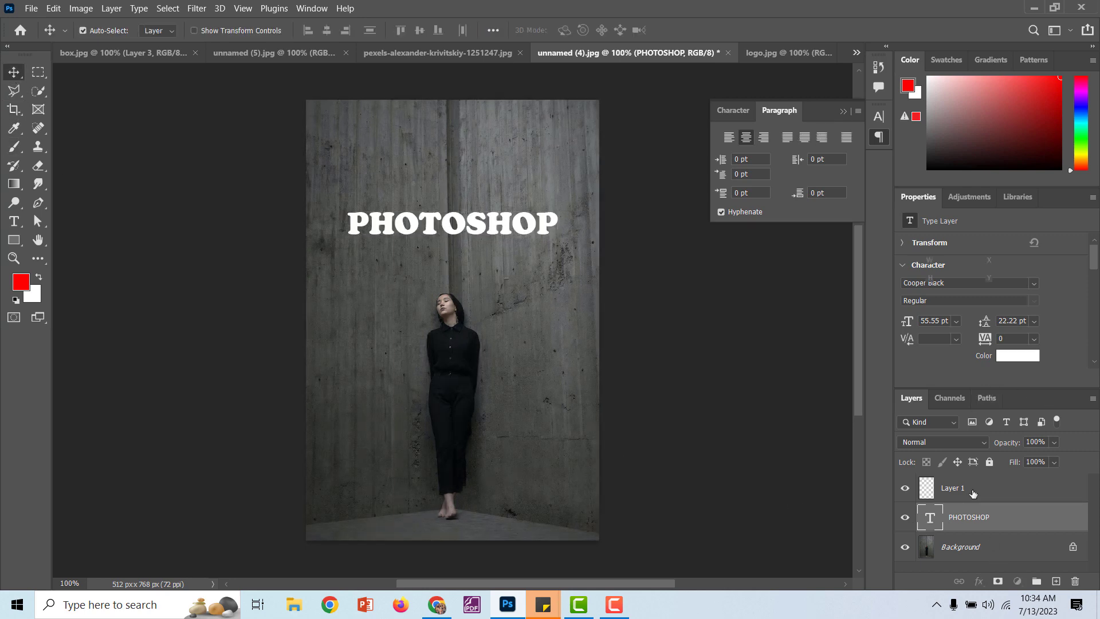
pyautogui.click(972, 491)
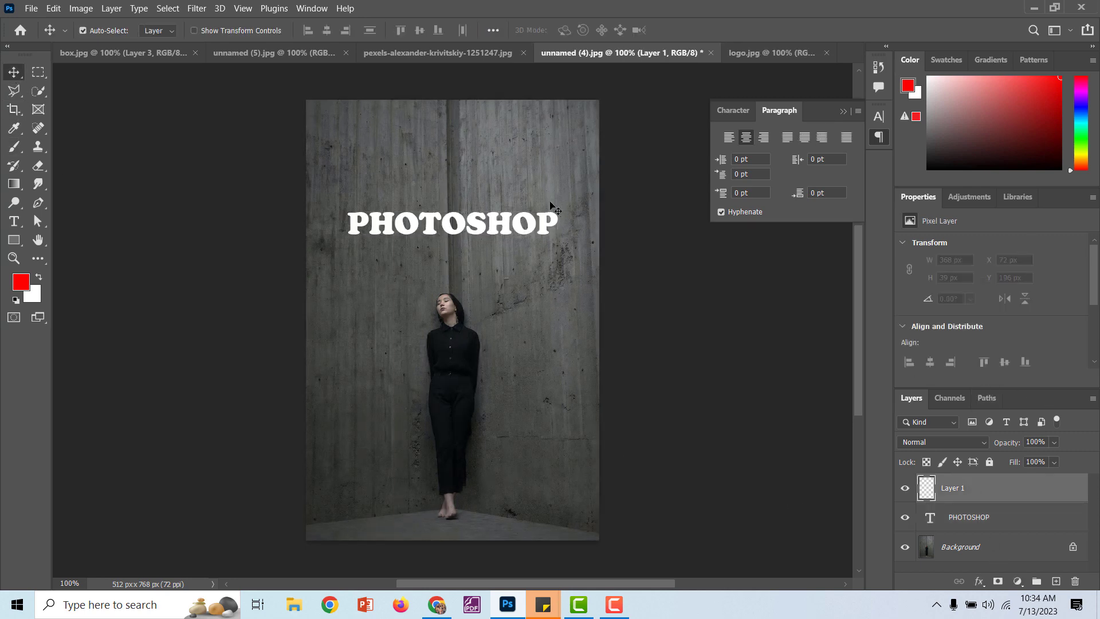
pyautogui.click(197, 9)
pyautogui.click(234, 147)
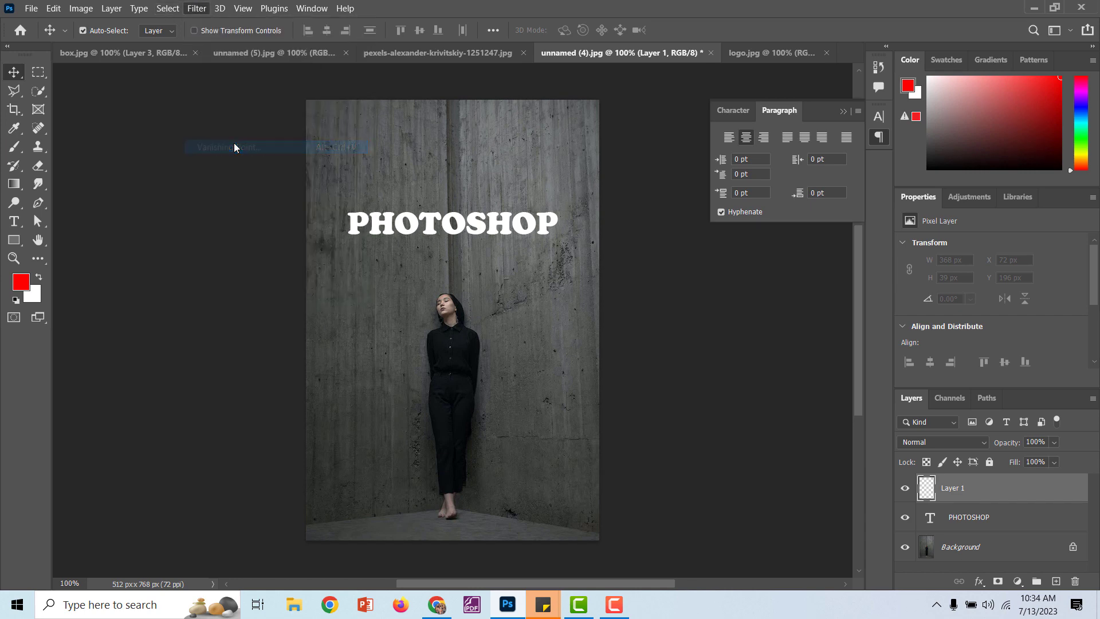
pyautogui.click(1051, 61)
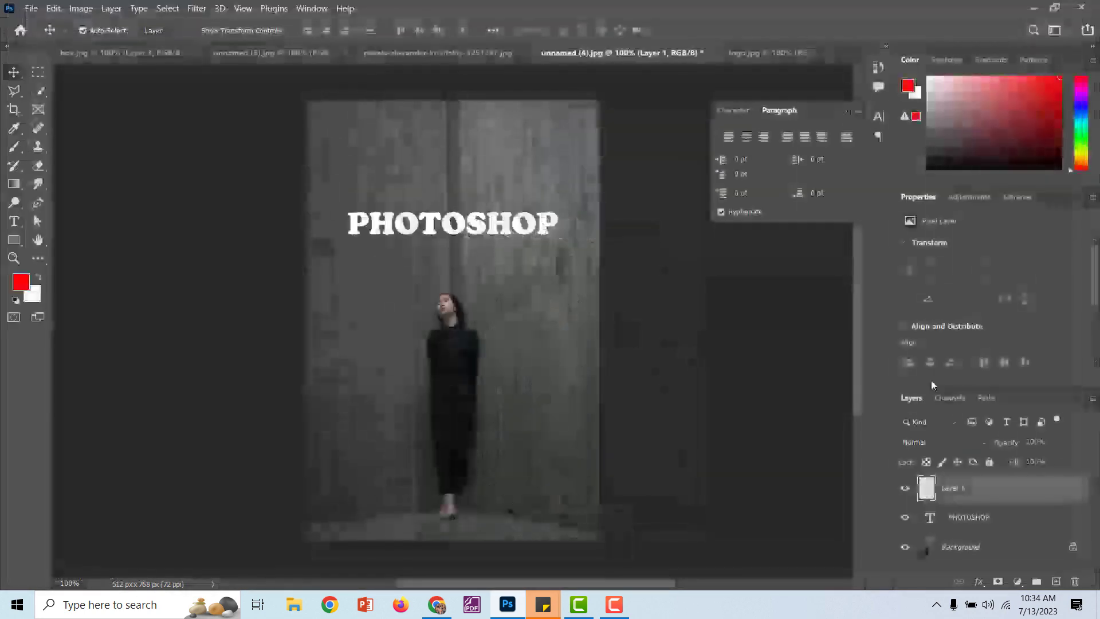
# - Hide the PHOTOSHOP text layer, open the Vanishing Point filter on Layer 1 and outline a perspective plane on the left wall up to the corner
pyautogui.click(904, 518)
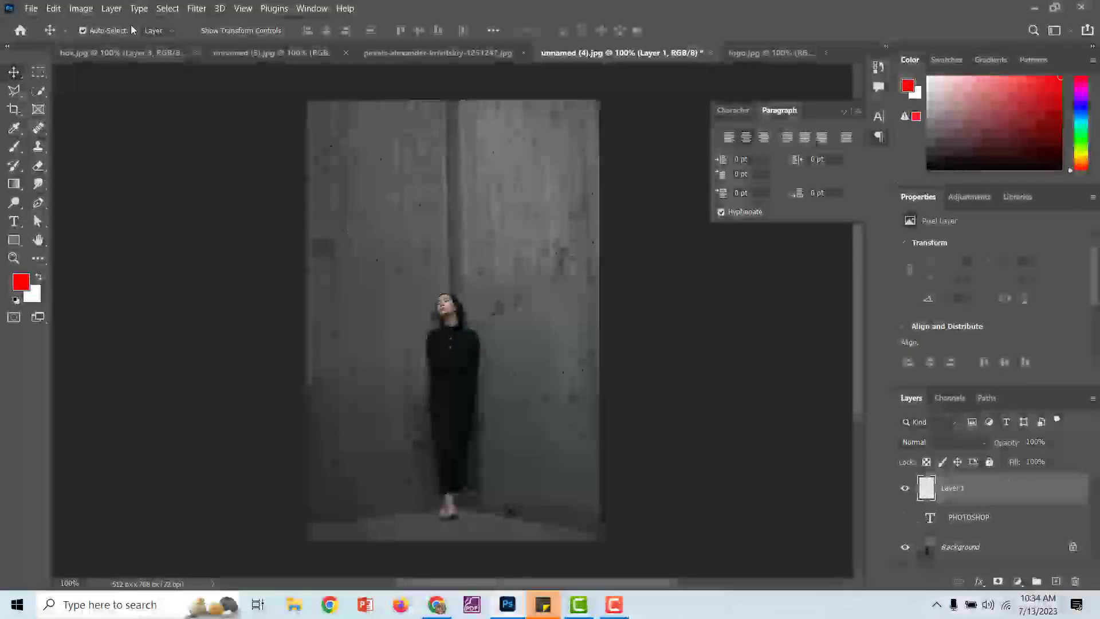
pyautogui.click(196, 9)
pyautogui.click(256, 148)
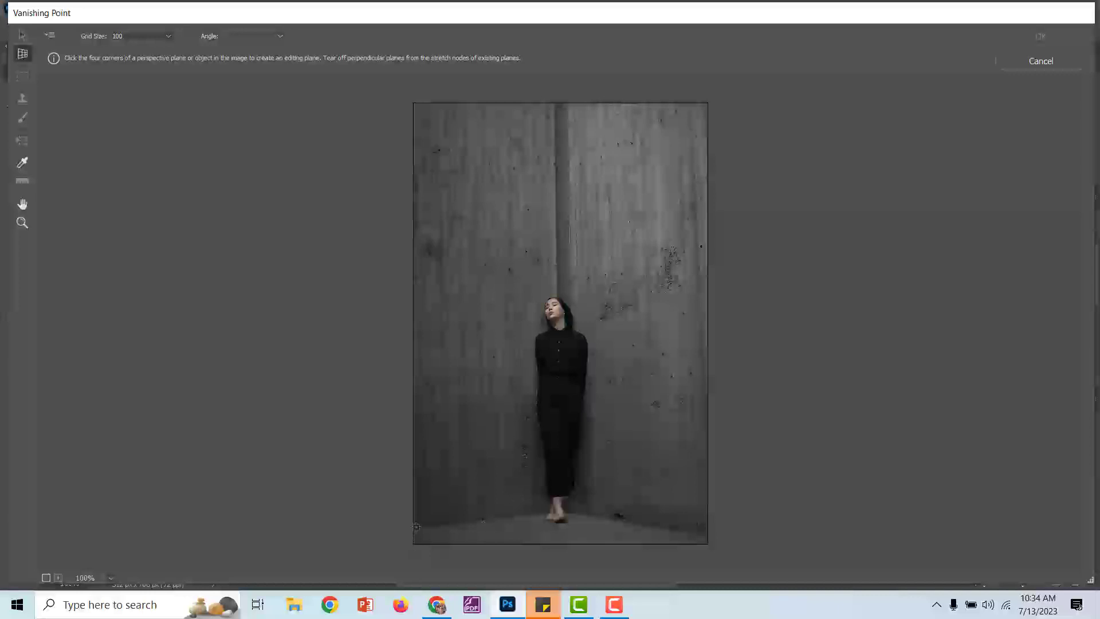
pyautogui.click(416, 529)
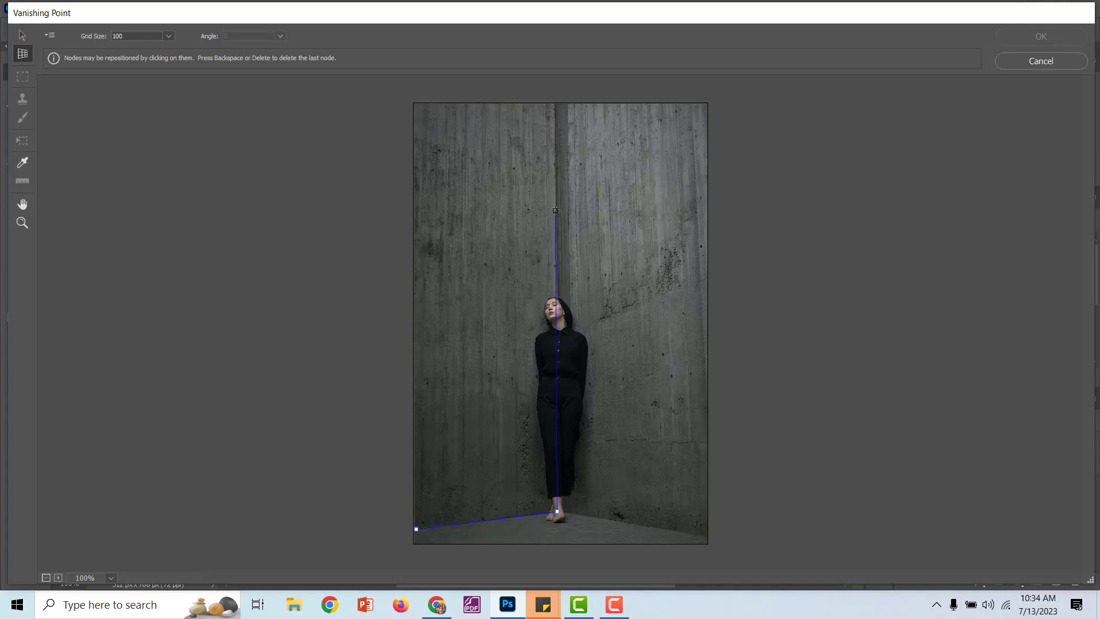
pyautogui.click(556, 209)
pyautogui.click(411, 178)
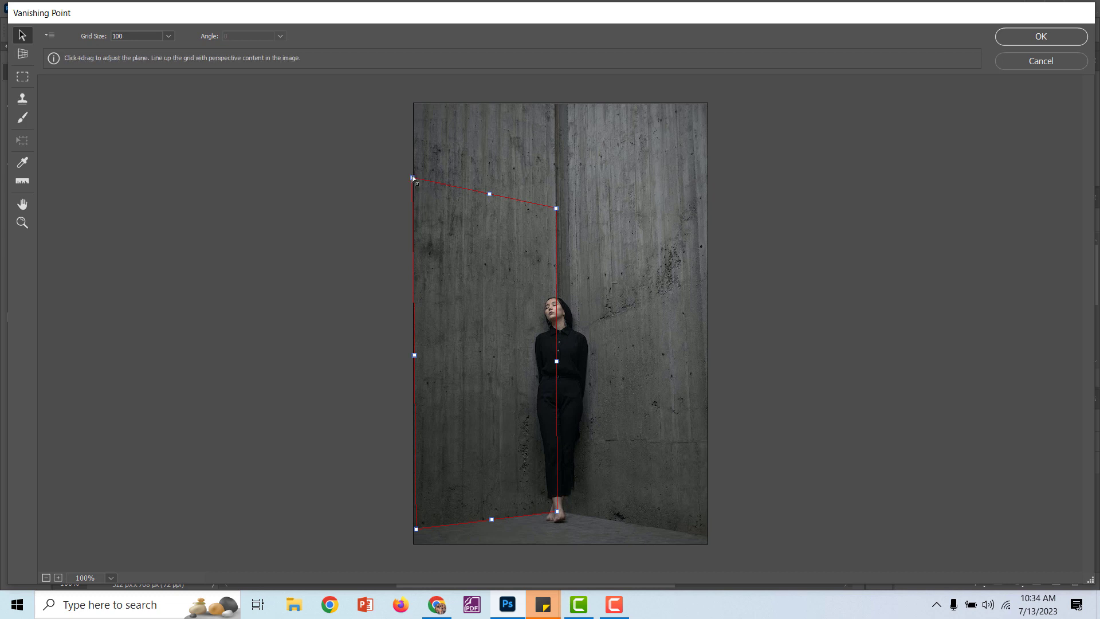
# - Adjust the left wall plane's upper outer corner until its perspective grid turns blue, and lower its top edge slightly
pyautogui.moveTo(412, 178); pyautogui.dragTo(414, 179)
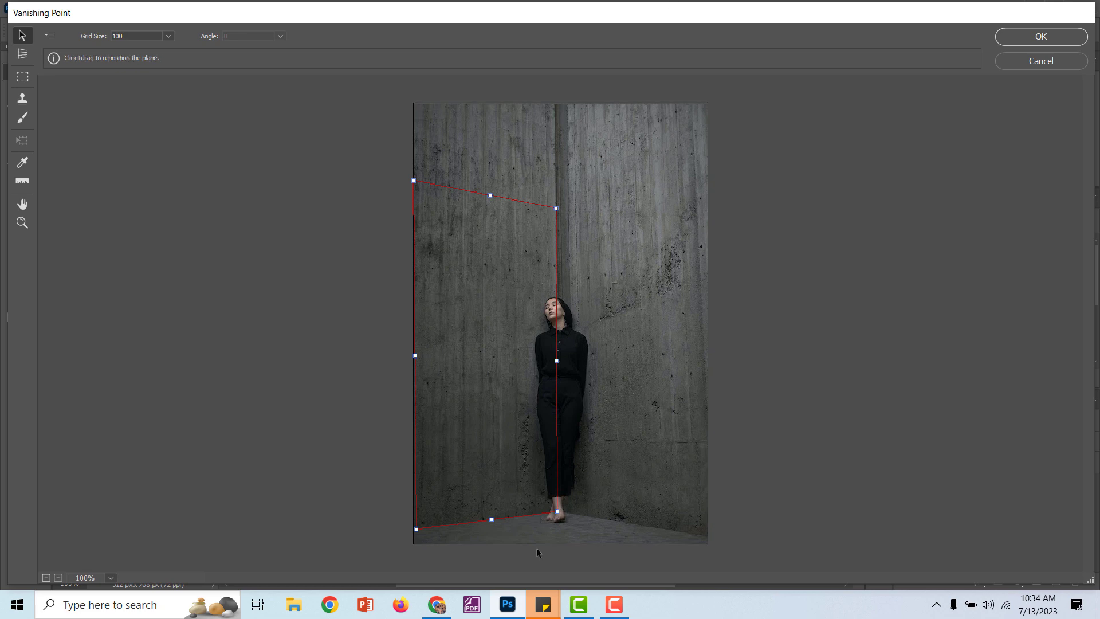
pyautogui.moveTo(425, 185)
pyautogui.mouseDown()
pyautogui.moveTo(424, 196)
pyautogui.moveTo(417, 170)
pyautogui.mouseUp()
pyautogui.hotkey('ctrl', 'z')
pyautogui.click(413, 179)
pyautogui.moveTo(412, 180)
pyautogui.mouseDown()
pyautogui.moveTo(414, 170)
pyautogui.moveTo(419, 188)
pyautogui.moveTo(415, 171)
pyautogui.mouseUp()
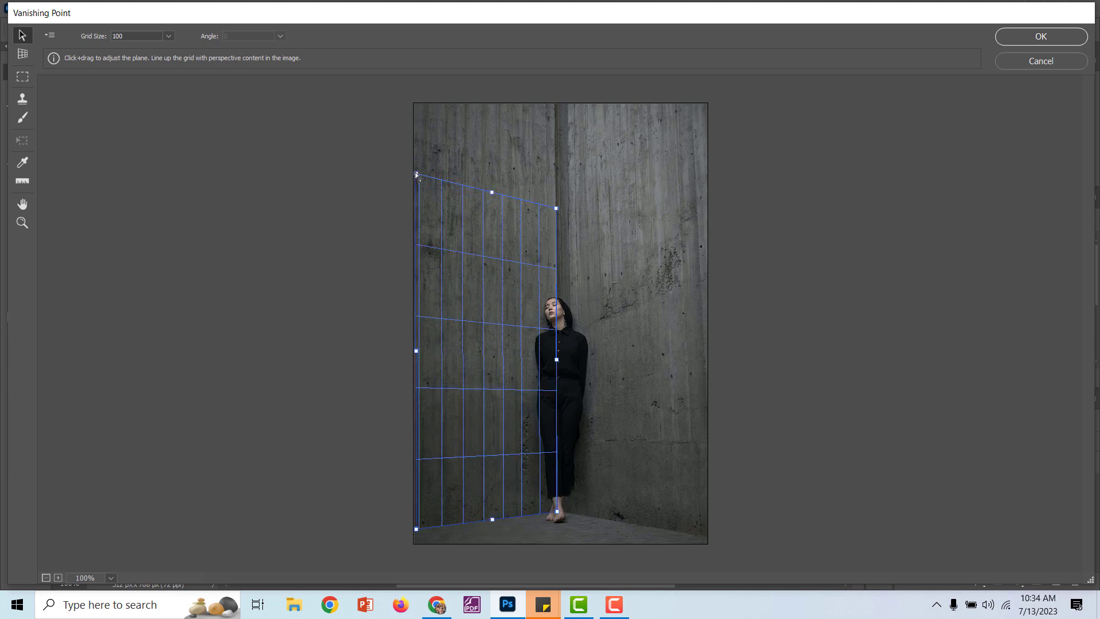
pyautogui.click(418, 534)
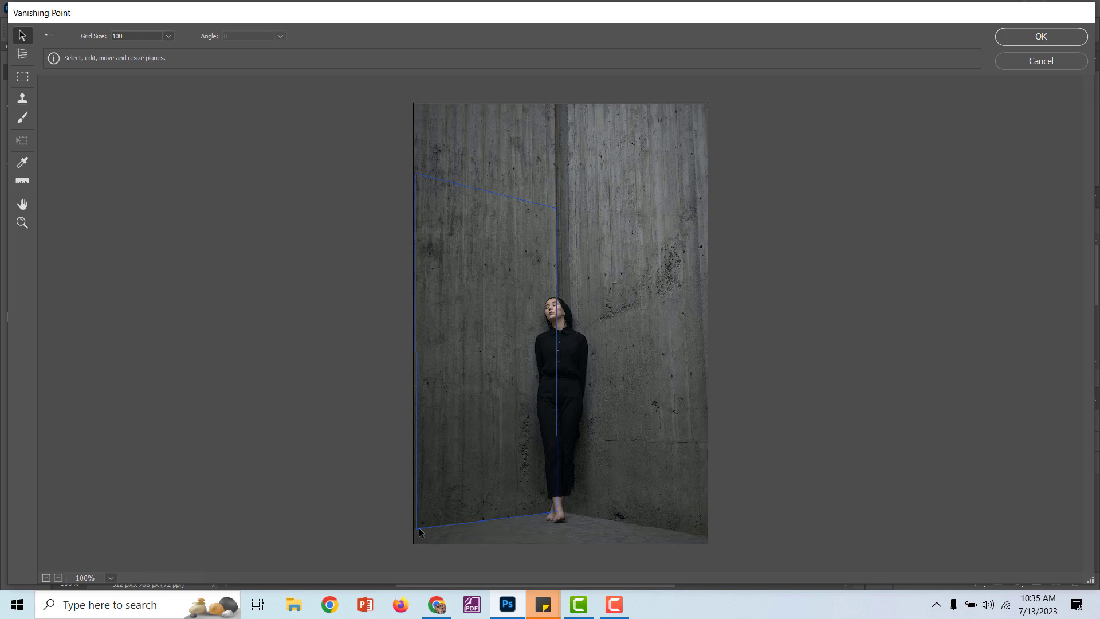
pyautogui.click(452, 186)
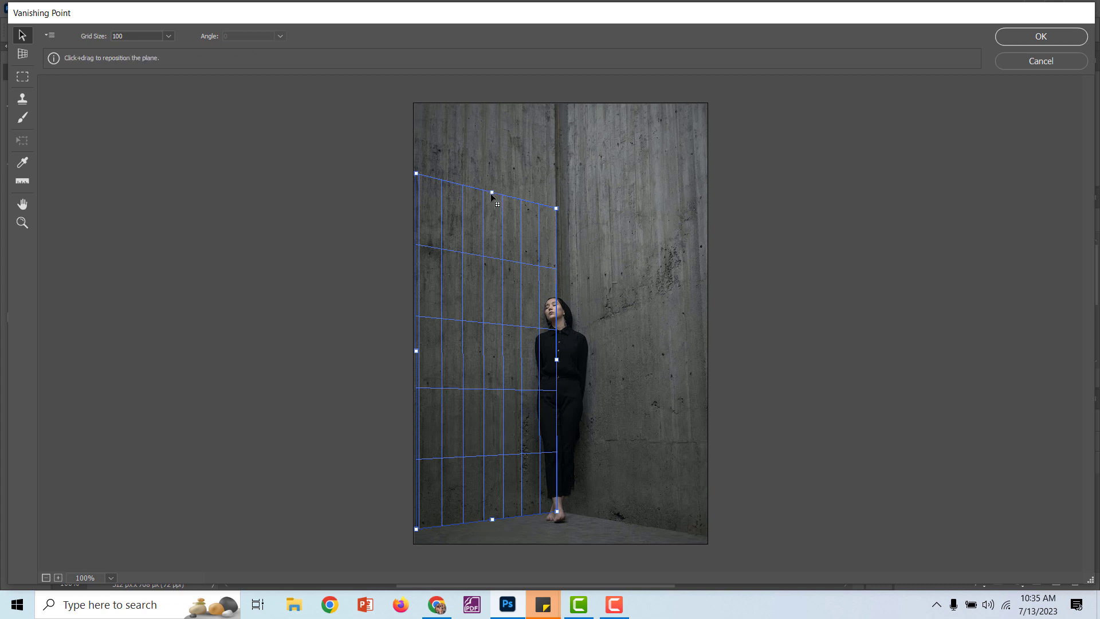
pyautogui.moveTo(491, 194)
pyautogui.mouseDown()
pyautogui.moveTo(492, 232)
pyautogui.moveTo(480, 171)
pyautogui.moveTo(480, 189)
pyautogui.mouseUp()
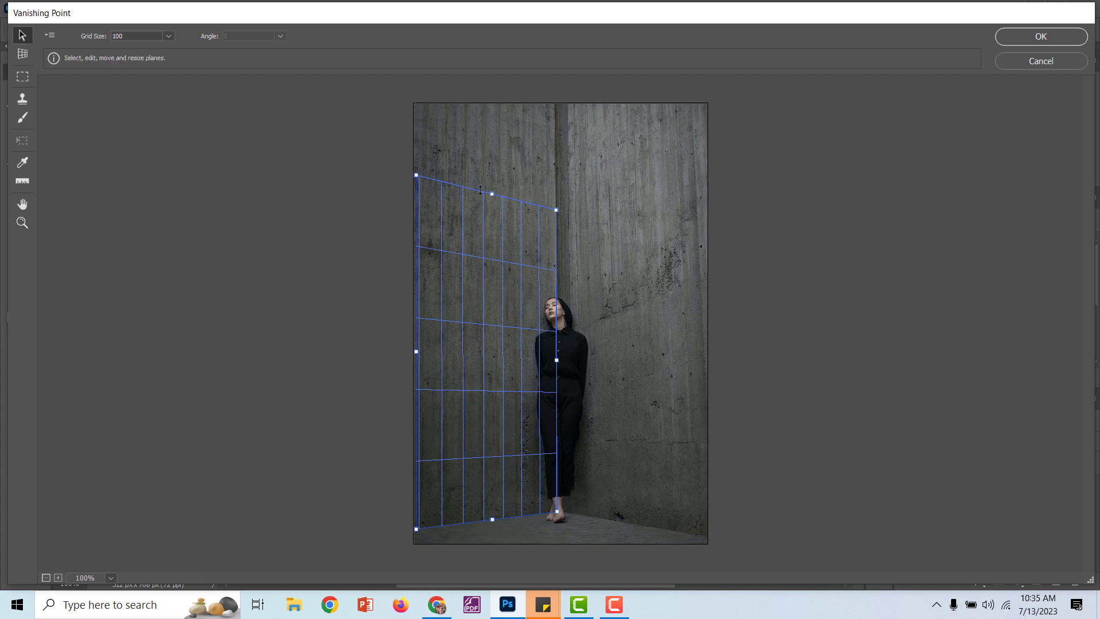
# - Tear off a perpendicular plane from the left plane's edge at the wall corner and stretch it across the right wall to the photo's edge
pyautogui.click(26, 59)
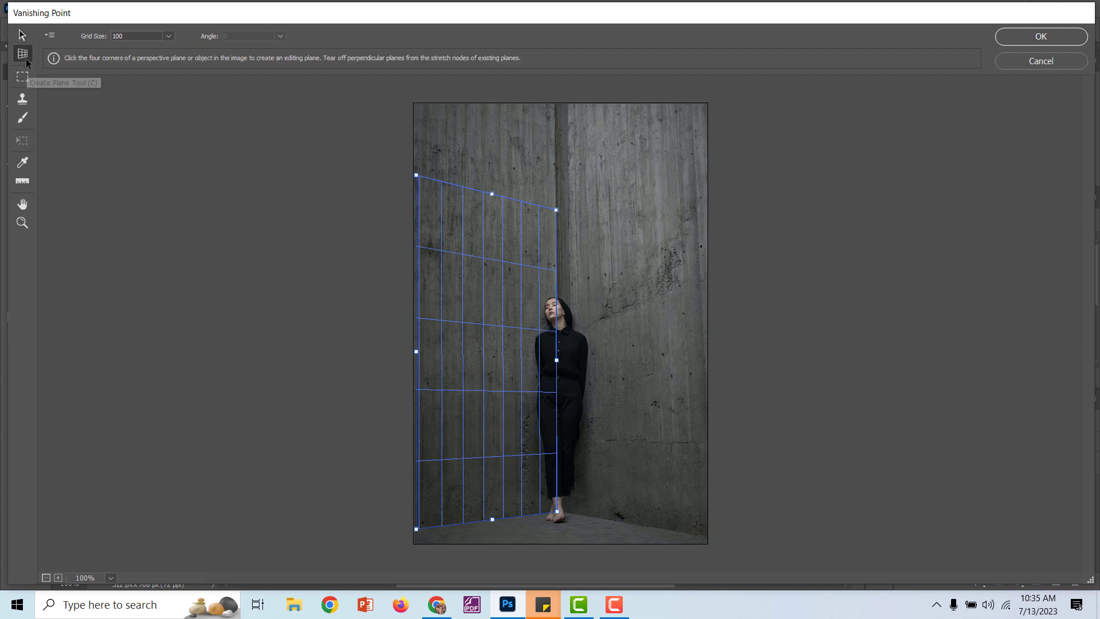
pyautogui.press('alt')
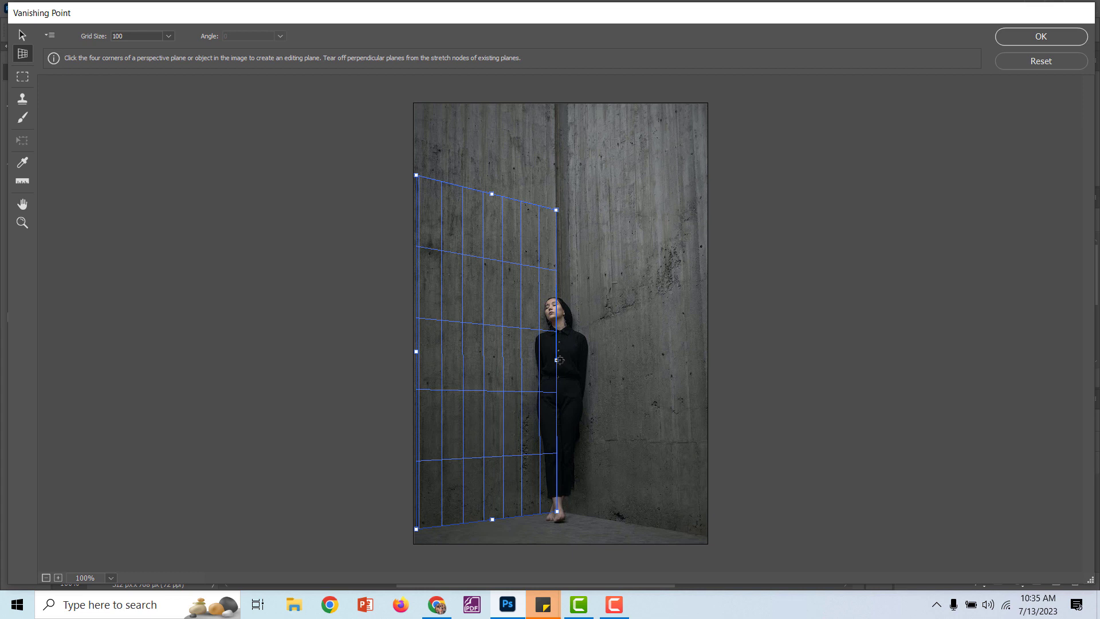
pyautogui.moveTo(560, 360); pyautogui.dragTo(710, 383)
pyautogui.press('v')
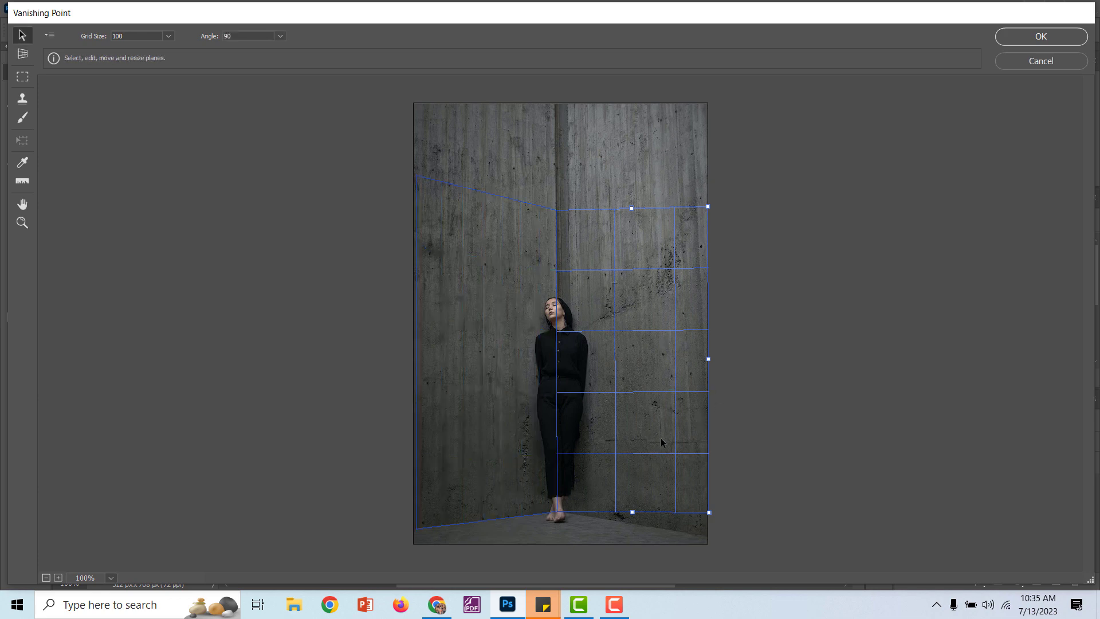
# - Raise the right wall plane's upper outer corner and lower its bottom outer corner to the floor line so the grid follows the wall's perspective
pyautogui.click(528, 205)
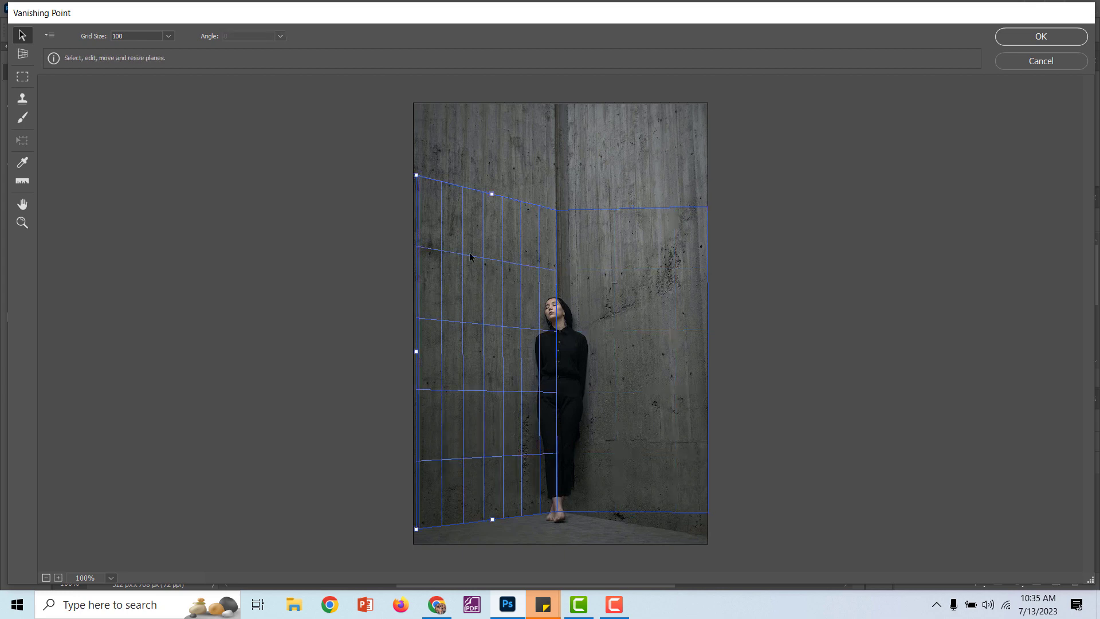
pyautogui.click(680, 211)
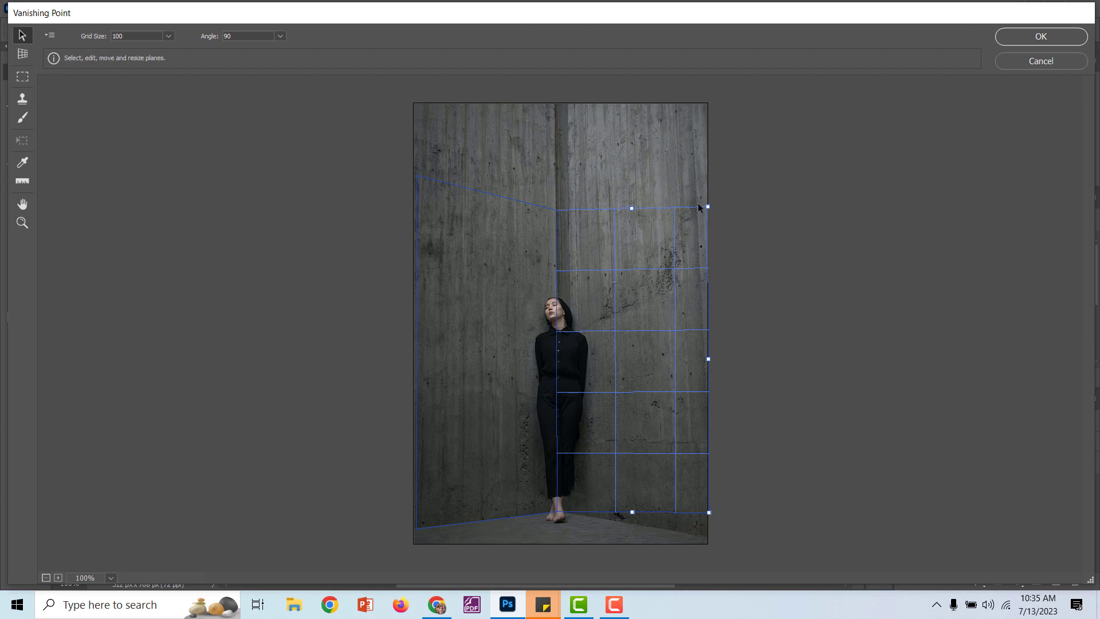
pyautogui.click(460, 190)
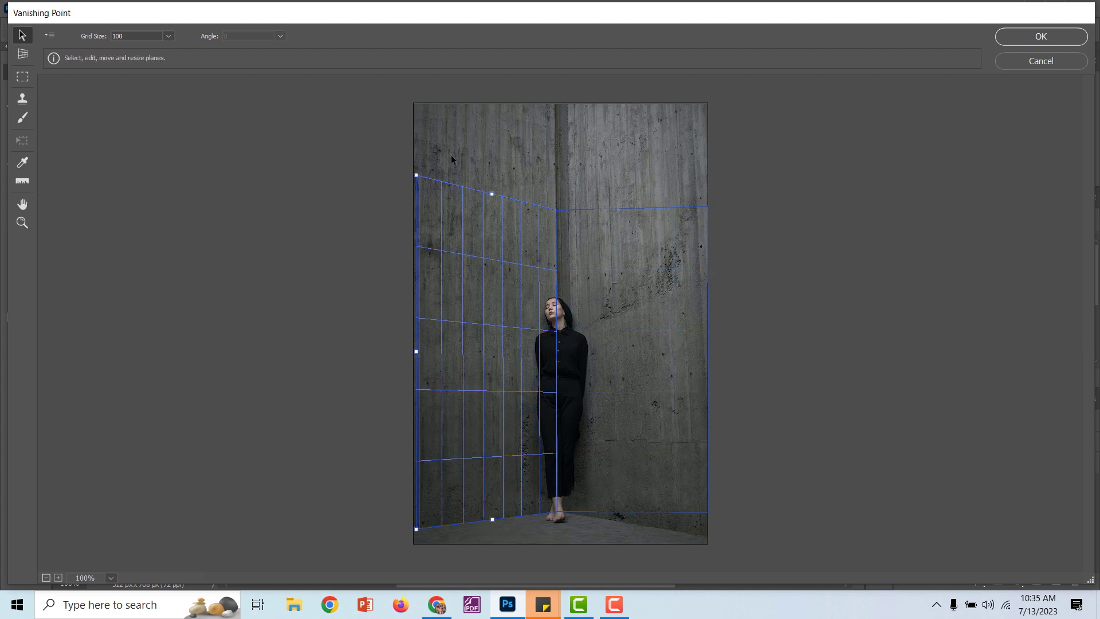
pyautogui.click(654, 211)
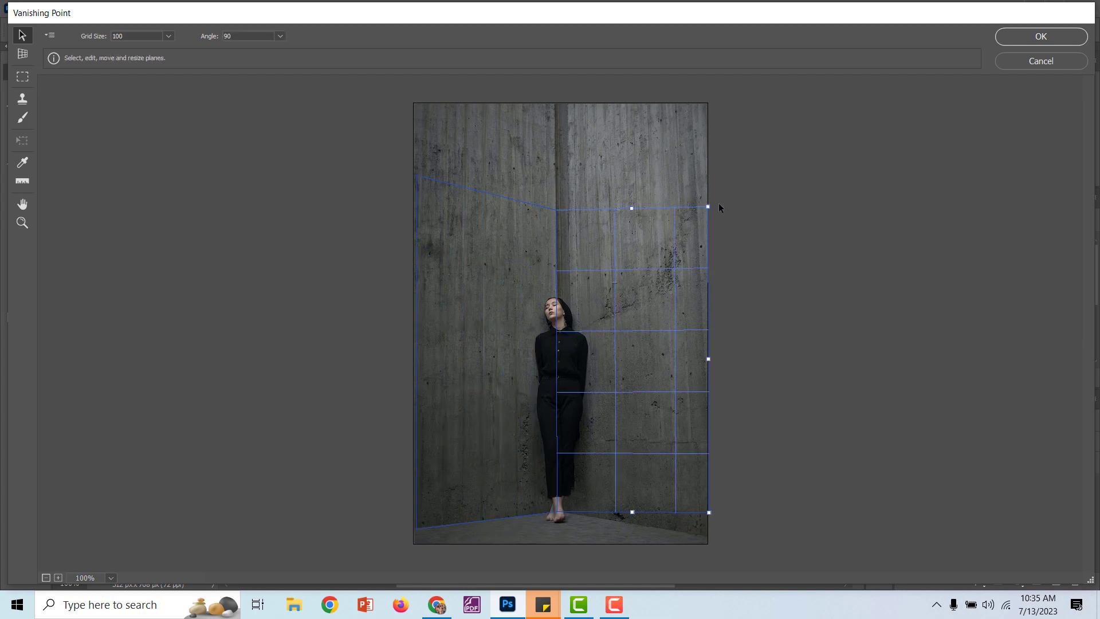
pyautogui.moveTo(709, 208); pyautogui.dragTo(708, 189)
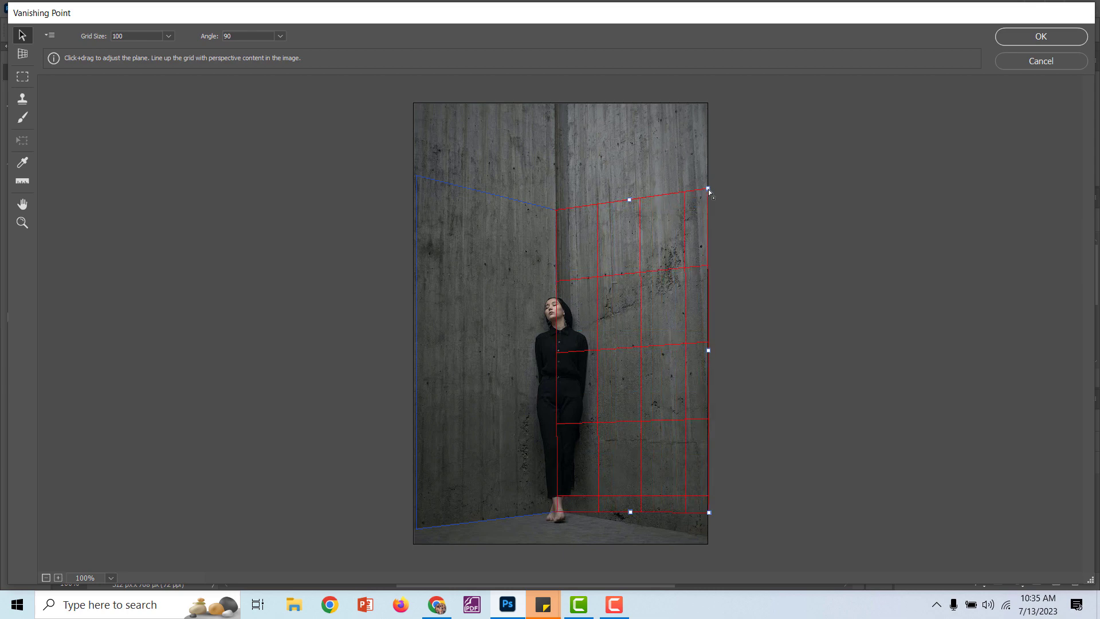
pyautogui.click(707, 520)
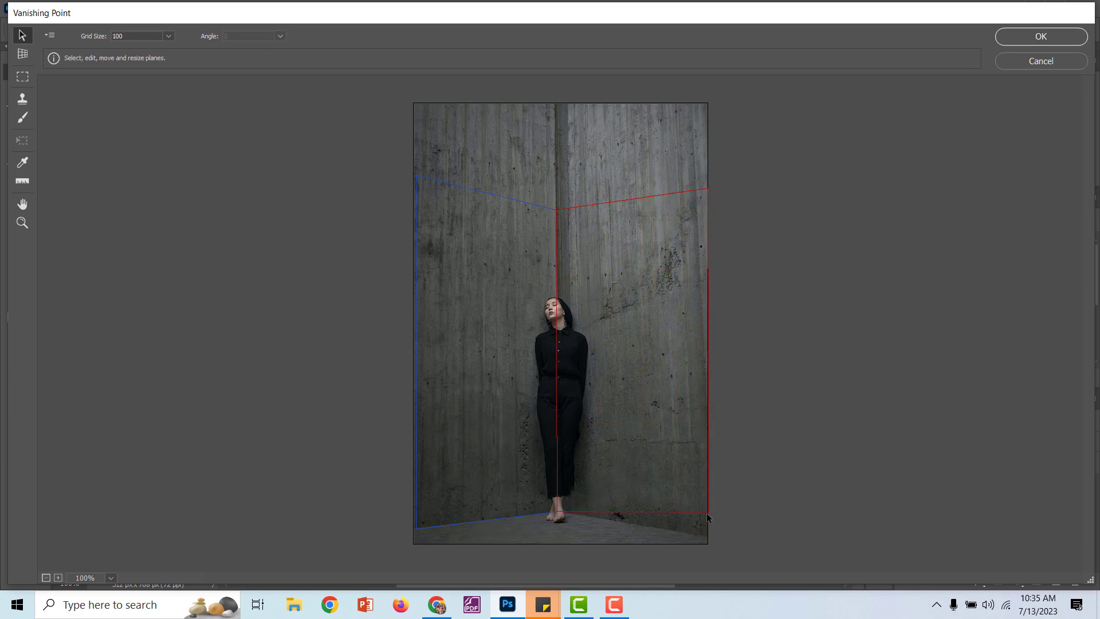
pyautogui.click(707, 512)
pyautogui.moveTo(707, 513); pyautogui.dragTo(705, 536)
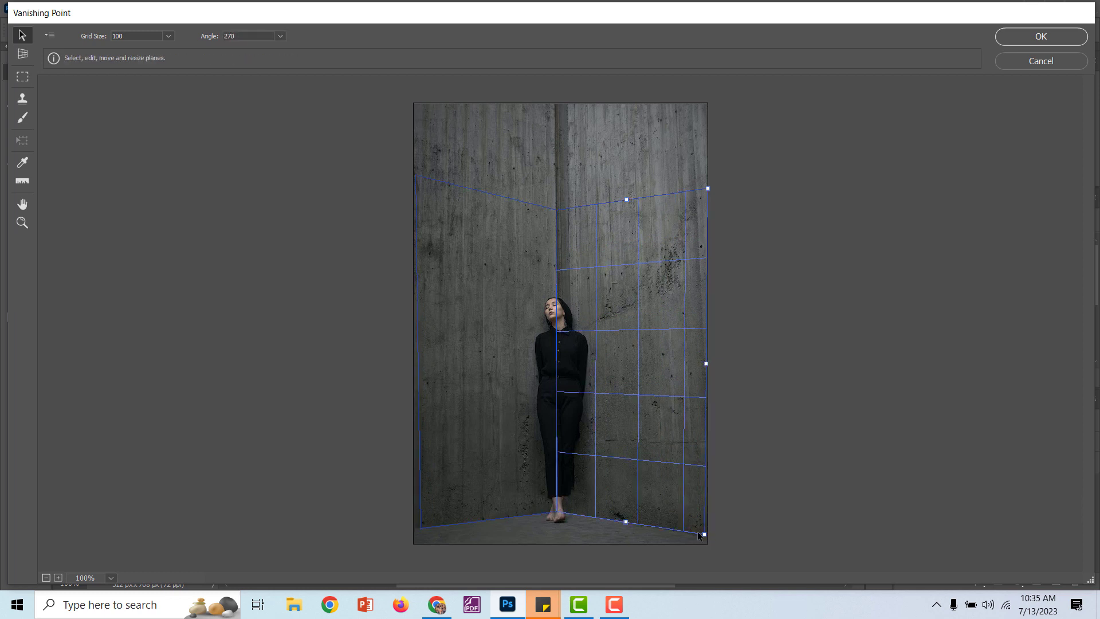
pyautogui.click(504, 203)
pyautogui.click(593, 211)
pyautogui.moveTo(703, 535)
pyautogui.mouseDown()
pyautogui.moveTo(709, 548)
pyautogui.moveTo(707, 535)
pyautogui.mouseUp()
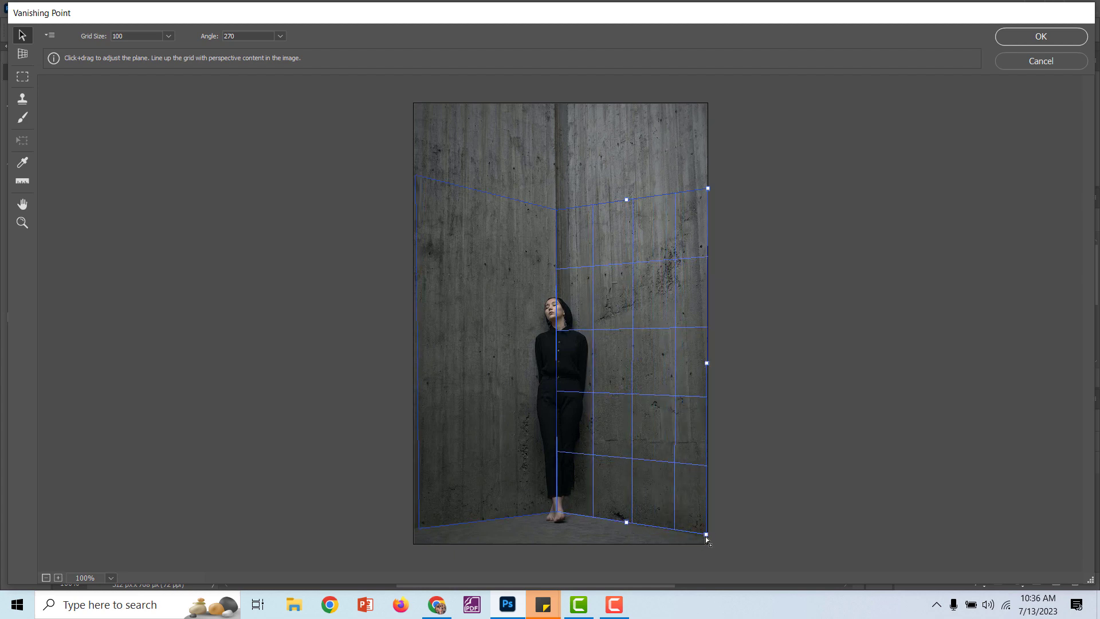
# - Move the left wall plane's bottom outer corner out to the photo's edge at the floor line, keeping its grid blue
pyautogui.click(478, 189)
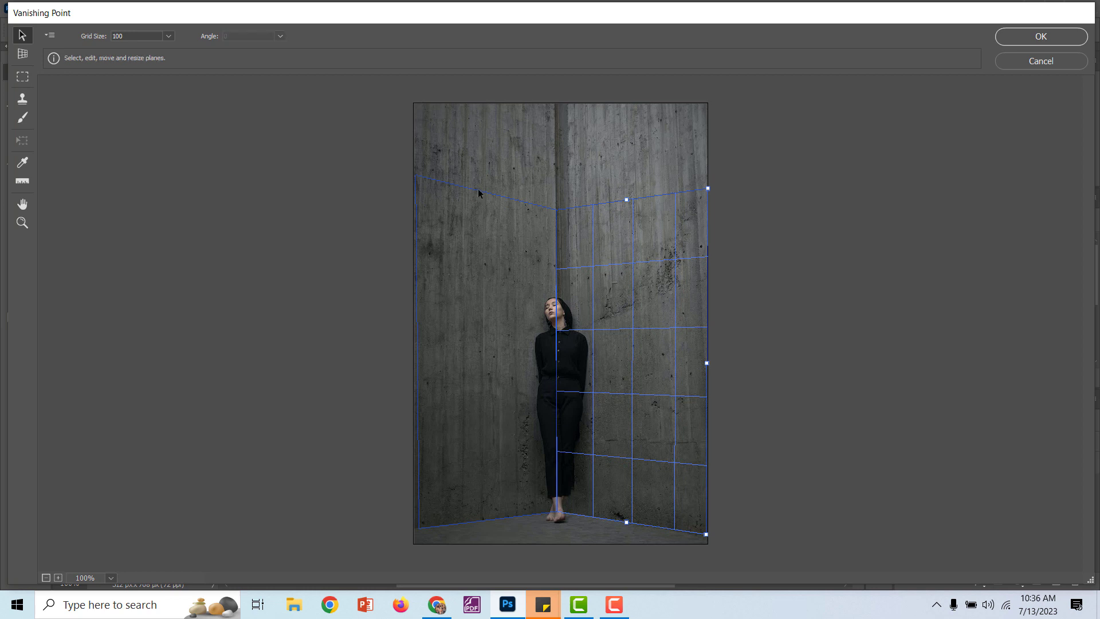
pyautogui.click(440, 186)
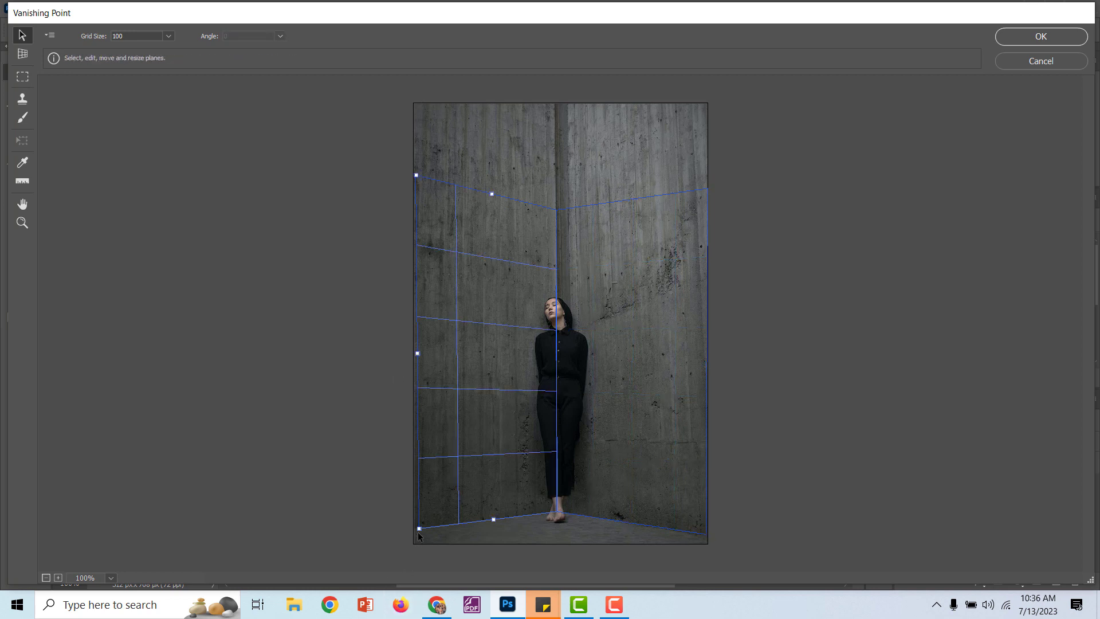
pyautogui.moveTo(420, 529); pyautogui.dragTo(415, 529)
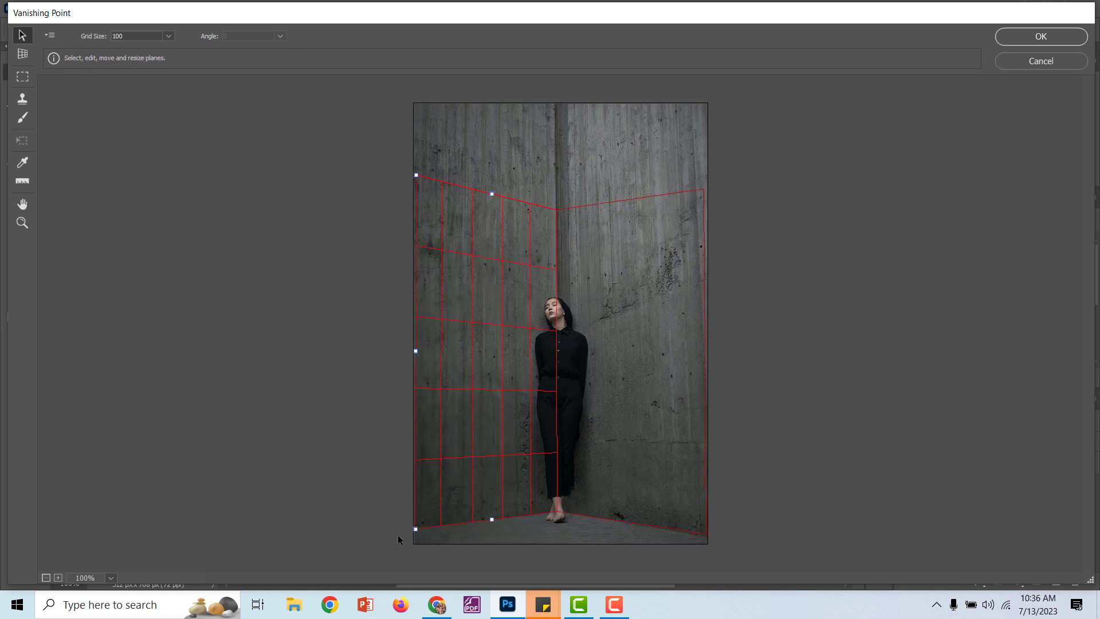
pyautogui.click(418, 534)
pyautogui.click(417, 530)
pyautogui.click(426, 523)
pyautogui.moveTo(411, 534); pyautogui.dragTo(414, 528)
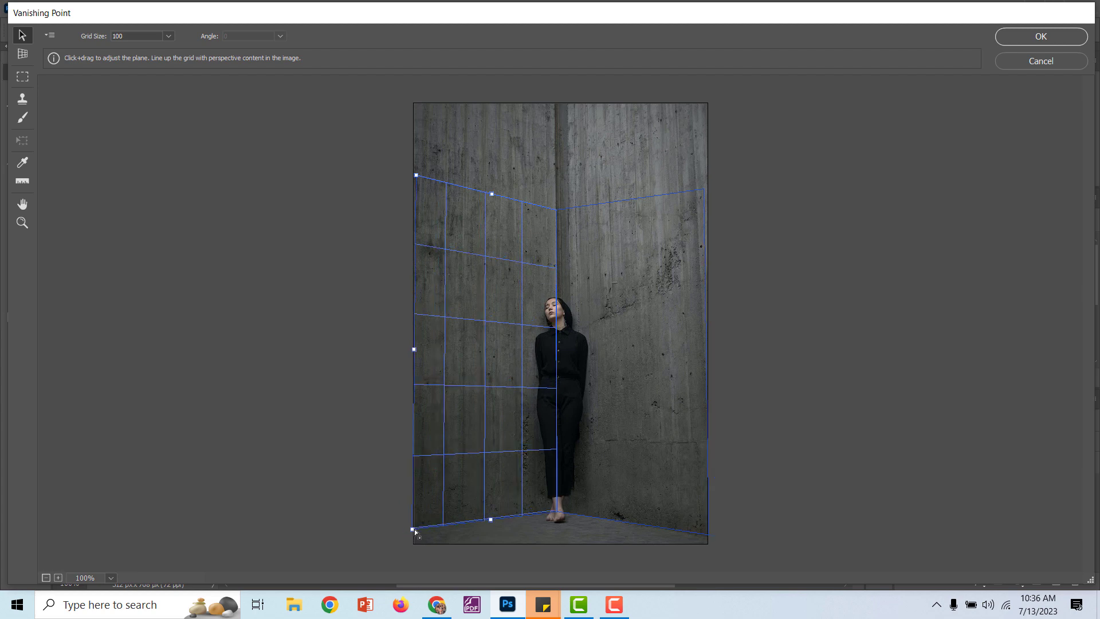
# - Paste the PHOTOSHOP text, scale it down and move it onto the planes so it wraps around the wall corner above the woman's head
pyautogui.click(614, 207)
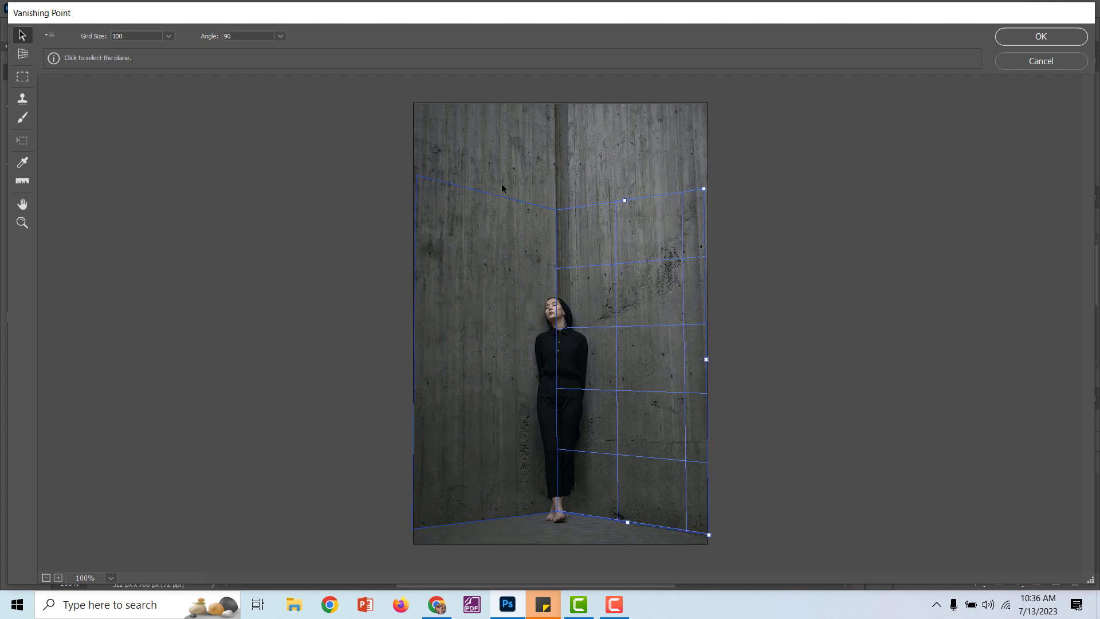
pyautogui.click(520, 156)
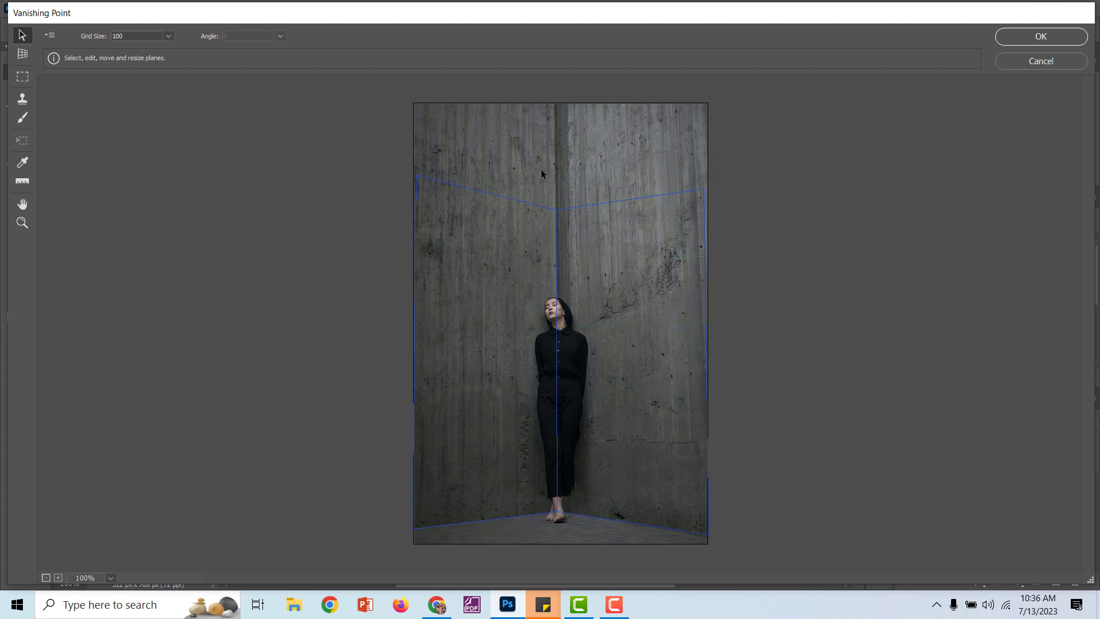
pyautogui.hotkey('ctrl', 'v')
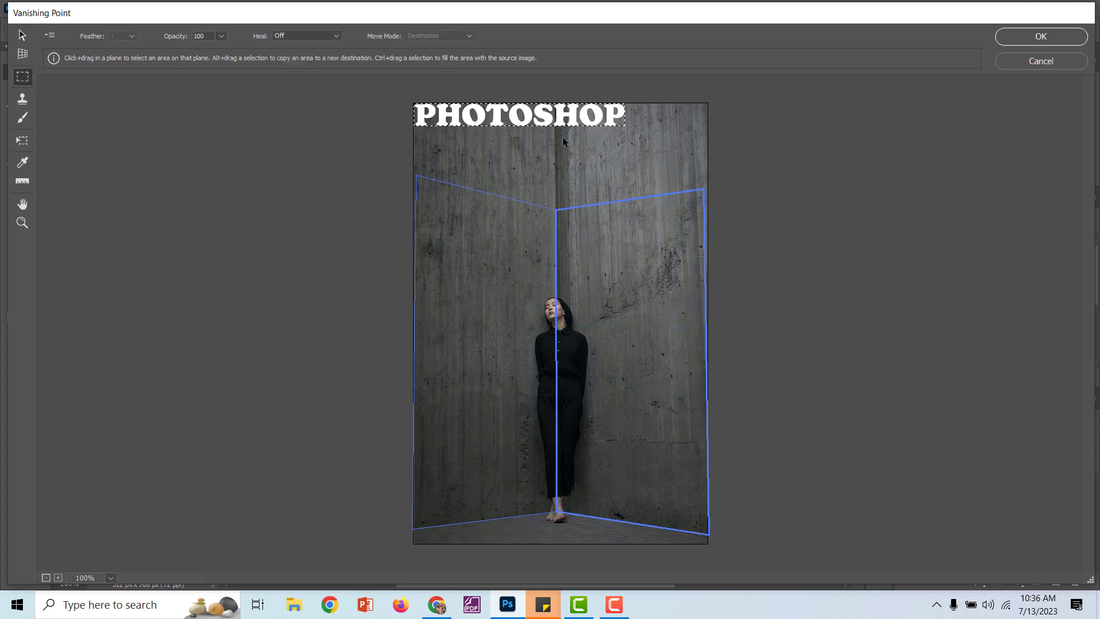
pyautogui.press('t')
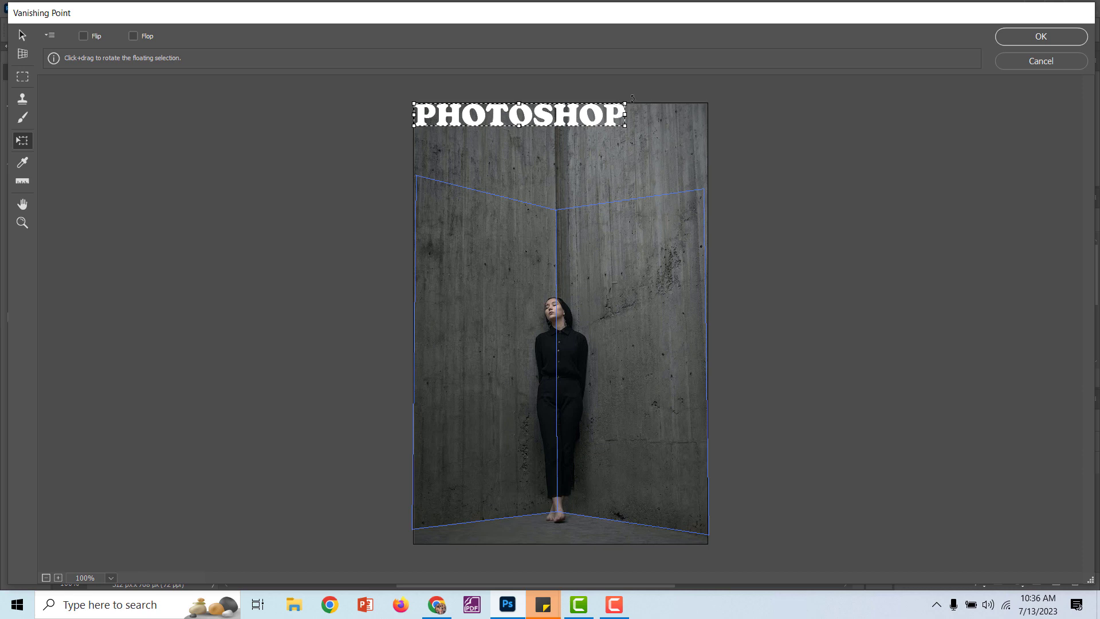
pyautogui.moveTo(625, 103); pyautogui.dragTo(593, 261)
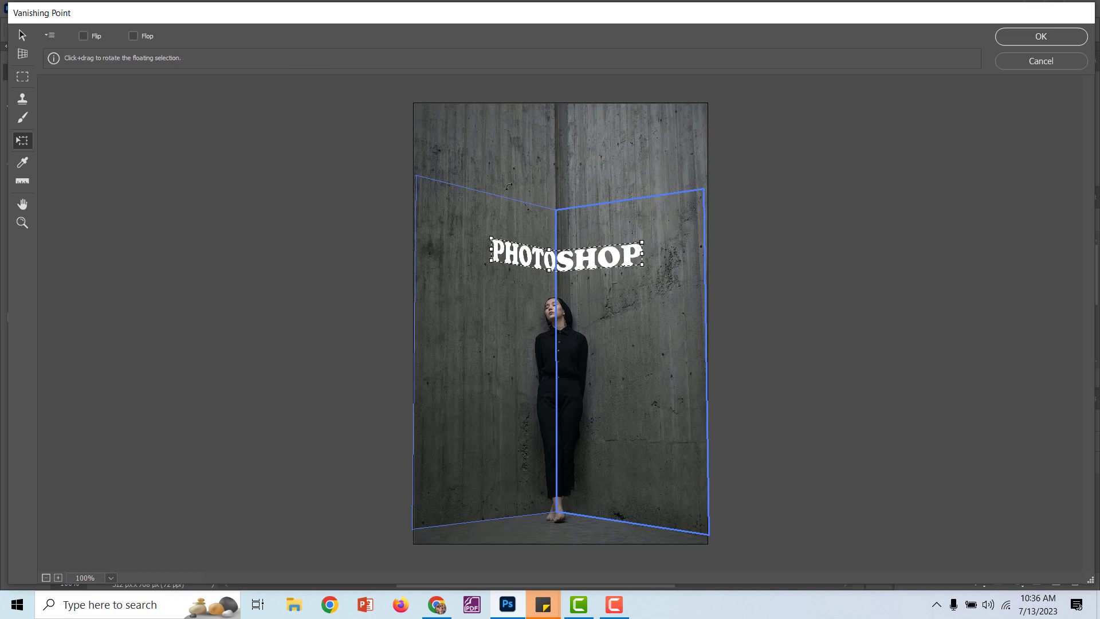
# - Check both wall planes' grids against the wrapped PHOTOSHOP text and undo moving the text onto the planes
pyautogui.click(23, 35)
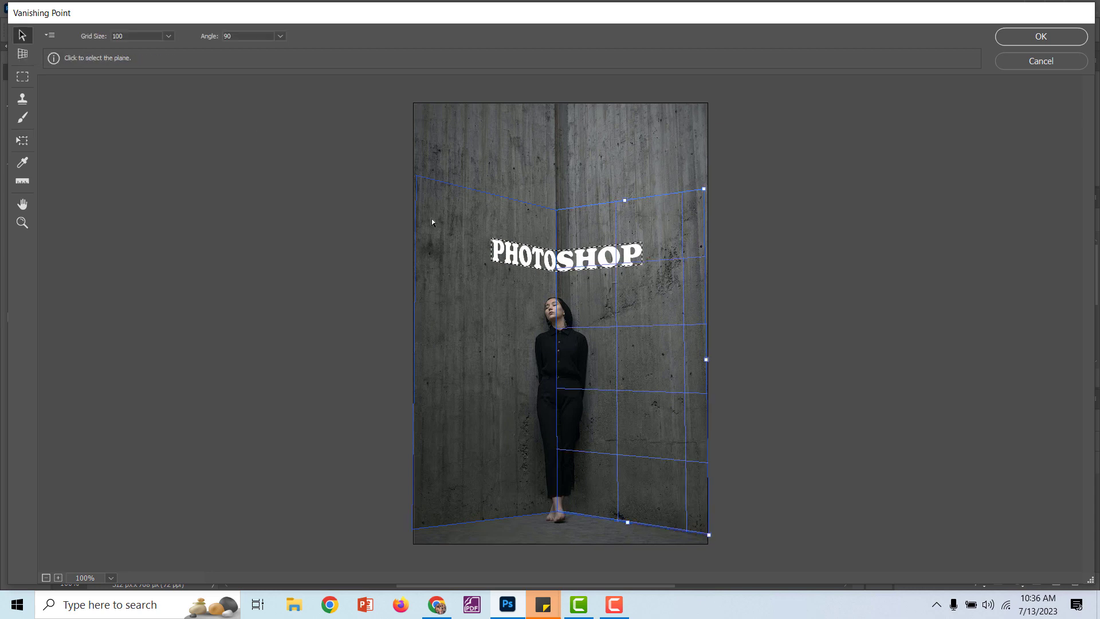
pyautogui.click(464, 192)
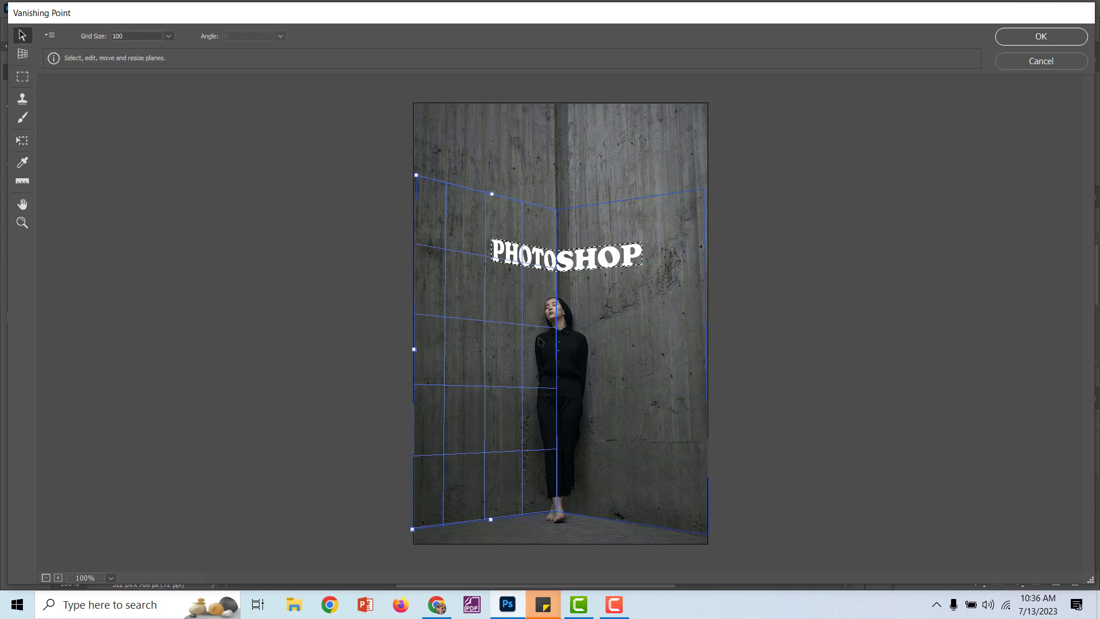
pyautogui.click(582, 266)
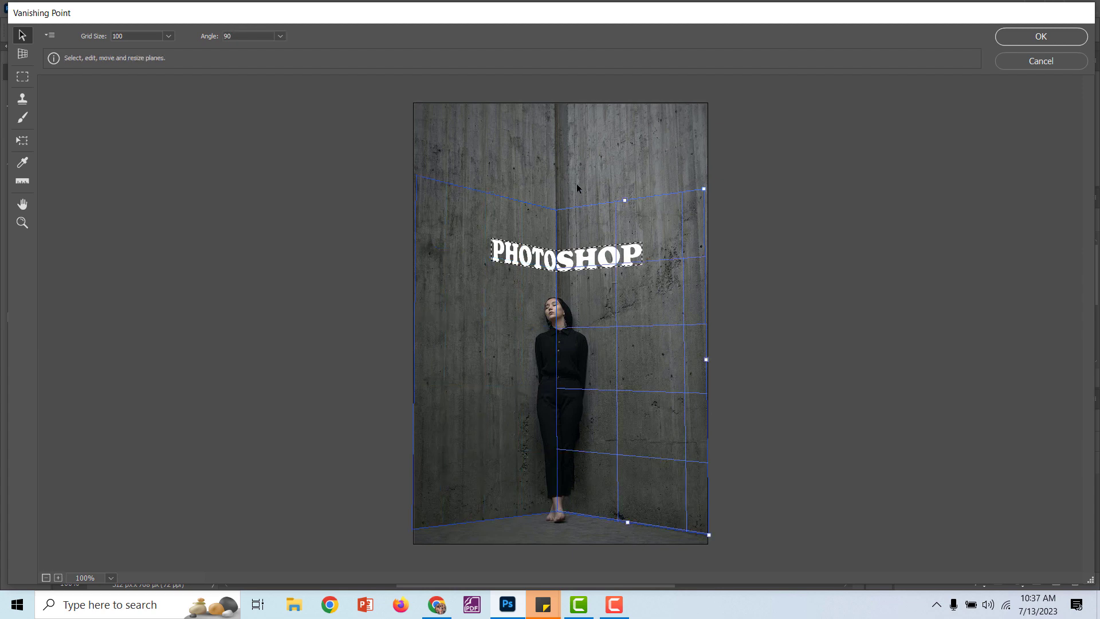
pyautogui.hotkey('ctrl', 'z')
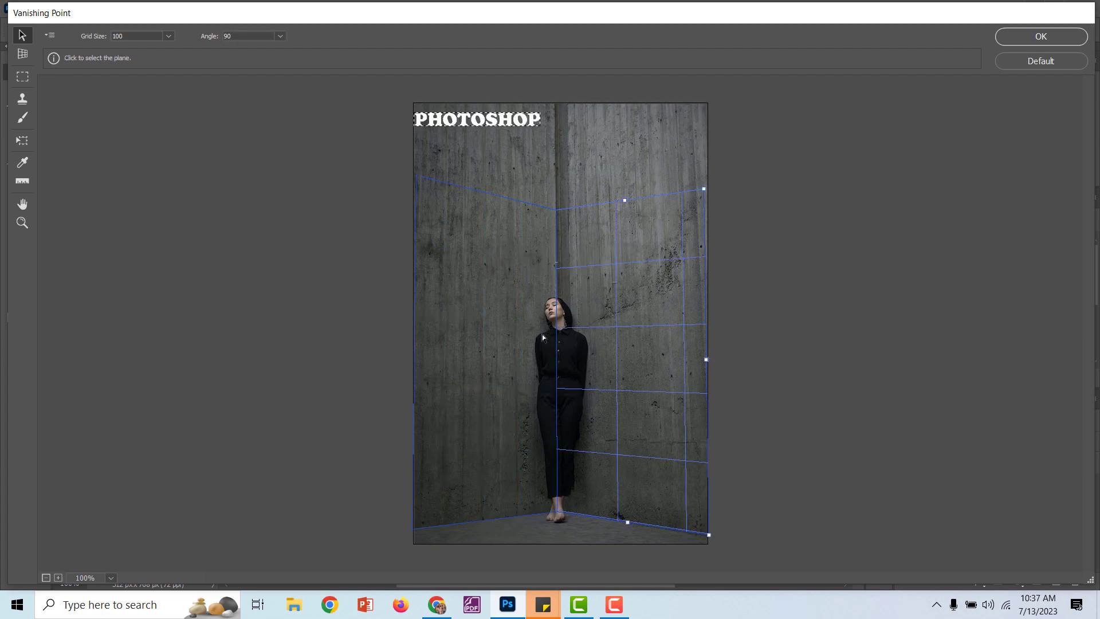
# - Lower the left wall plane's upper outer corner to about the height of the right wall plane's upper outer corner
pyautogui.click(492, 199)
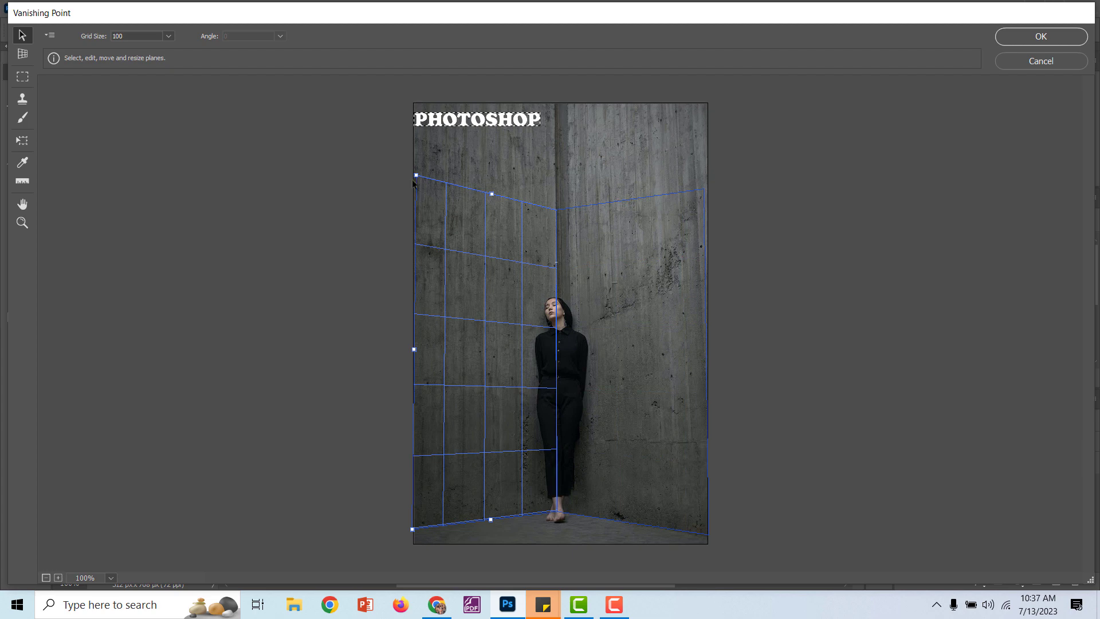
pyautogui.moveTo(415, 177); pyautogui.dragTo(414, 195)
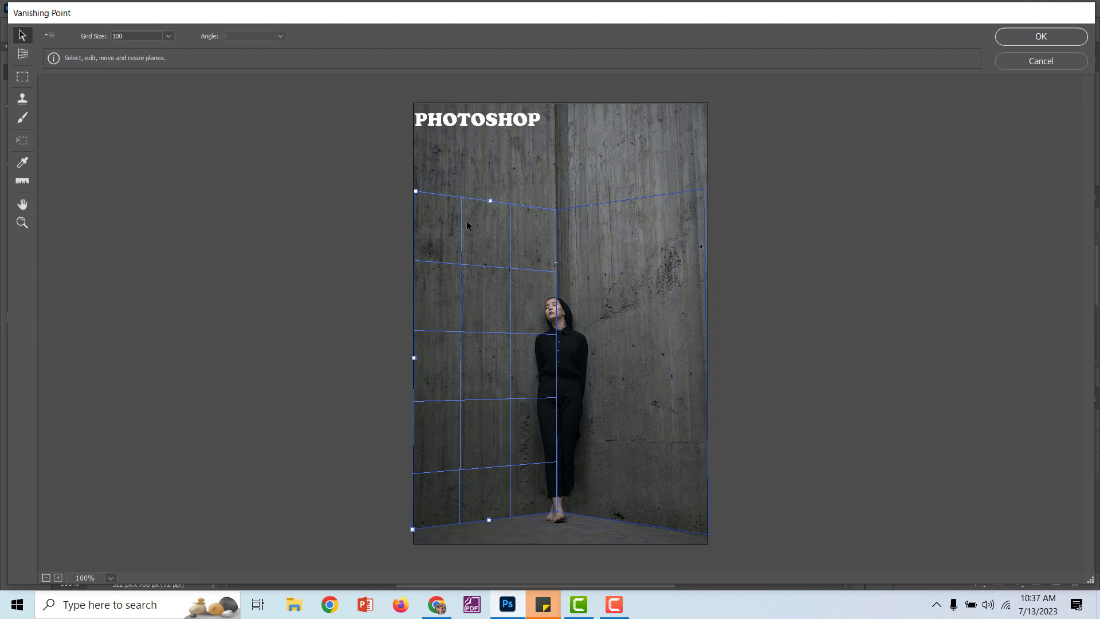
pyautogui.click(702, 193)
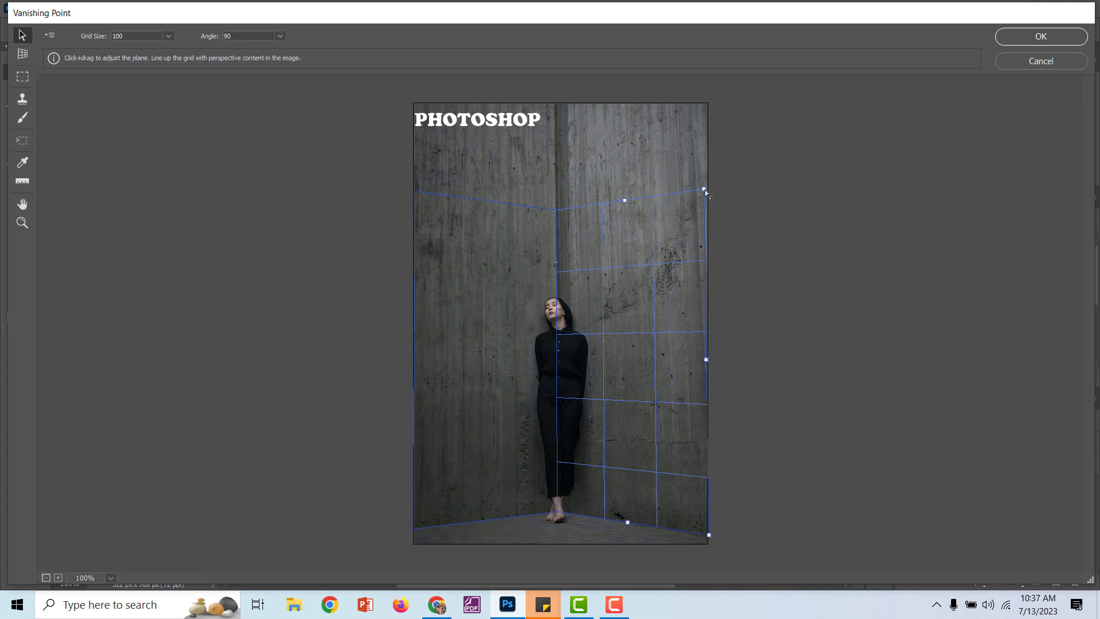
pyautogui.click(453, 393)
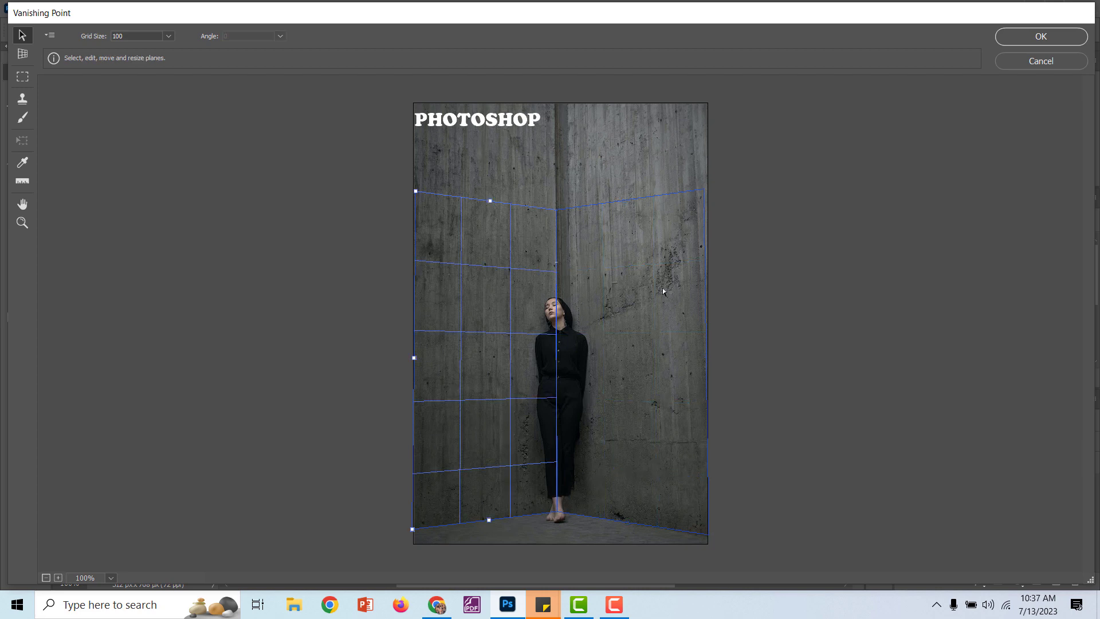
# - Wrap the pasted PHOTOSHOP text around the wall corner above the woman's head, enlarge it slightly and apply Vanishing Point
pyautogui.click(505, 127)
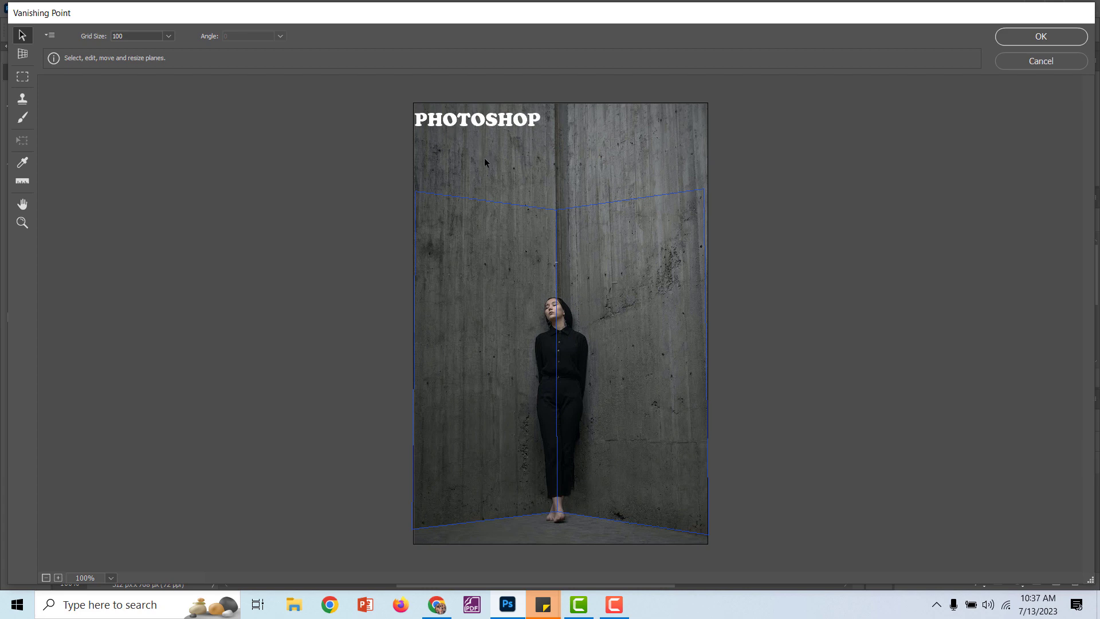
pyautogui.hotkey('ctrl', 'v')
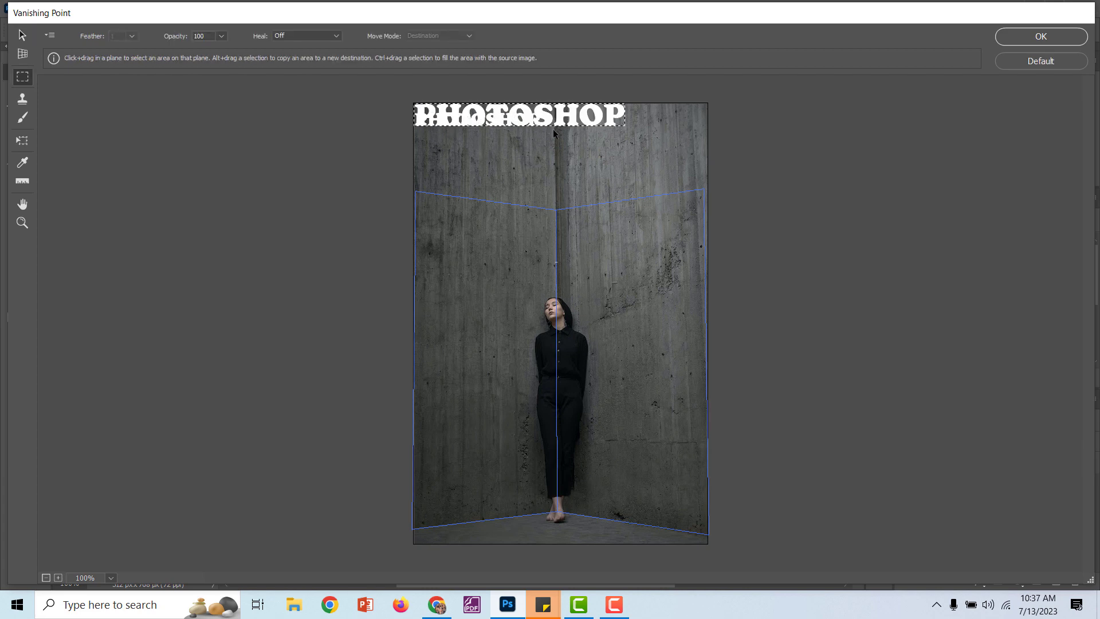
pyautogui.press('t')
pyautogui.moveTo(626, 103); pyautogui.dragTo(576, 274)
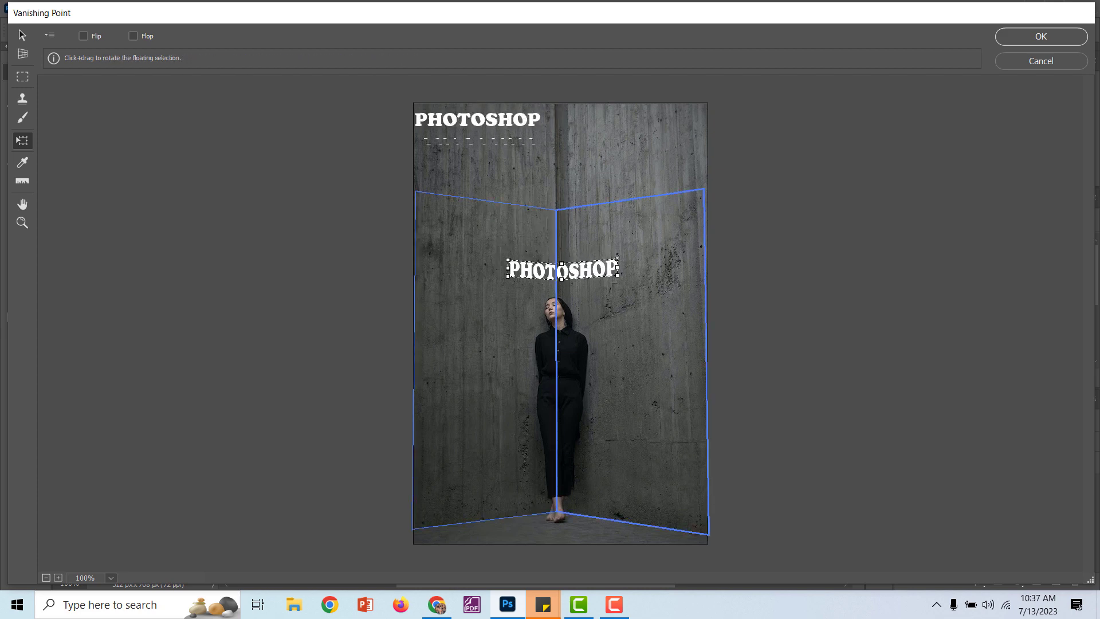
pyautogui.moveTo(619, 259)
pyautogui.mouseDown()
pyautogui.moveTo(673, 239)
pyautogui.moveTo(626, 263)
pyautogui.mouseUp()
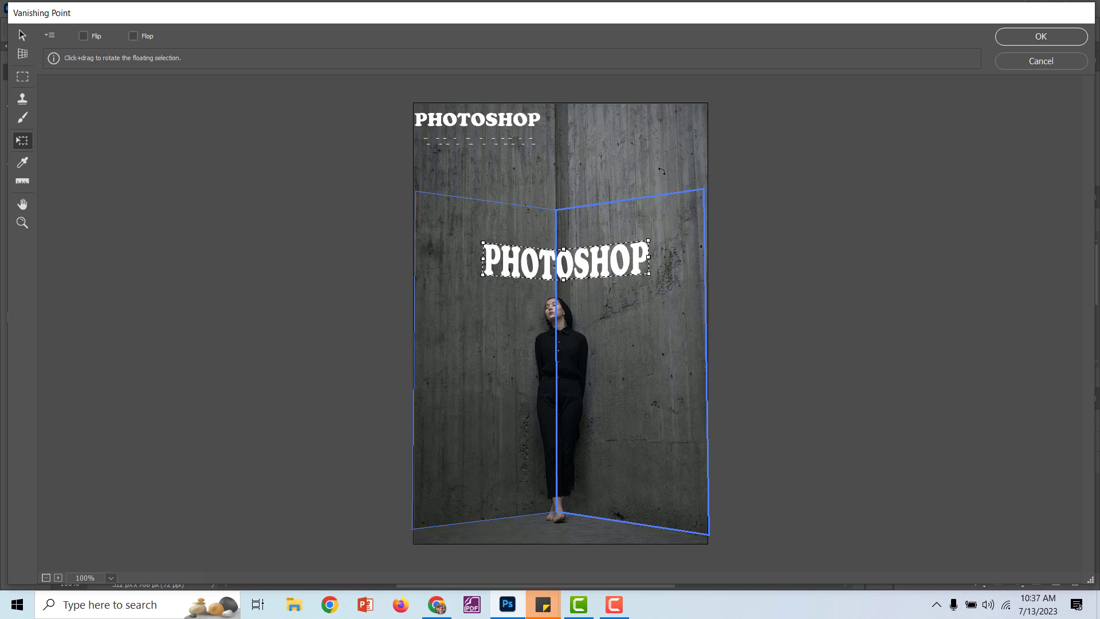
pyautogui.click(1079, 38)
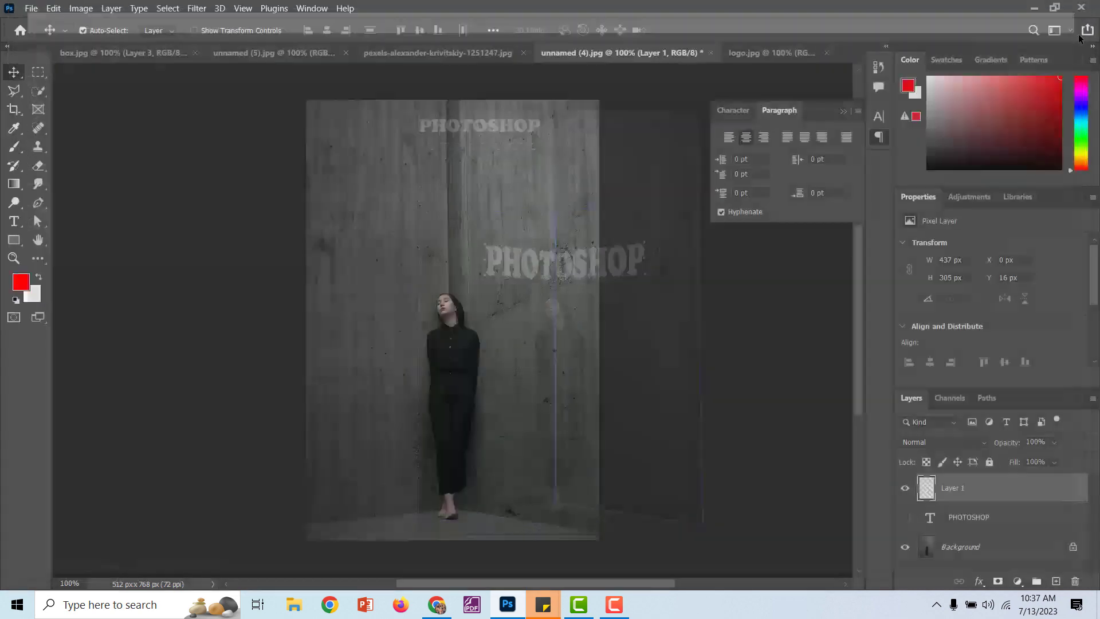
# - Select the flat leftover PHOTOSHOP text in the photo's upper left corner with a rectangular marquee, delete it and deselect
pyautogui.press('m')
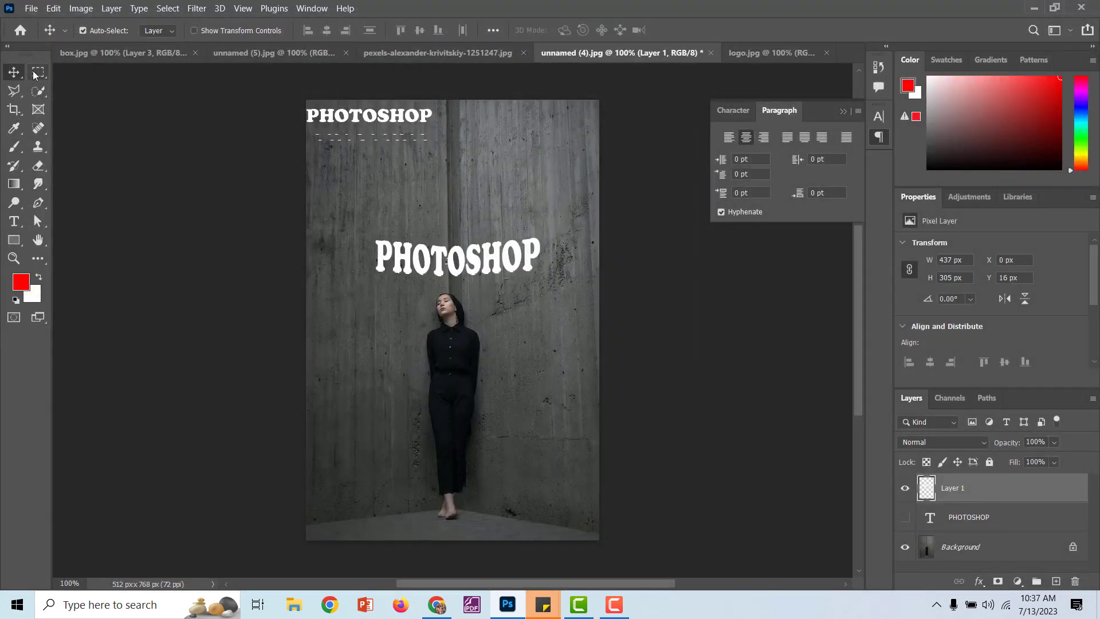
pyautogui.moveTo(306, 99); pyautogui.dragTo(480, 181)
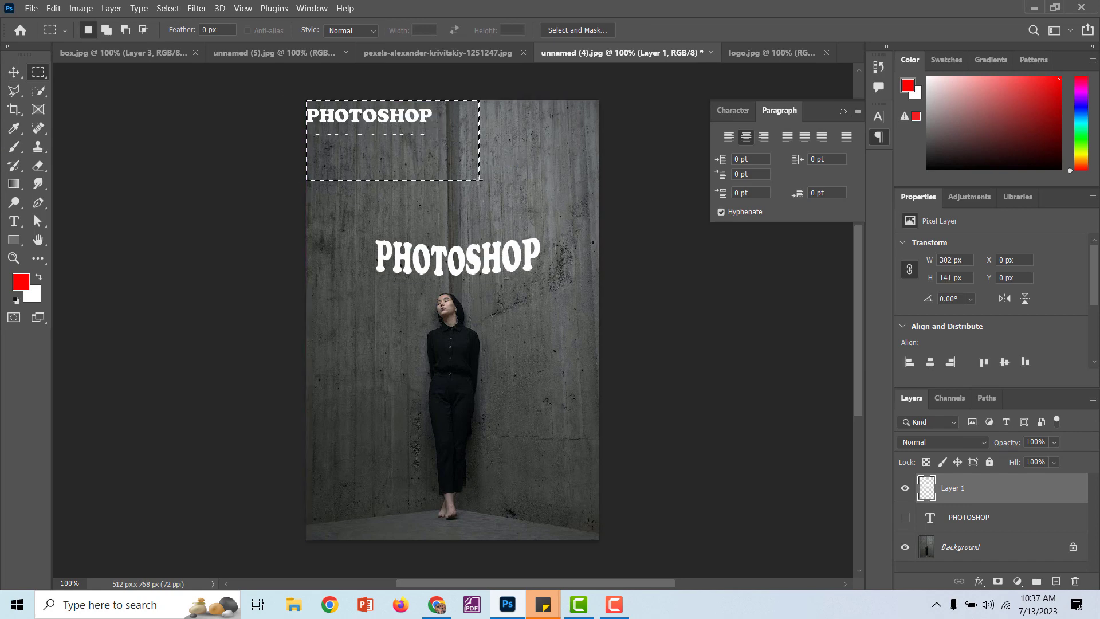
pyautogui.press('Delete')
pyautogui.hotkey('ctrl', 'd')
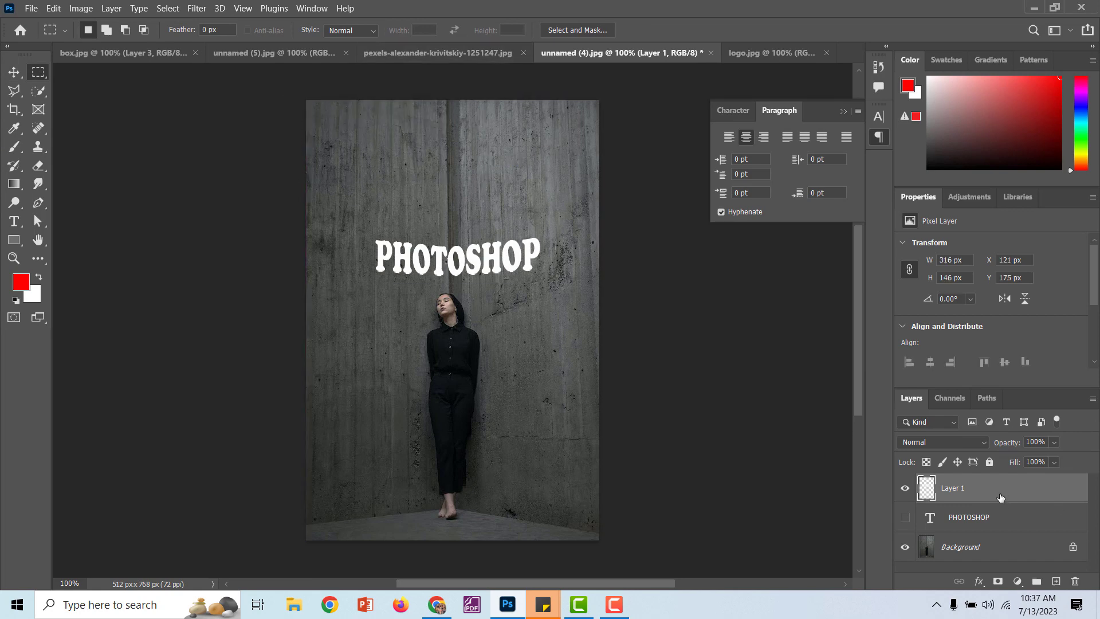
# - Give Layer 1 a drop shadow with 71% opacity, 8 px distance and 21% spread, plus a 1 px white outside stroke
pyautogui.doubleClick(1000, 497)
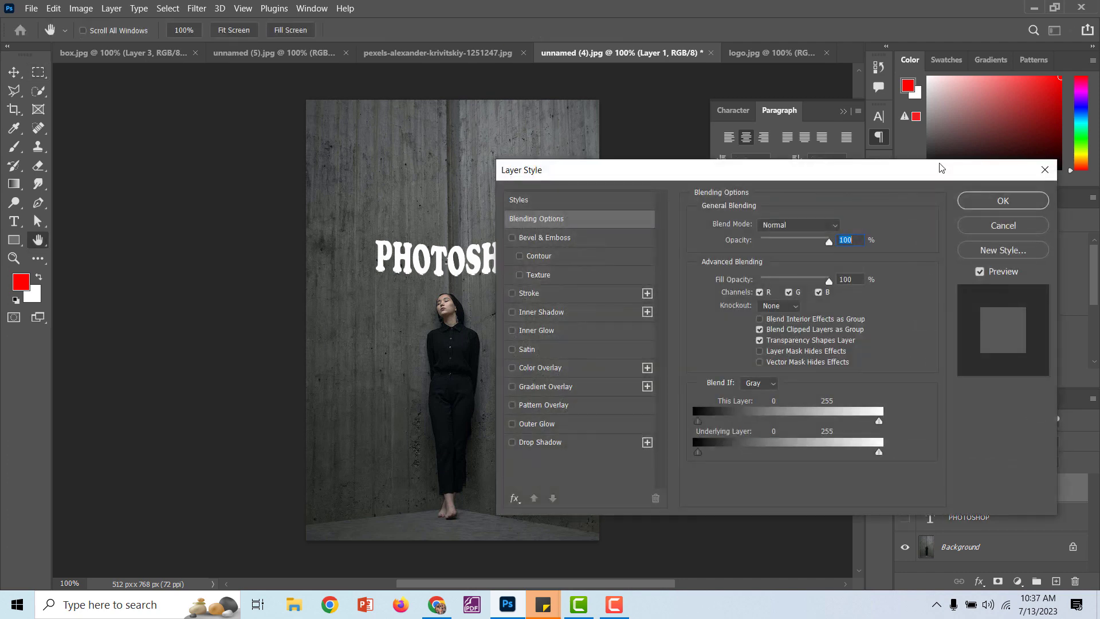
pyautogui.click(549, 442)
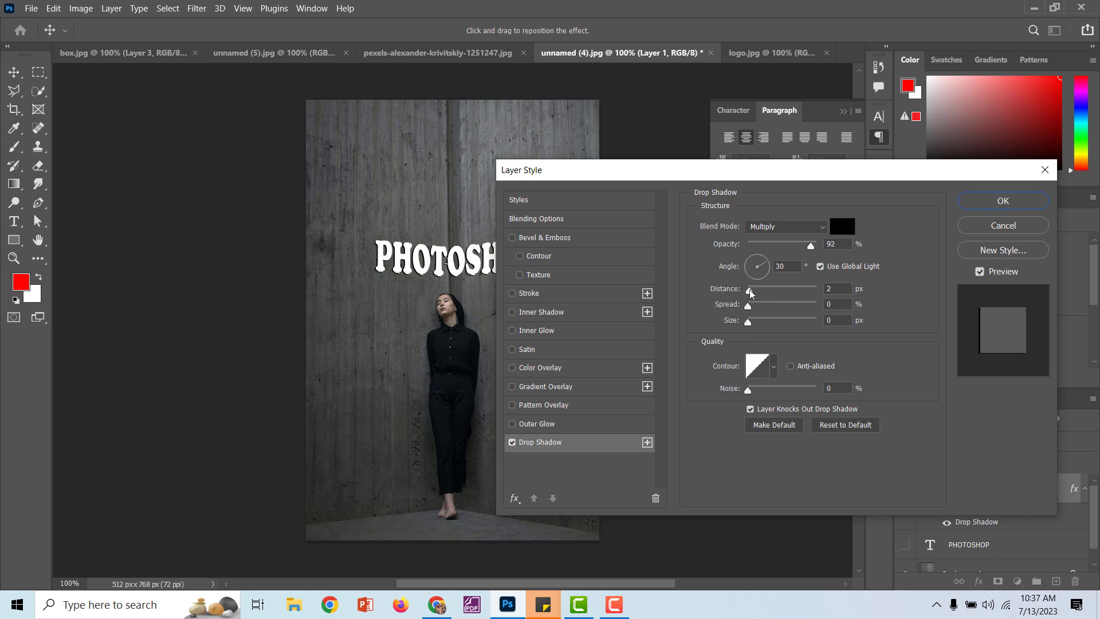
pyautogui.moveTo(752, 294); pyautogui.dragTo(764, 310)
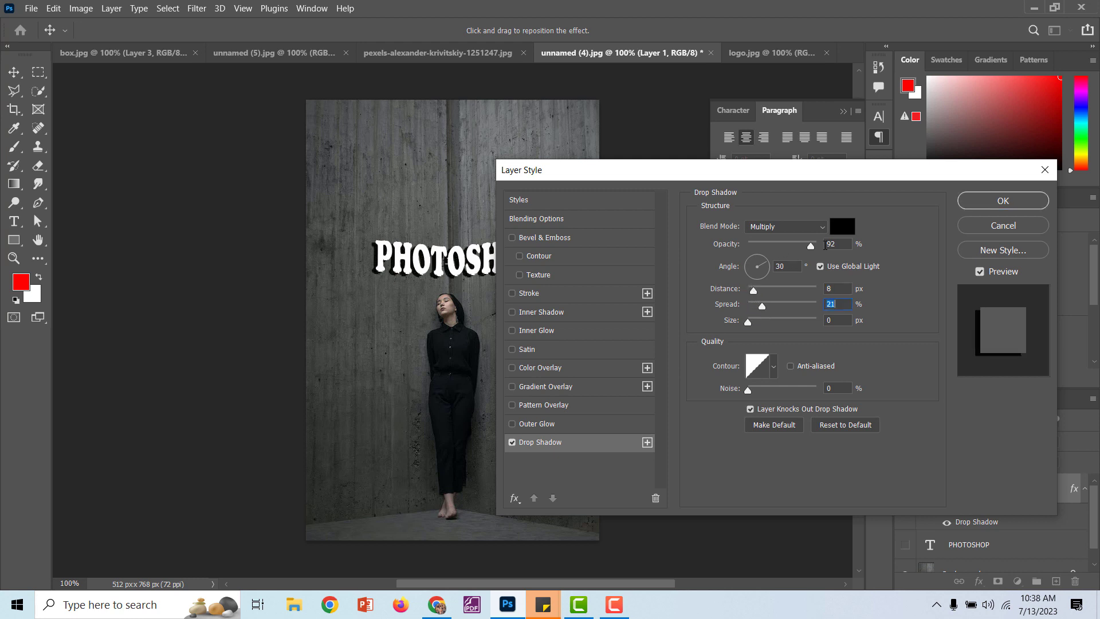
pyautogui.moveTo(810, 247); pyautogui.dragTo(796, 247)
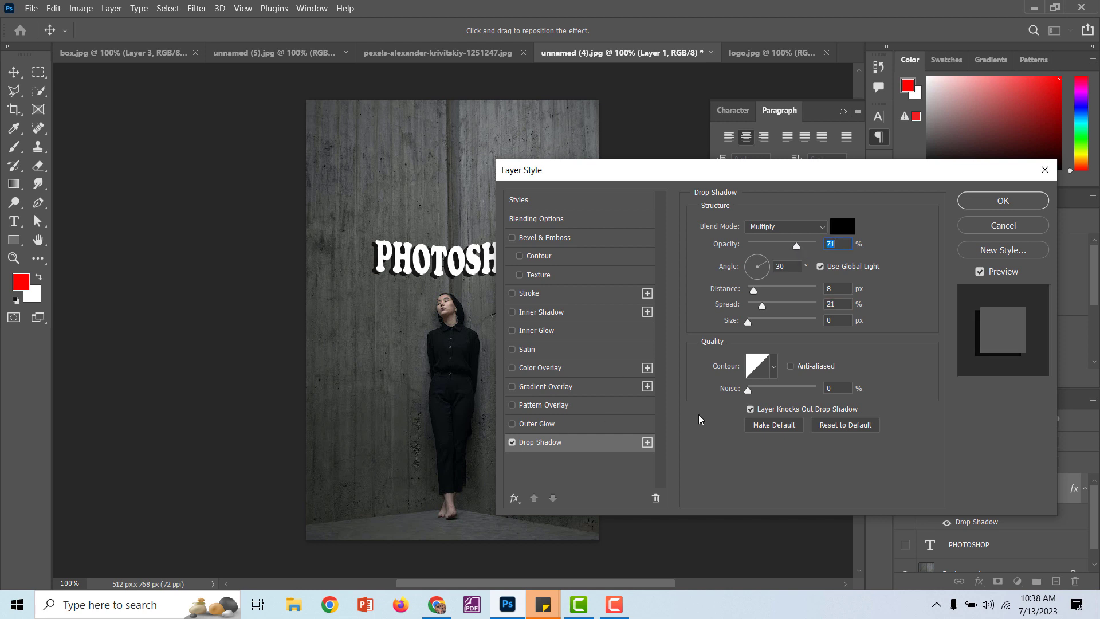
pyautogui.click(541, 293)
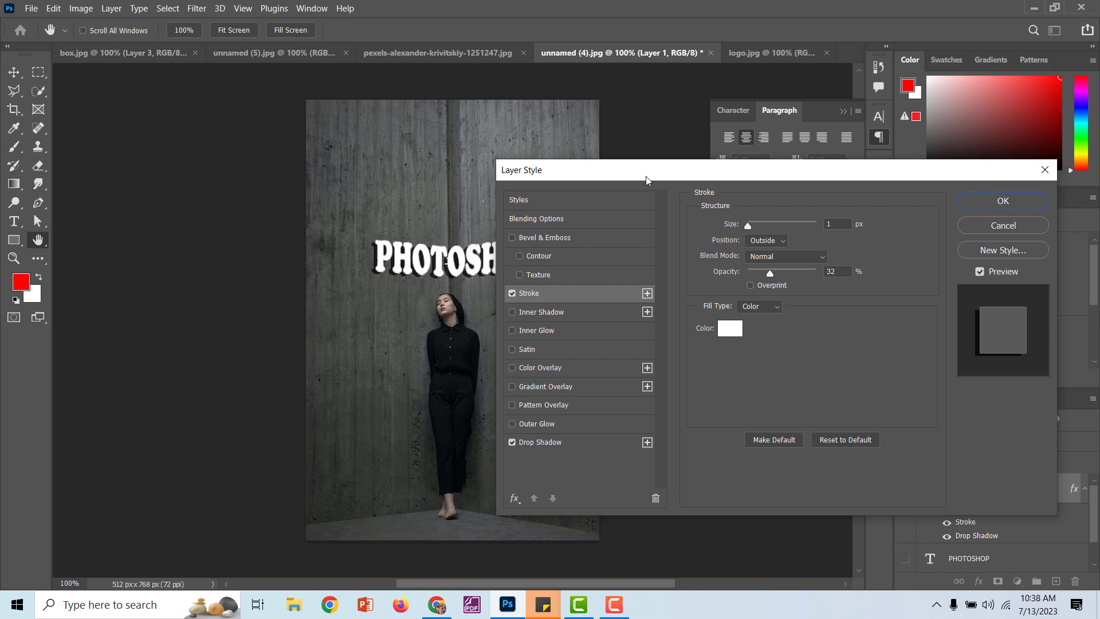
pyautogui.click(1002, 200)
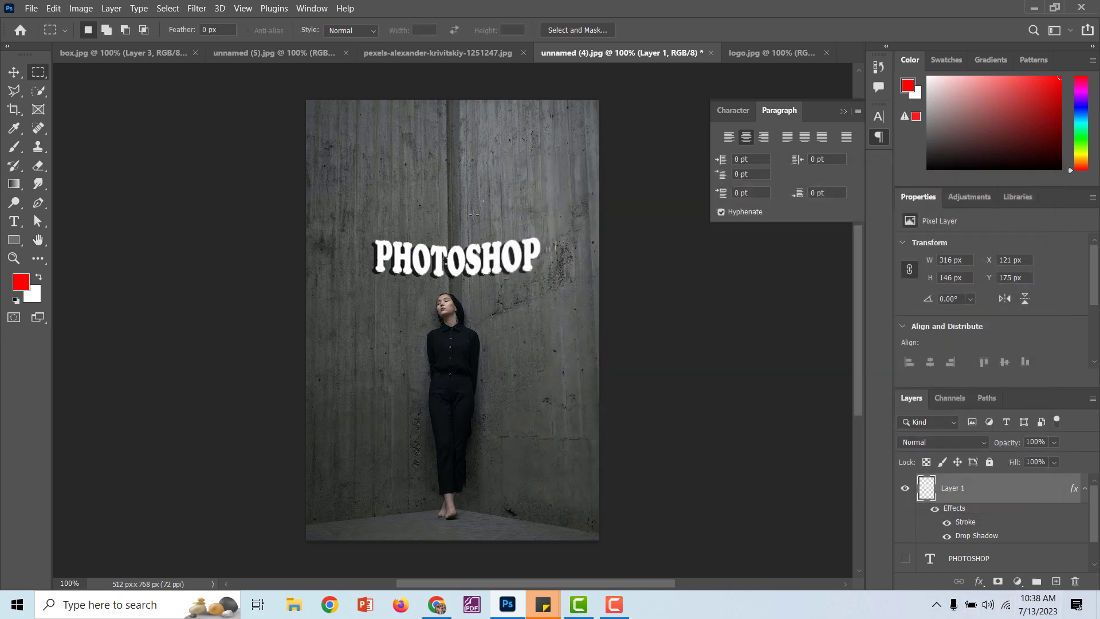
# - Convert the locked Background into a regular layer, keeping the default name Layer 0
pyautogui.scroll(-1, 1011, 518)
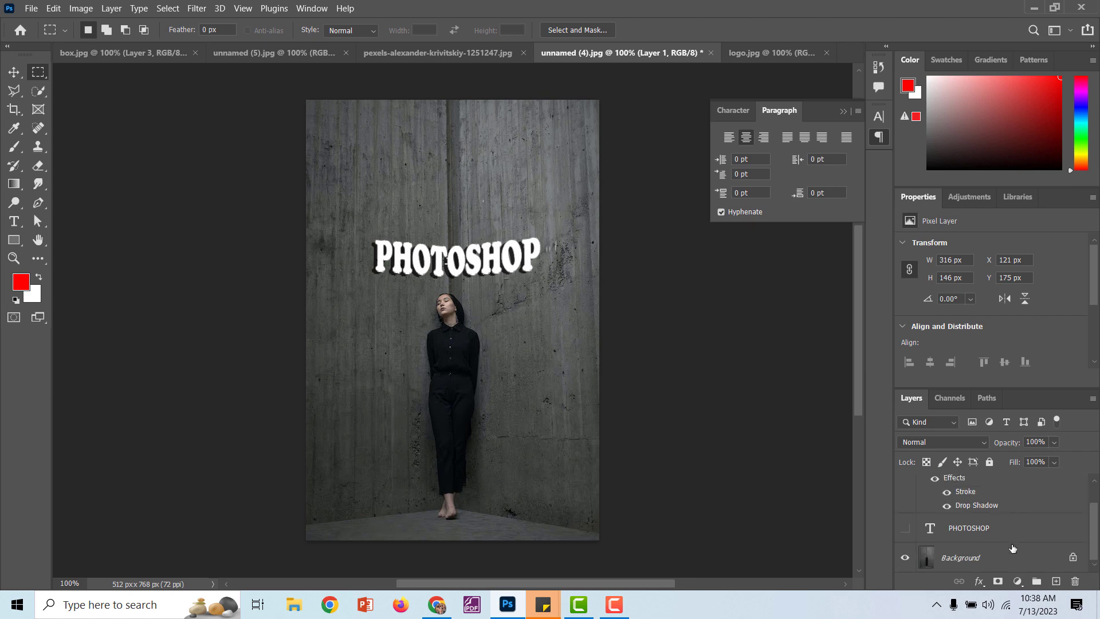
pyautogui.click(1017, 557)
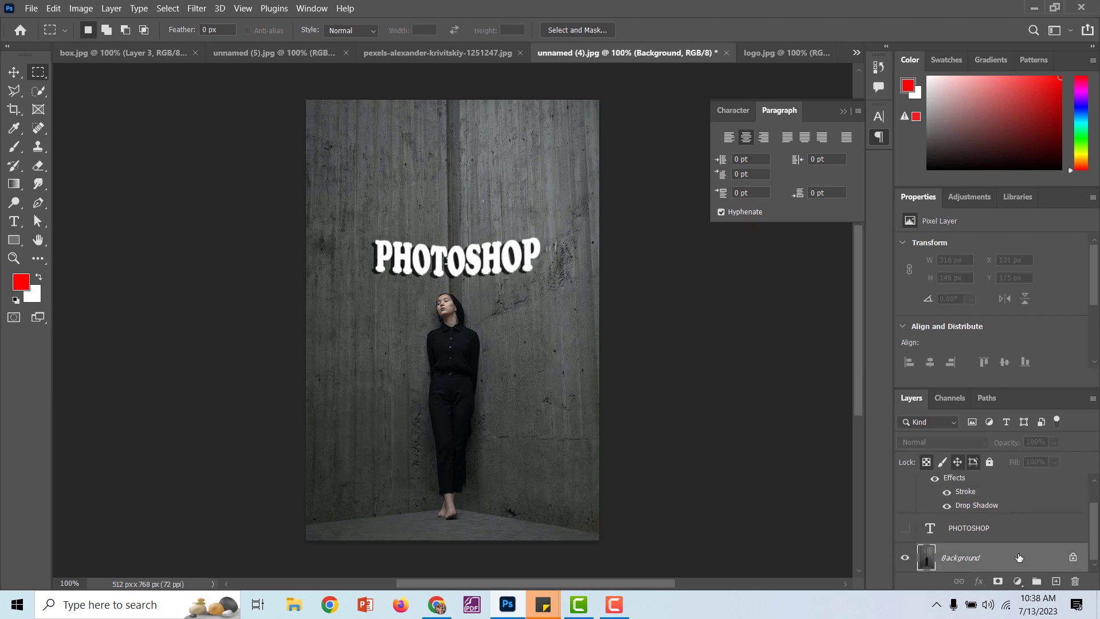
pyautogui.doubleClick(1018, 557)
pyautogui.click(660, 174)
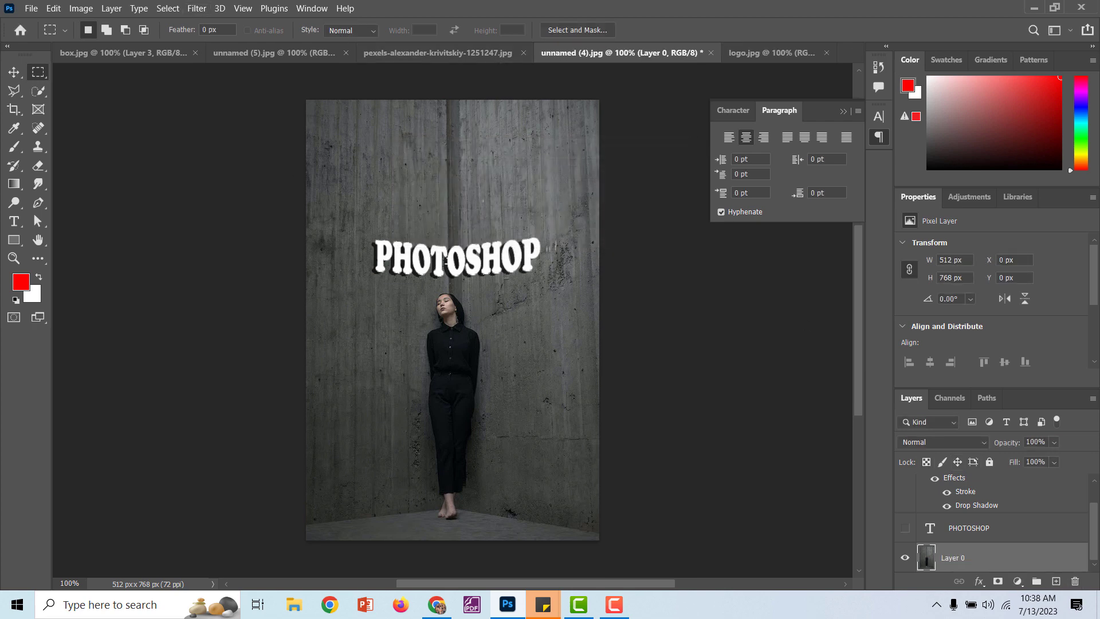
# - Select the woman on Layer 0 with Select Subject and copy her to a new layer
pyautogui.click(37, 90)
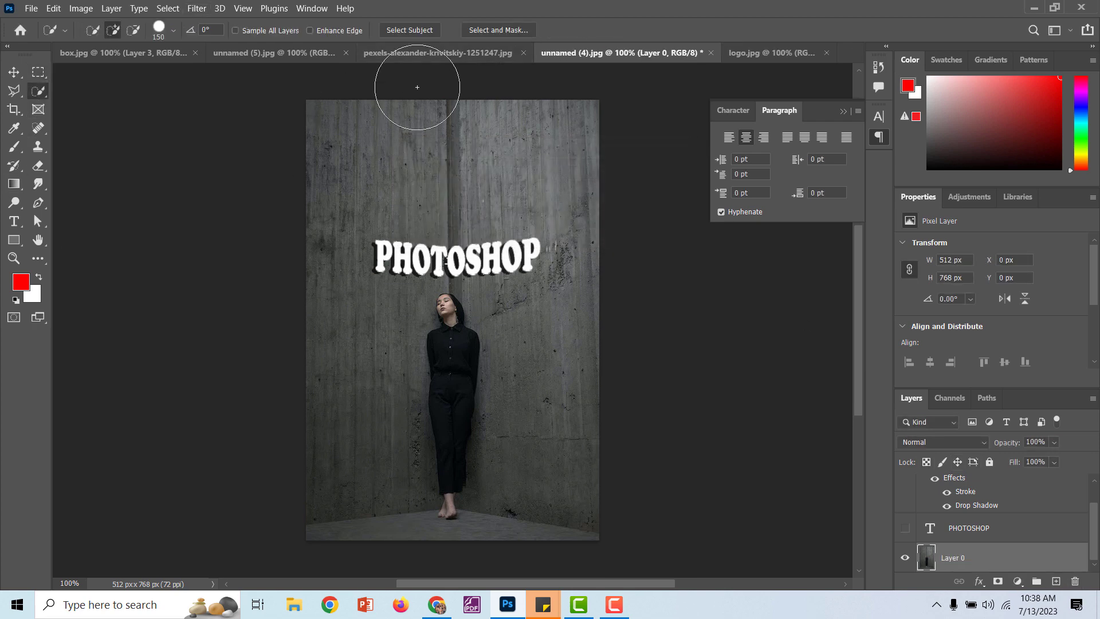
pyautogui.click(409, 30)
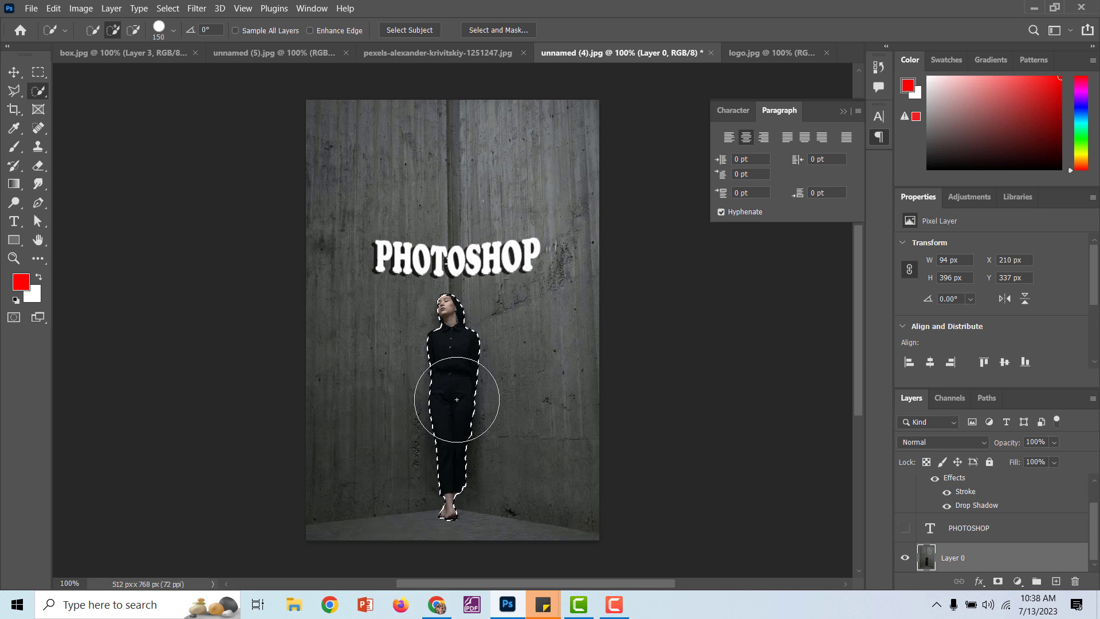
pyautogui.hotkey('ctrl', 'j')
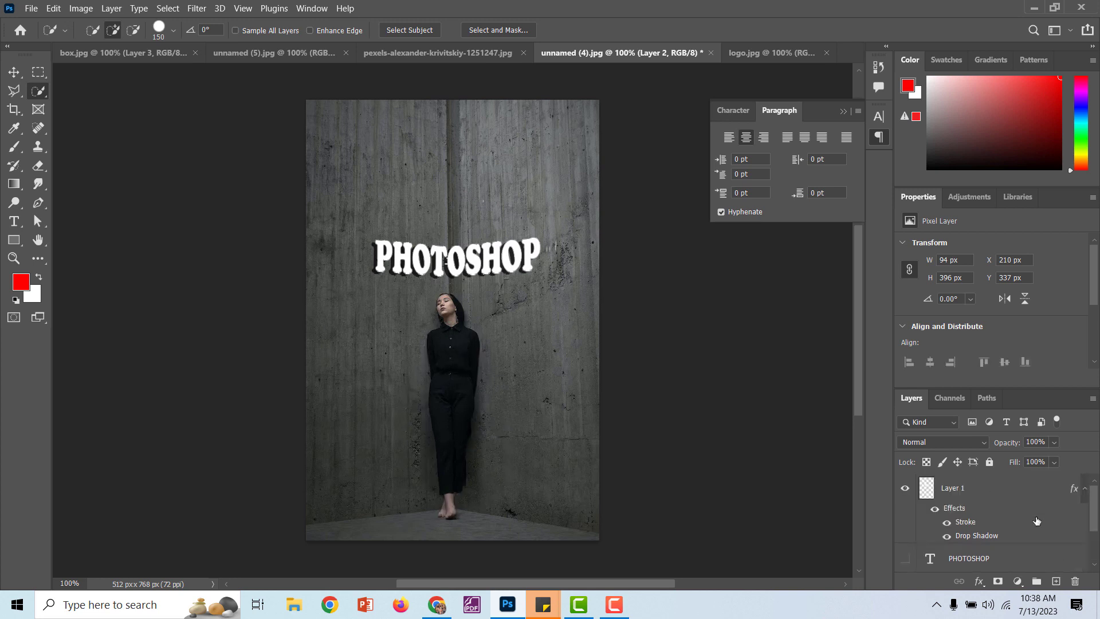
# - Move the woman's cutout layer to the top of the layer stack, above the wrapped text layer
pyautogui.scroll(-1, 1048, 529)
pyautogui.moveTo(1007, 535); pyautogui.dragTo(1007, 487)
pyautogui.scroll(2, 1014, 531)
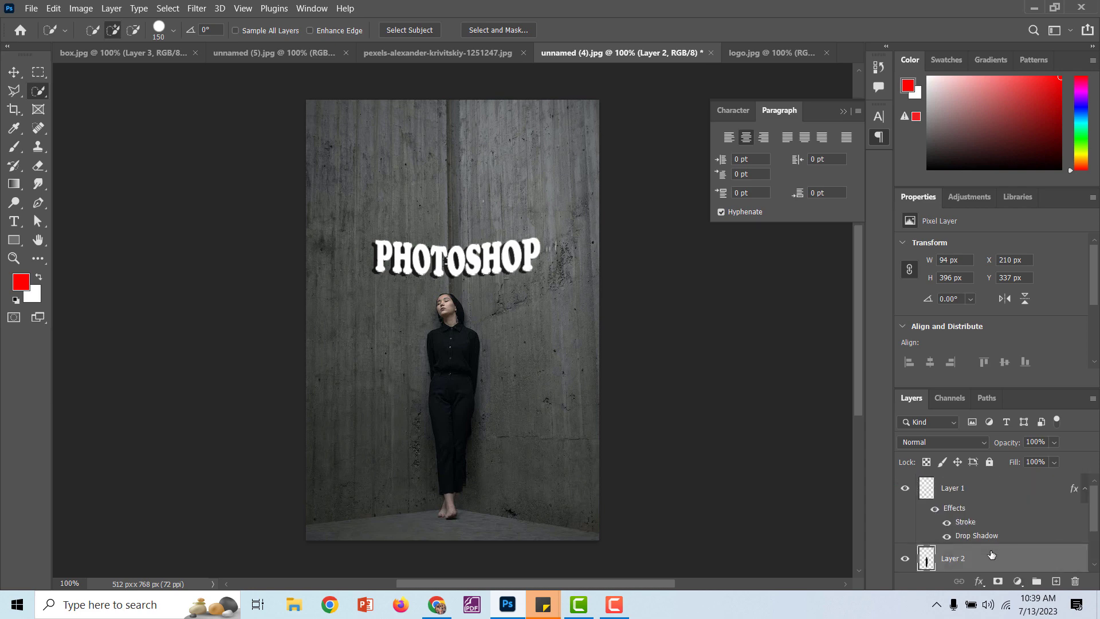
pyautogui.moveTo(990, 559); pyautogui.dragTo(990, 487)
# - Try enlarging the woman's cutout to about 141% with Free Transform and undo the scaling
pyautogui.click(17, 73)
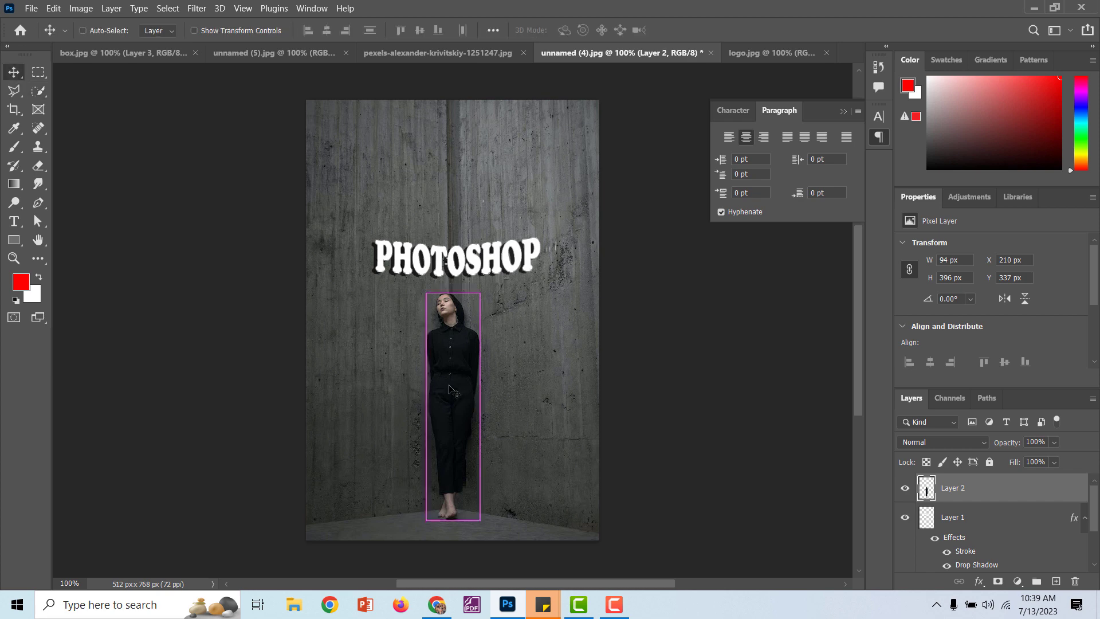
pyautogui.hotkey('ctrl', 't')
pyautogui.moveTo(480, 293); pyautogui.dragTo(502, 200)
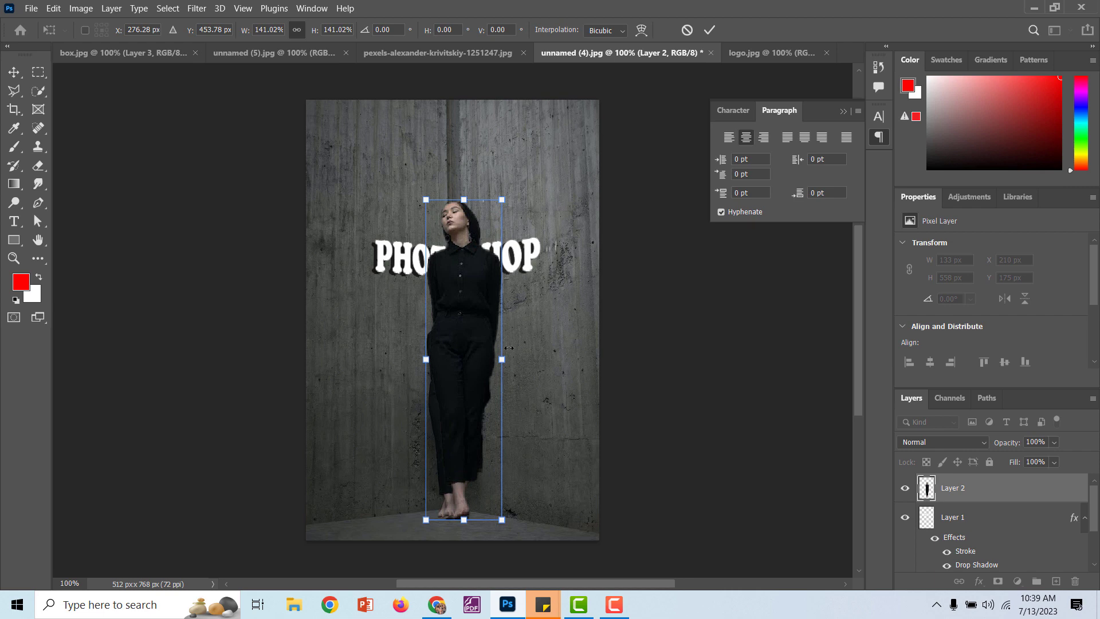
pyautogui.hotkey('ctrl', 'z')
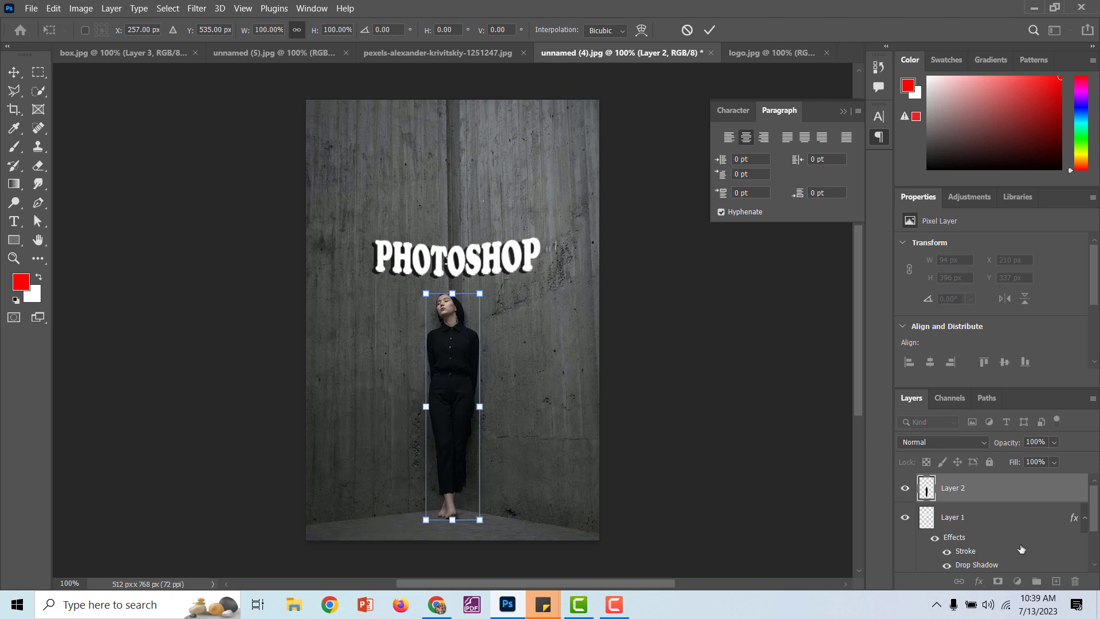
# - Identify the wrapped text layer and move the text straight down behind the woman's chest
pyautogui.click(1003, 526)
pyautogui.scroll(-2, 1004, 531)
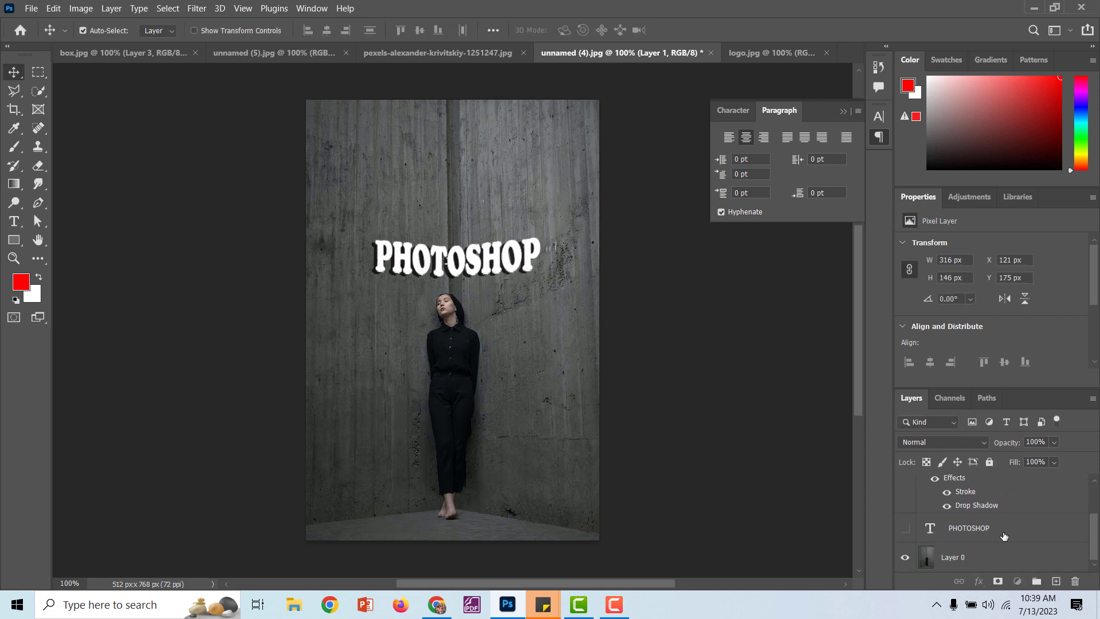
pyautogui.click(1004, 535)
pyautogui.scroll(2, 996, 533)
pyautogui.click(972, 518)
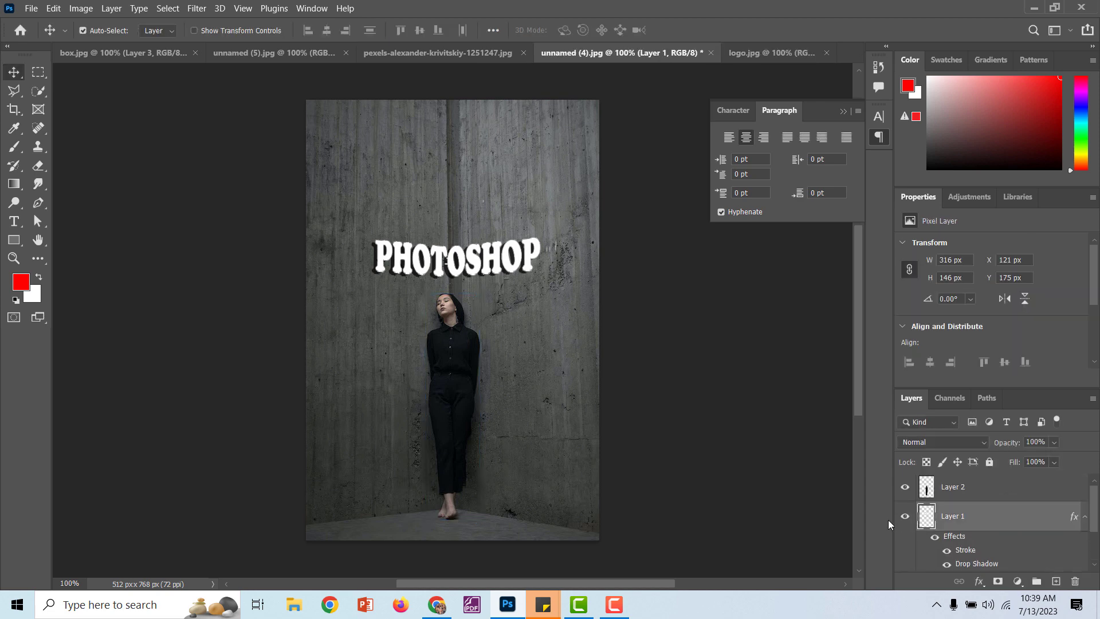
pyautogui.click(904, 517)
pyautogui.click(905, 517)
pyautogui.moveTo(471, 262); pyautogui.dragTo(469, 340)
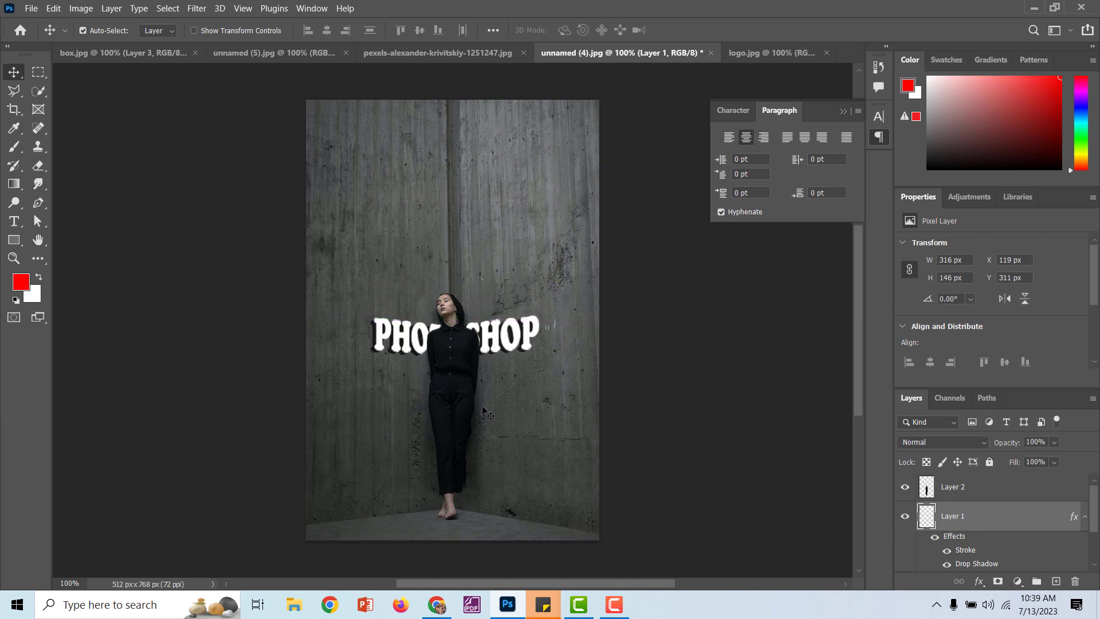
# - Try moving the content back up, and undo that move together with the preceding text move
pyautogui.click(505, 344)
pyautogui.moveTo(499, 338); pyautogui.dragTo(500, 276)
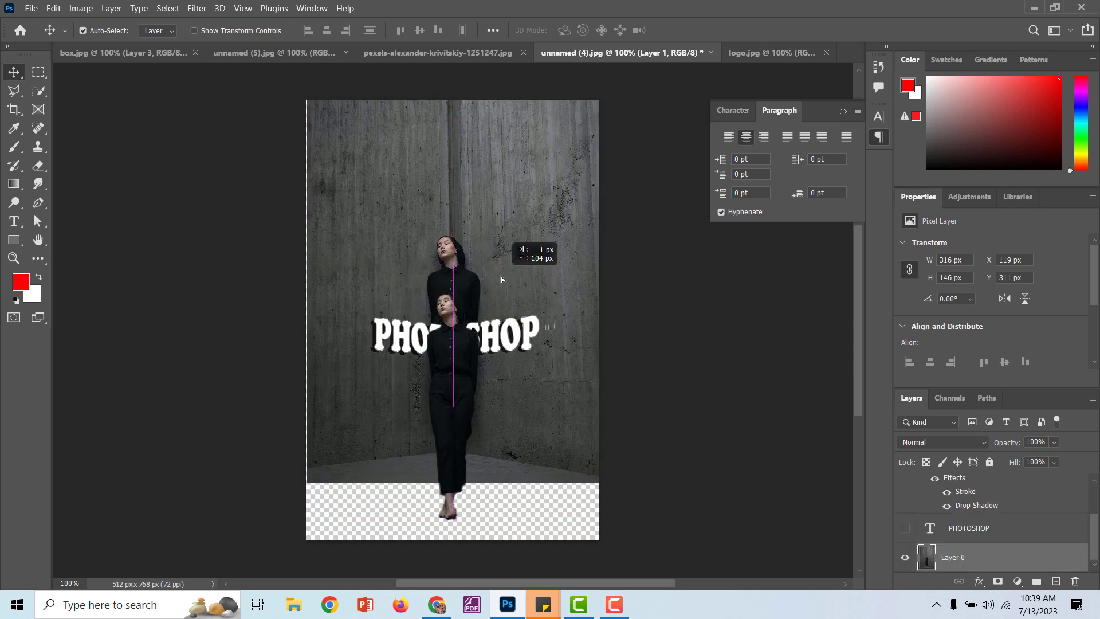
pyautogui.hotkey('ctrl', 'z')
pyautogui.hotkey('ctrl', 'z')
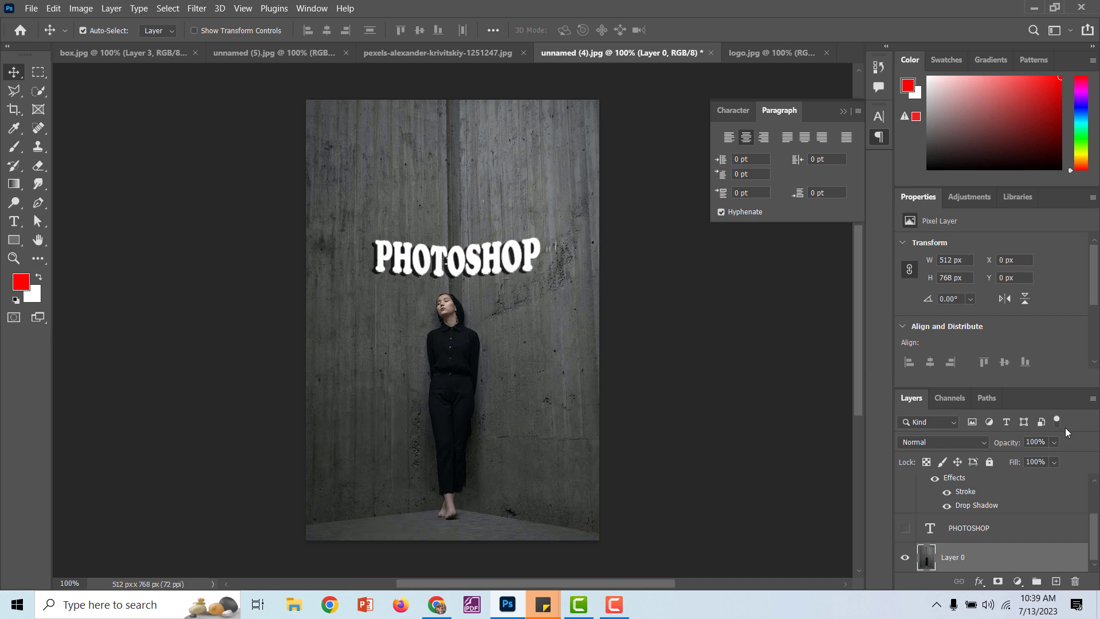
# - Hide Layer 0 and toggle Layer 2's visibility to examine the woman's cutout, and show both layers again
pyautogui.scroll(2, 998, 540)
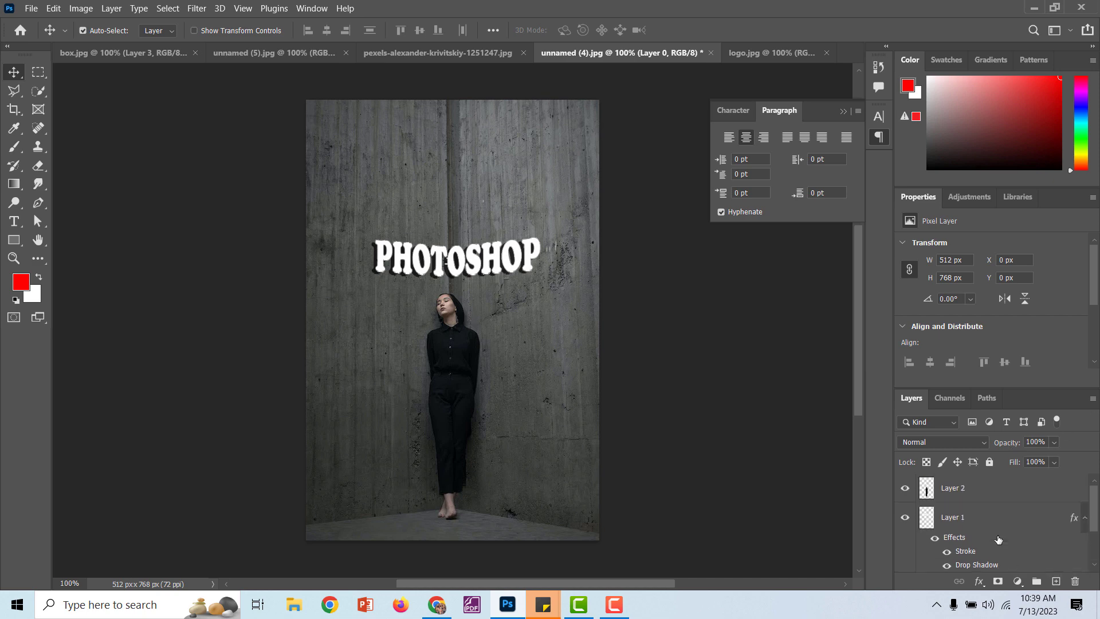
pyautogui.click(959, 500)
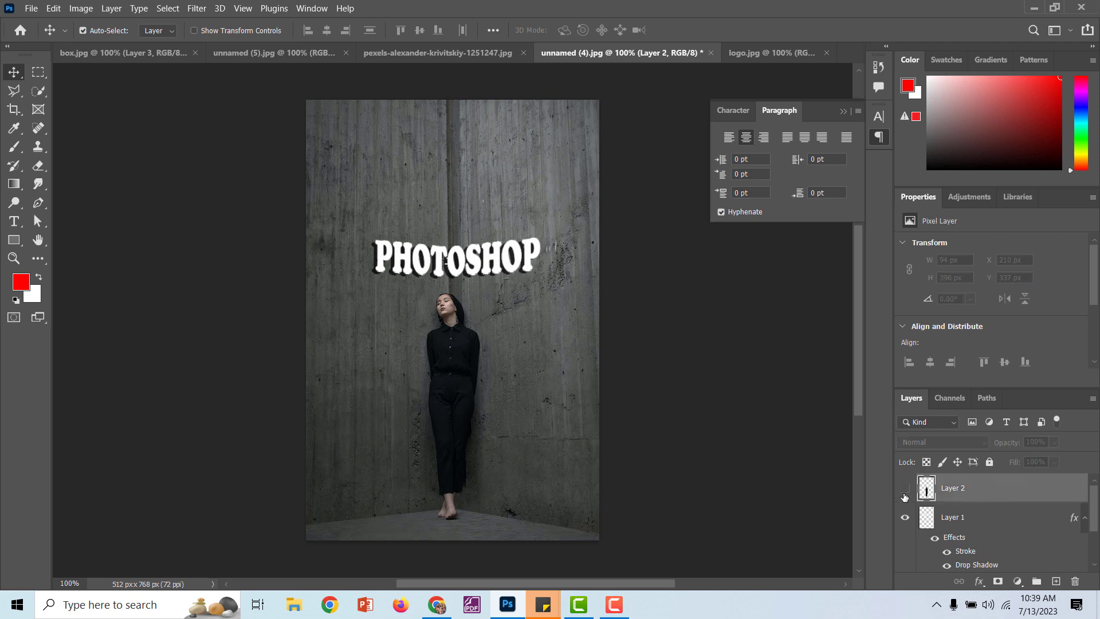
pyautogui.scroll(-2, 910, 549)
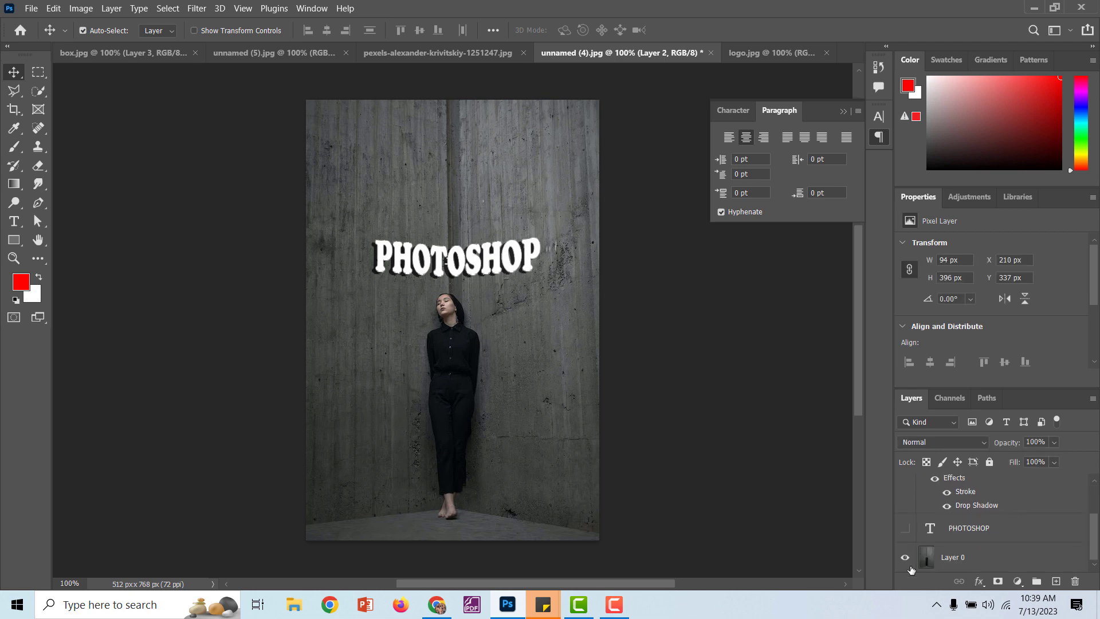
pyautogui.click(910, 566)
pyautogui.scroll(2, 991, 563)
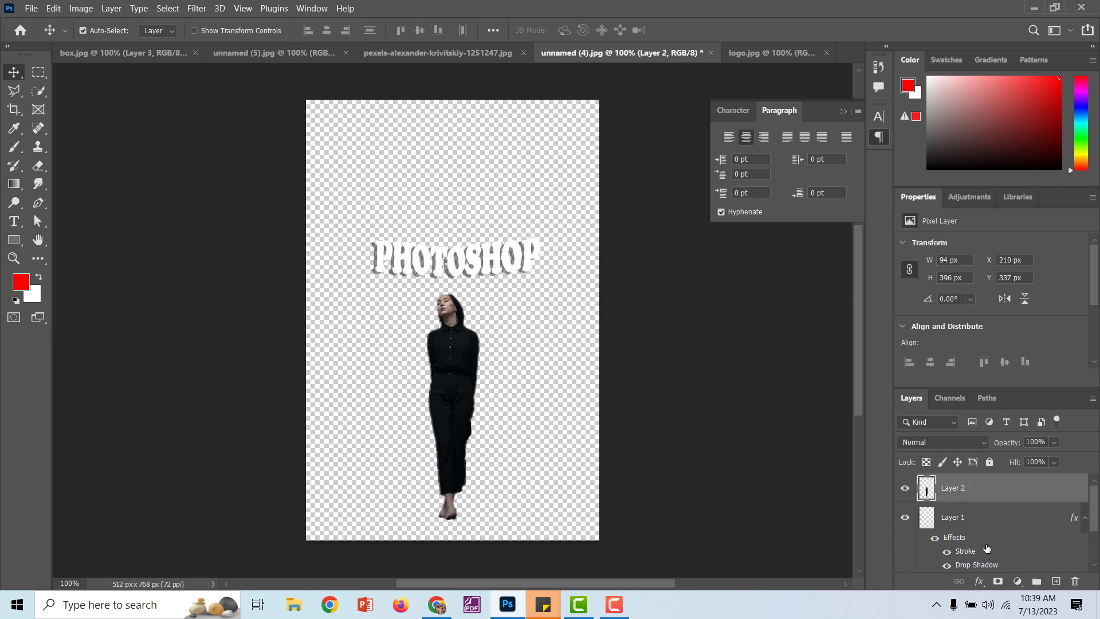
pyautogui.click(905, 489)
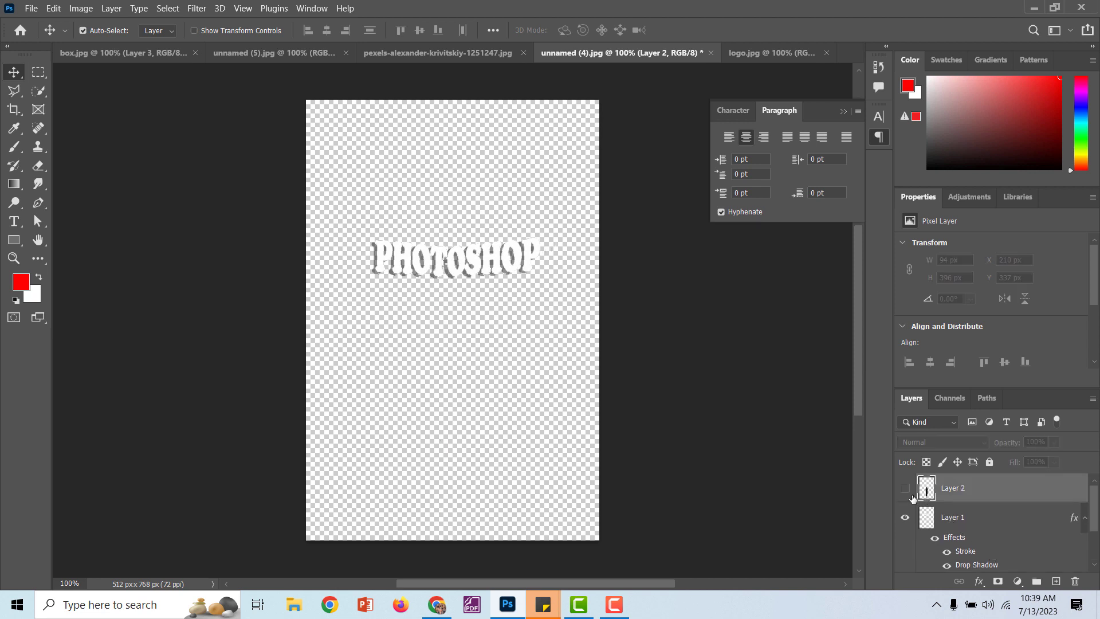
pyautogui.click(905, 488)
pyautogui.click(911, 492)
pyautogui.click(911, 491)
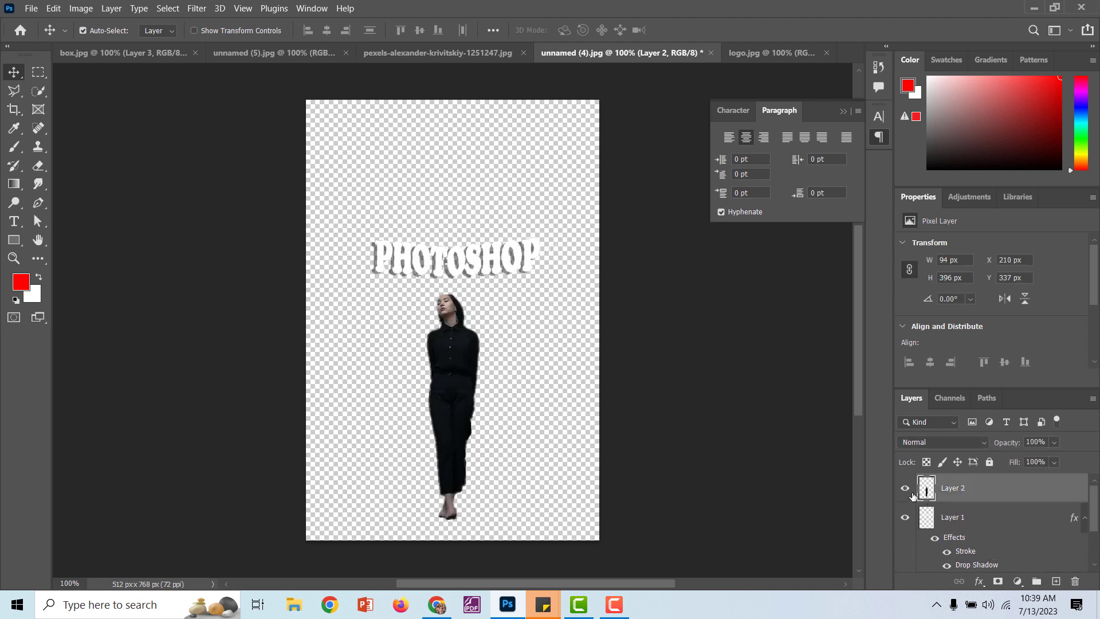
pyautogui.scroll(-2, 910, 527)
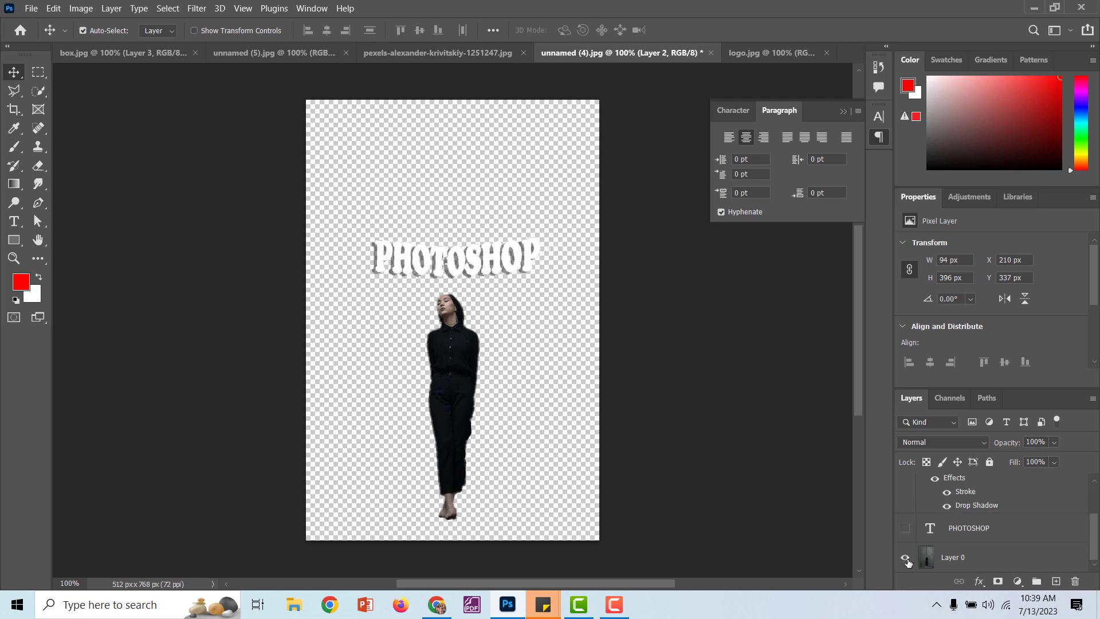
pyautogui.click(906, 558)
pyautogui.scroll(2, 909, 550)
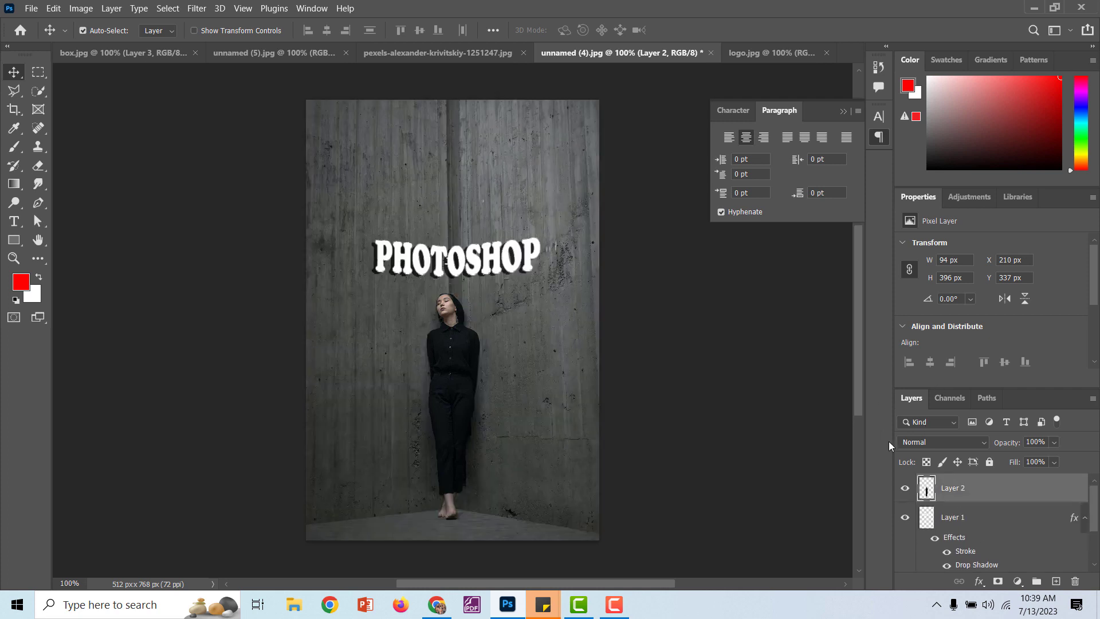
# - Move the wall photo layer slightly down and undo the move
pyautogui.moveTo(508, 264)
pyautogui.mouseDown()
pyautogui.moveTo(514, 324)
pyautogui.moveTo(482, 457)
pyautogui.moveTo(505, 267)
pyautogui.moveTo(503, 285)
pyautogui.mouseUp()
pyautogui.hotkey('ctrl', 'z')
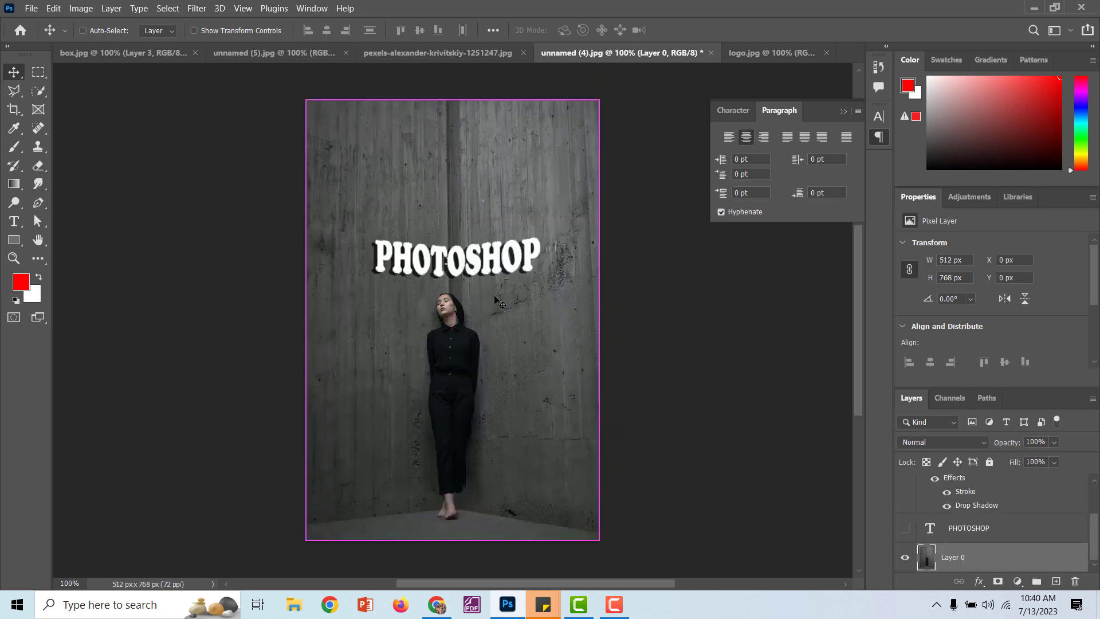
# - Hide Layer 0 to examine the text and the woman's cutout without the wall photo
pyautogui.hotkey('ctrl', ',')
pyautogui.scroll(2, 973, 515)
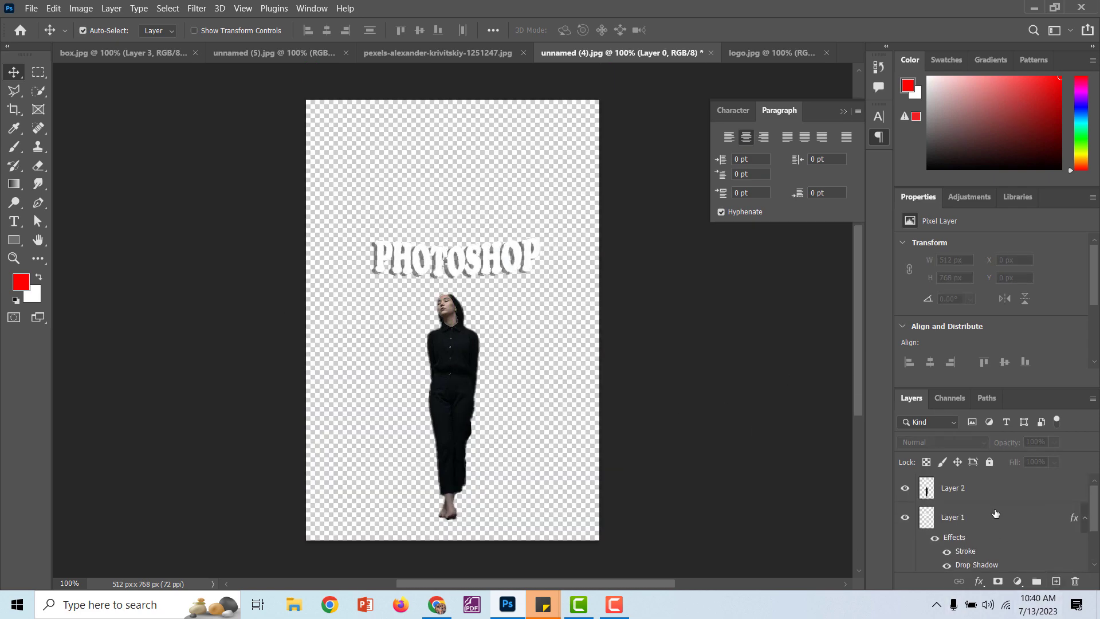
pyautogui.scroll(-2, 906, 546)
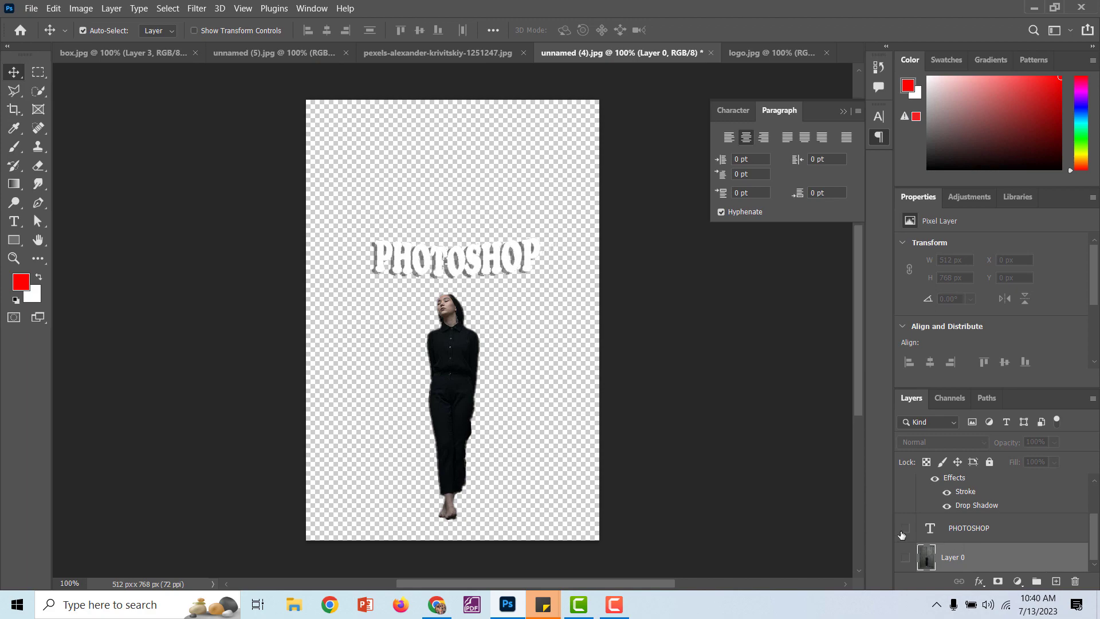